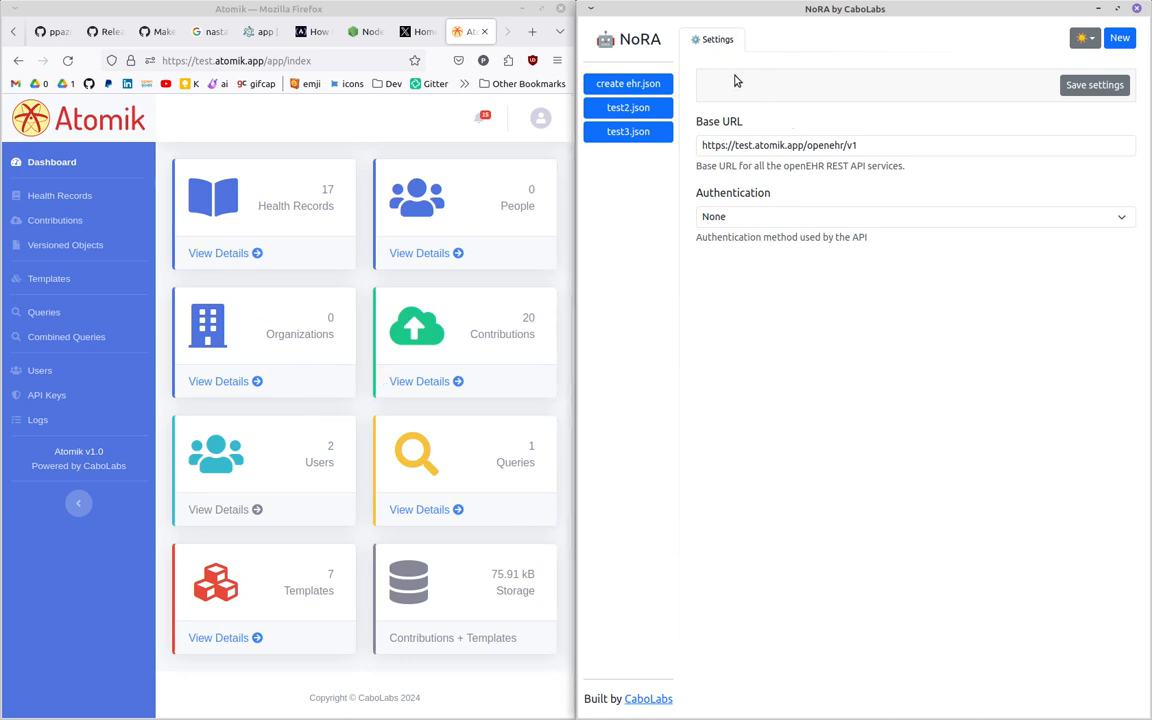
Step: Set the authentication method for the openEHR REST API to Access Token in the settings
{"action": "left_click", "coordinate": [787, 149]}
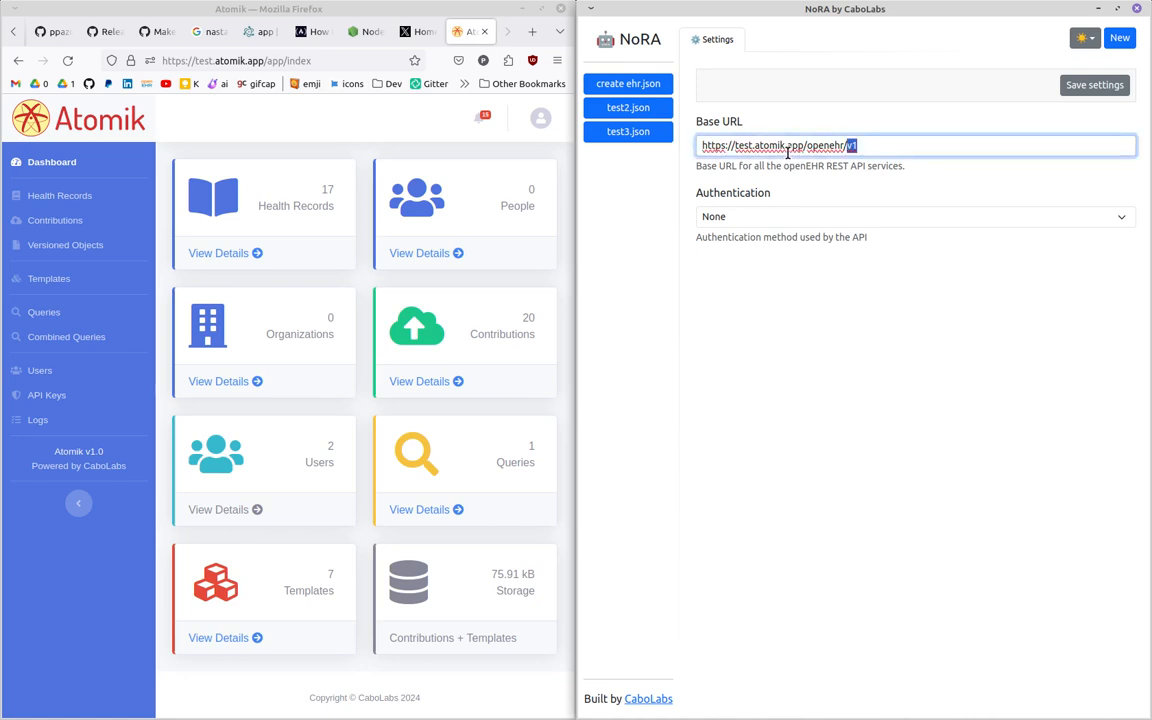
{"action": "double_click", "coordinate": [790, 147]}
{"action": "left_click", "coordinate": [882, 144]}
{"action": "left_click_drag", "start_coordinate": [882, 144], "coordinate": [700, 146]}
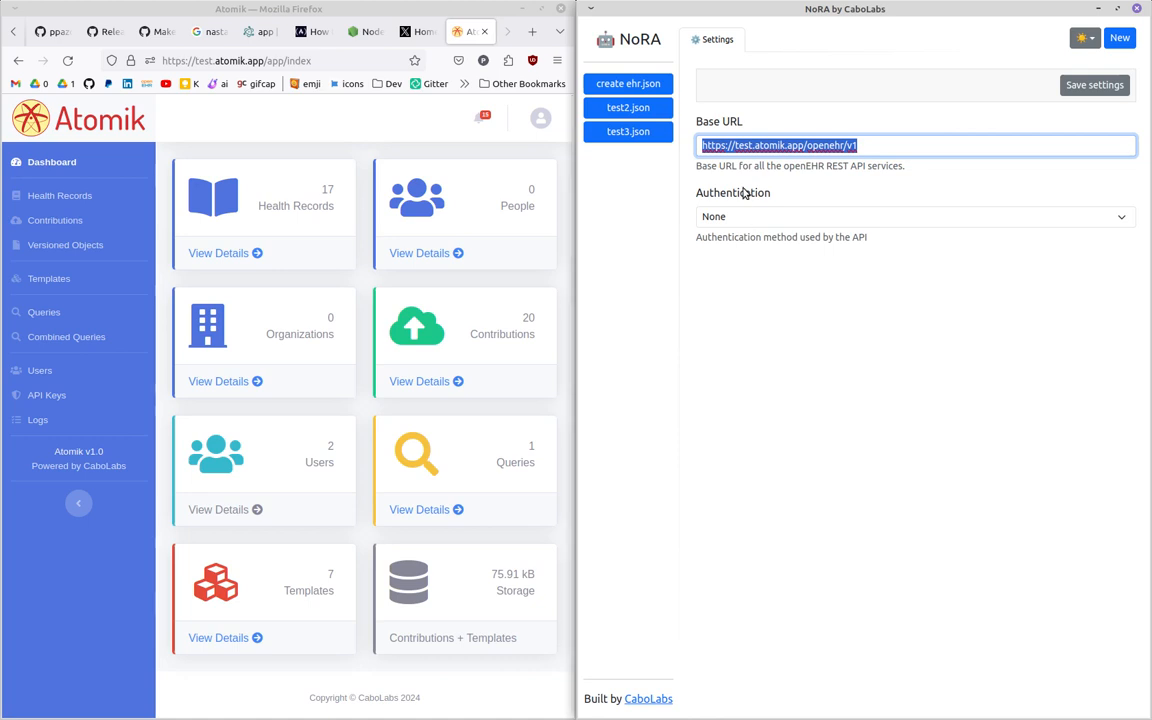
{"action": "left_click", "coordinate": [733, 220]}
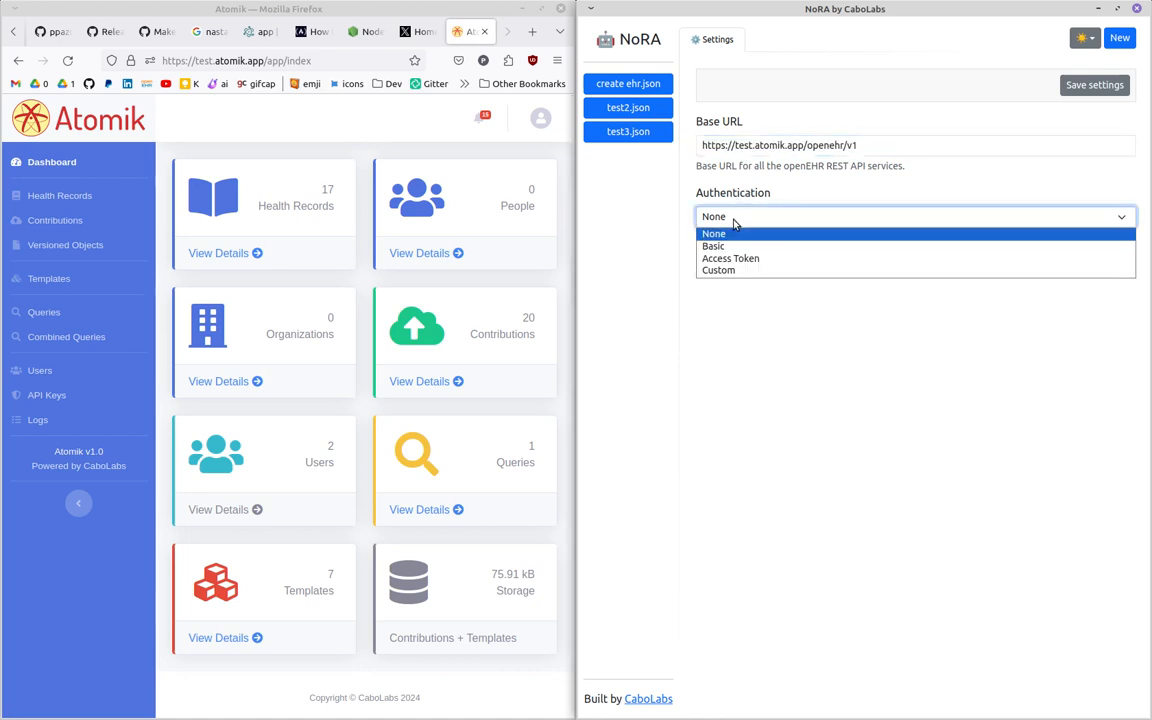
{"action": "left_click", "coordinate": [735, 259]}
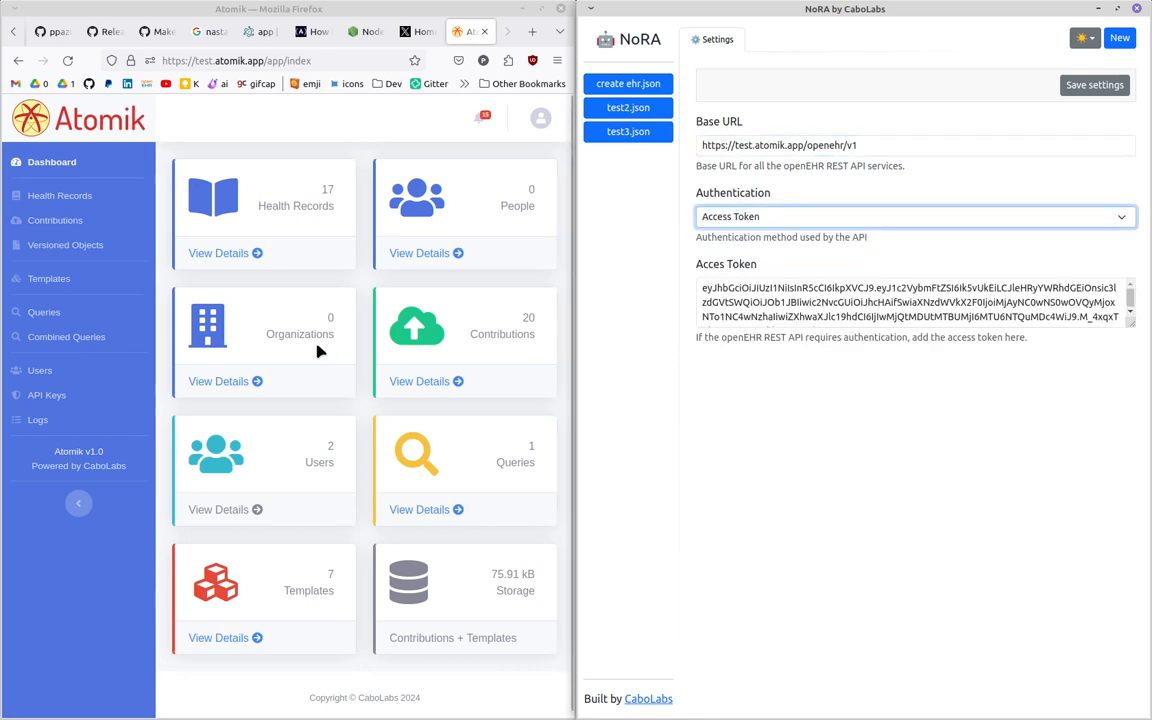
Step: Switch to Atomik in the browser and create an API key with system ID NoRA and the App scope
{"action": "left_click", "coordinate": [55, 396]}
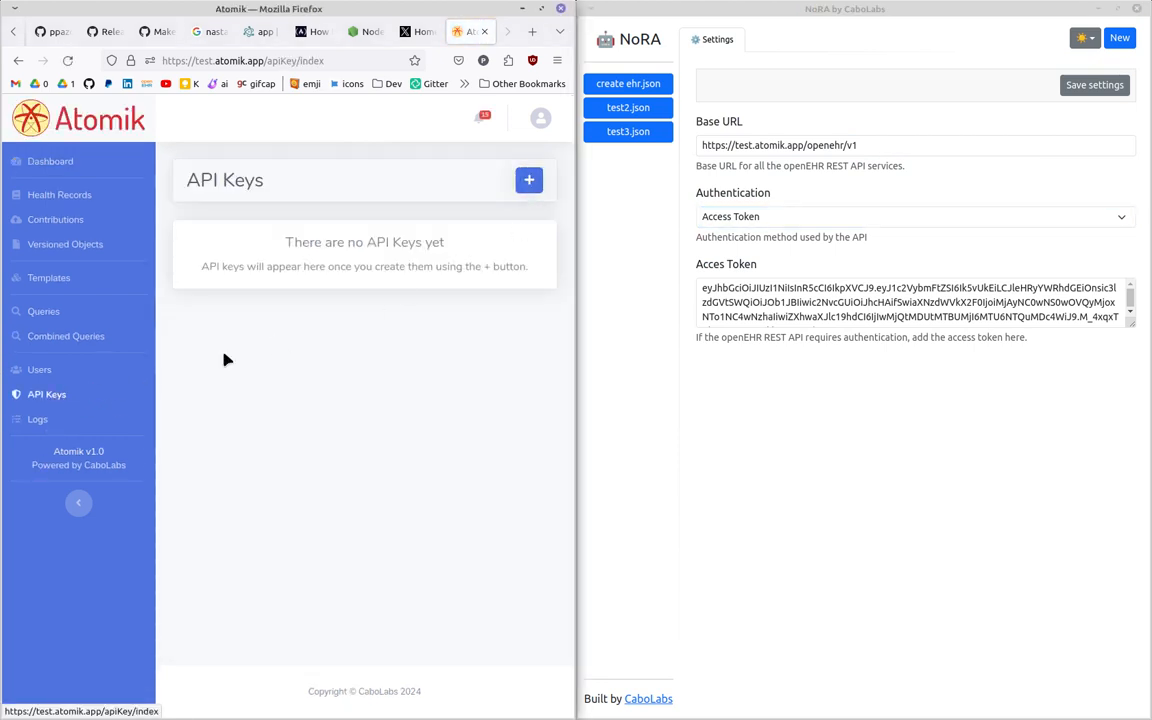
{"action": "left_click", "coordinate": [533, 181]}
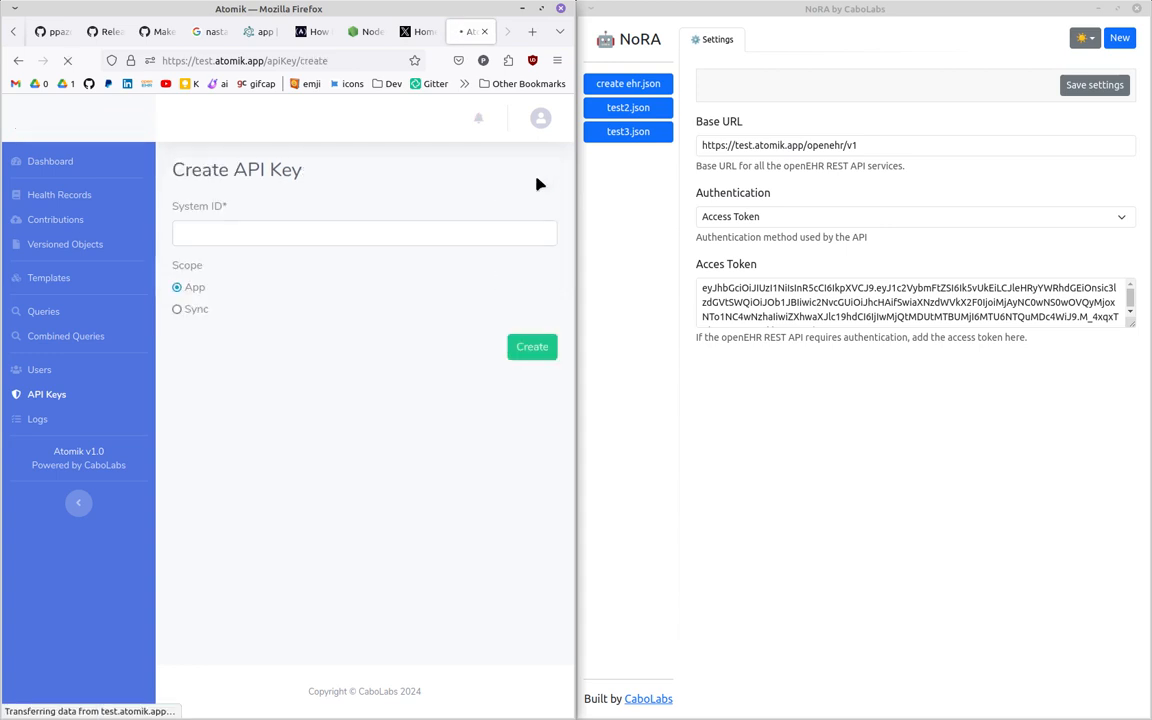
{"action": "left_click", "coordinate": [327, 231]}
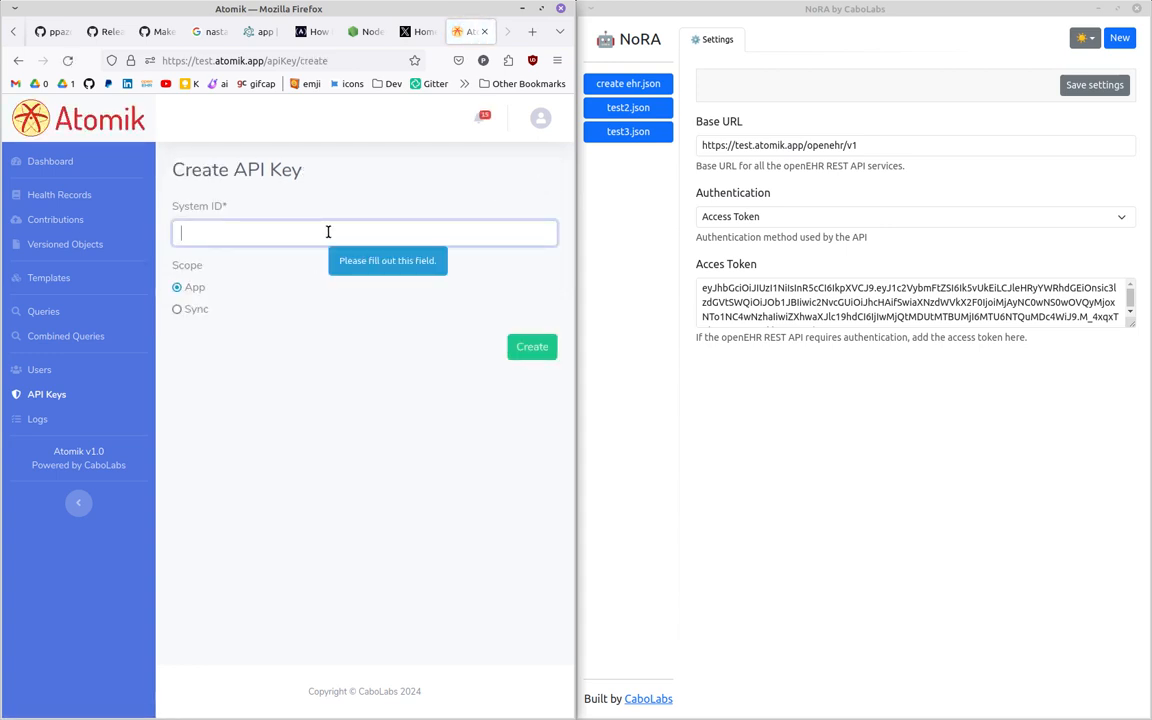
{"action": "type", "text": "NoRA"}
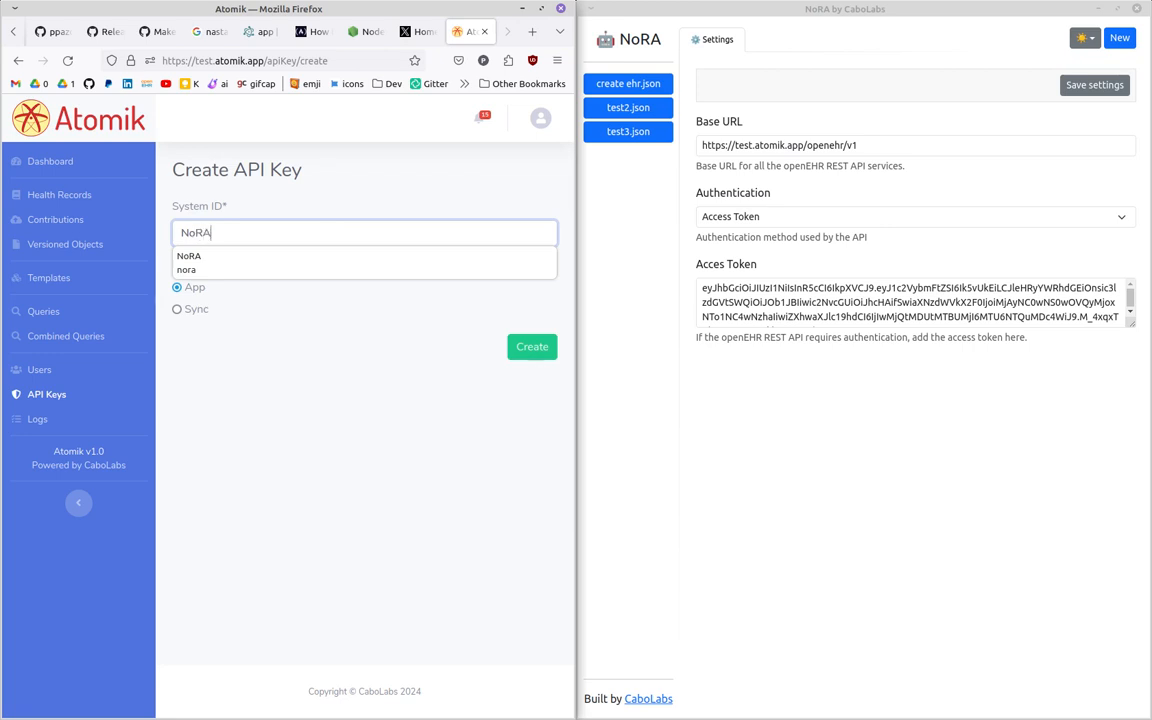
{"action": "left_click", "coordinate": [404, 364]}
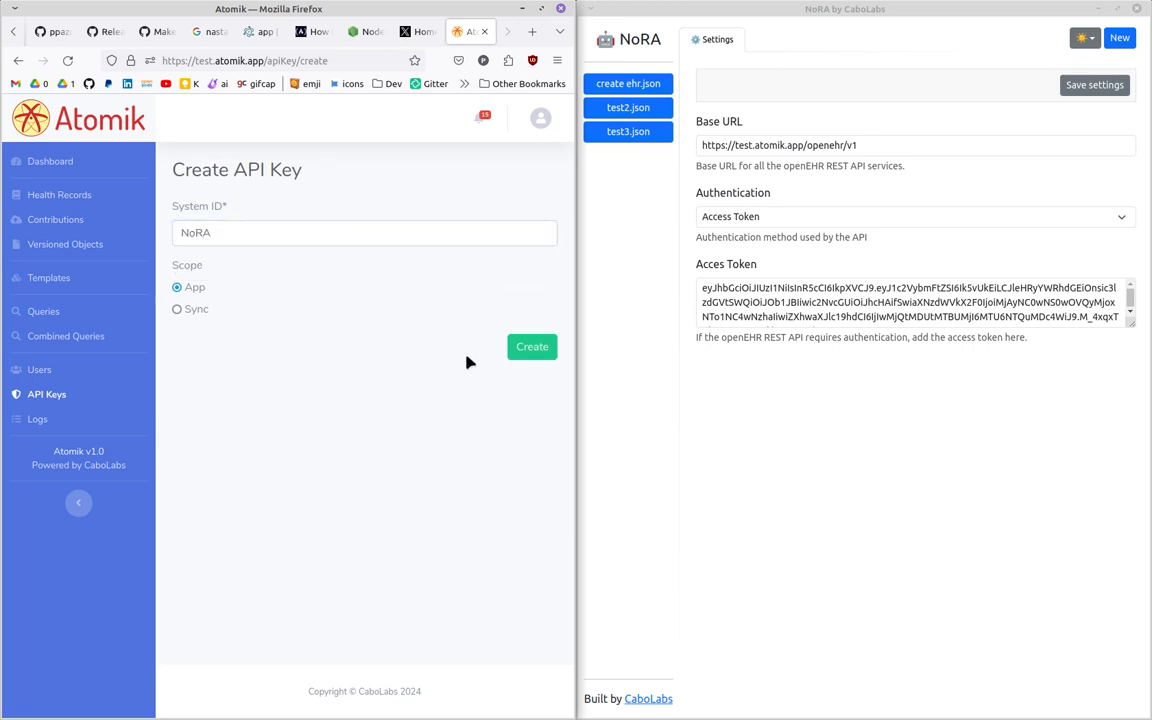
{"action": "left_click", "coordinate": [530, 347]}
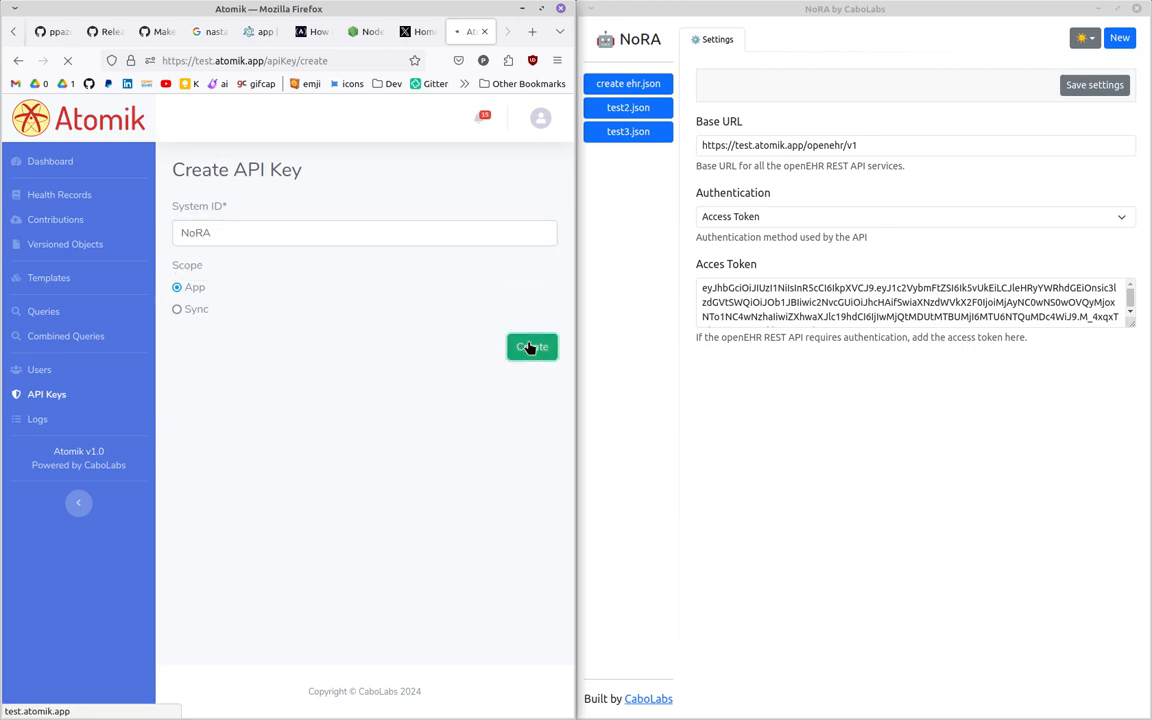
Step: Copy the newly created API key and paste it over the existing access token in the NoRA settings
{"action": "left_click", "coordinate": [391, 380]}
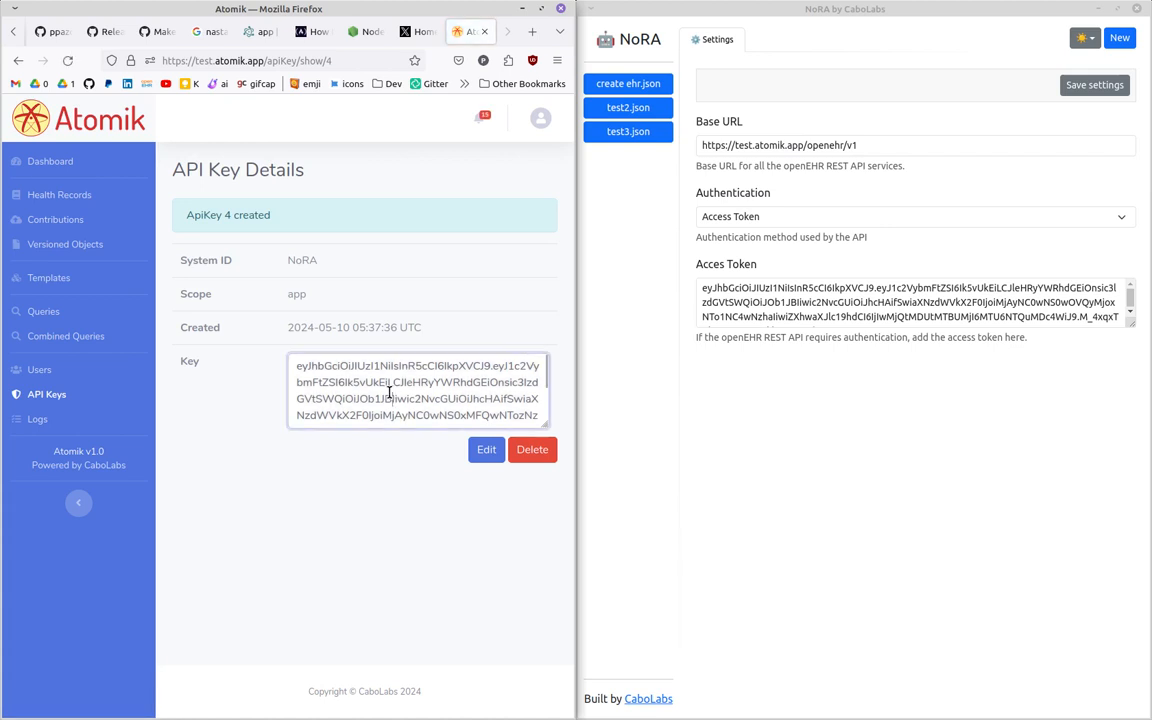
{"action": "key", "text": "ctrl+a"}
{"action": "left_click", "coordinate": [824, 302]}
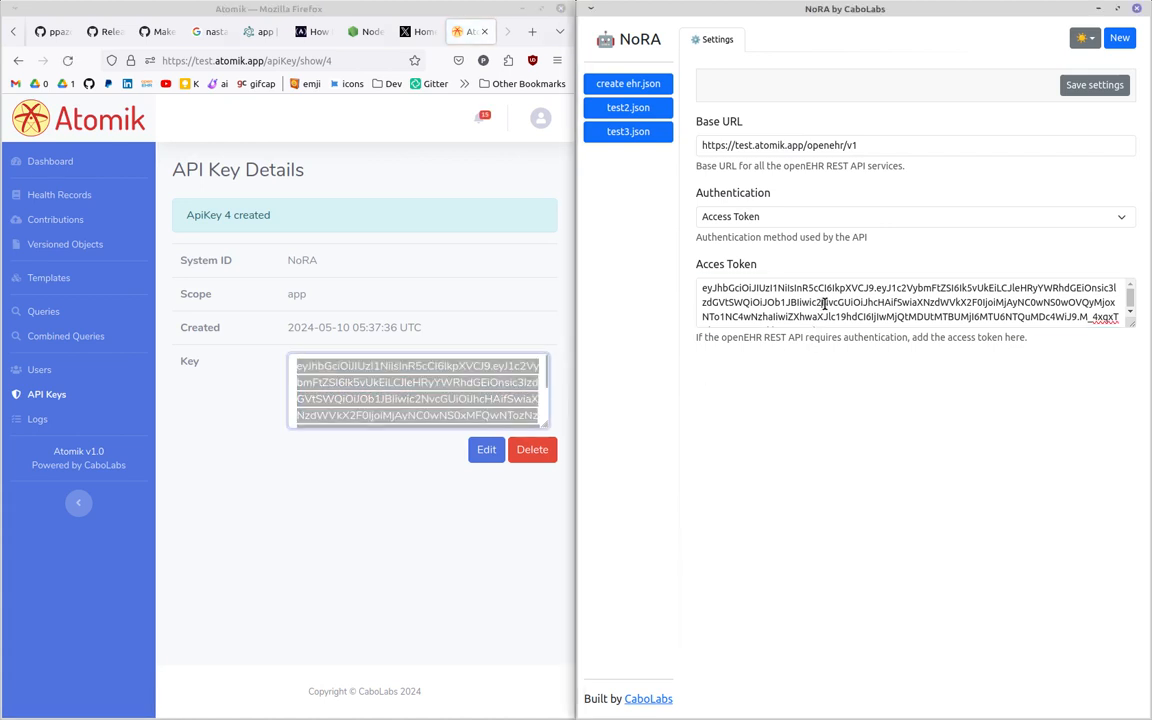
{"action": "key", "text": "ctrl+a"}
{"action": "key", "text": "ctrl+v"}
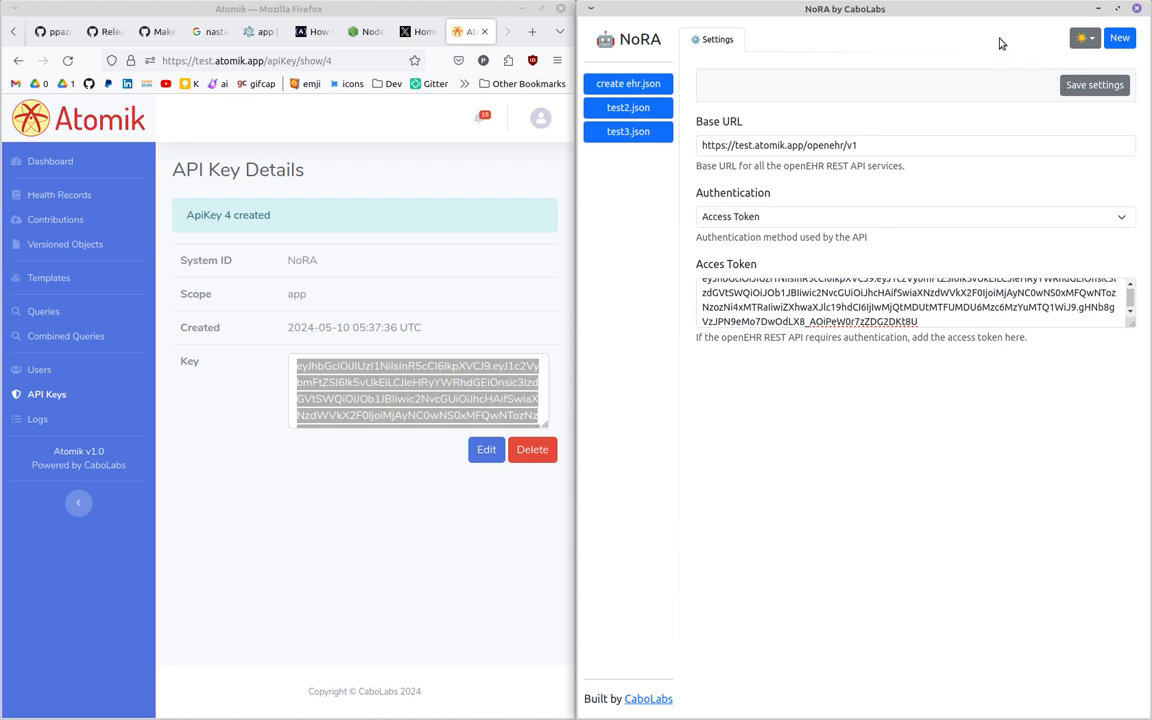
Step: Enlarge the access token field to compare its ending with the key in Atomik, and save the NoRA settings
{"action": "left_click", "coordinate": [931, 308]}
{"action": "scroll", "coordinate": [931, 308], "scroll_direction": "up", "scroll_amount": 2}
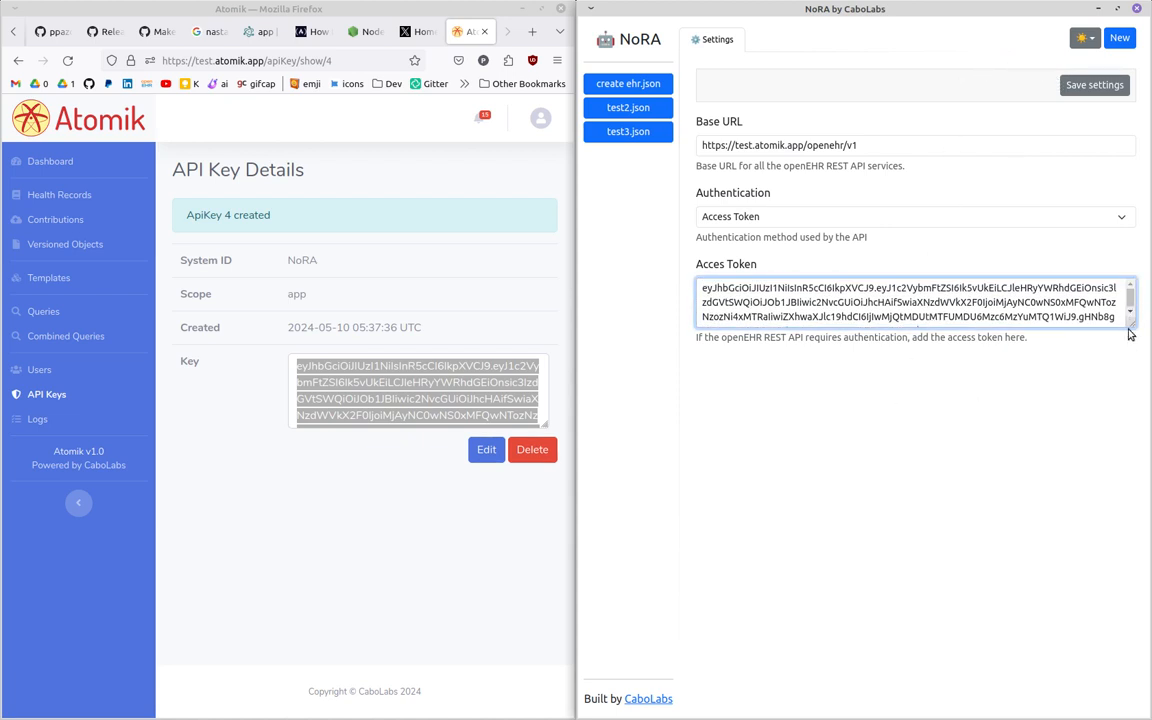
{"action": "left_click_drag", "start_coordinate": [1130, 323], "coordinate": [1132, 377]}
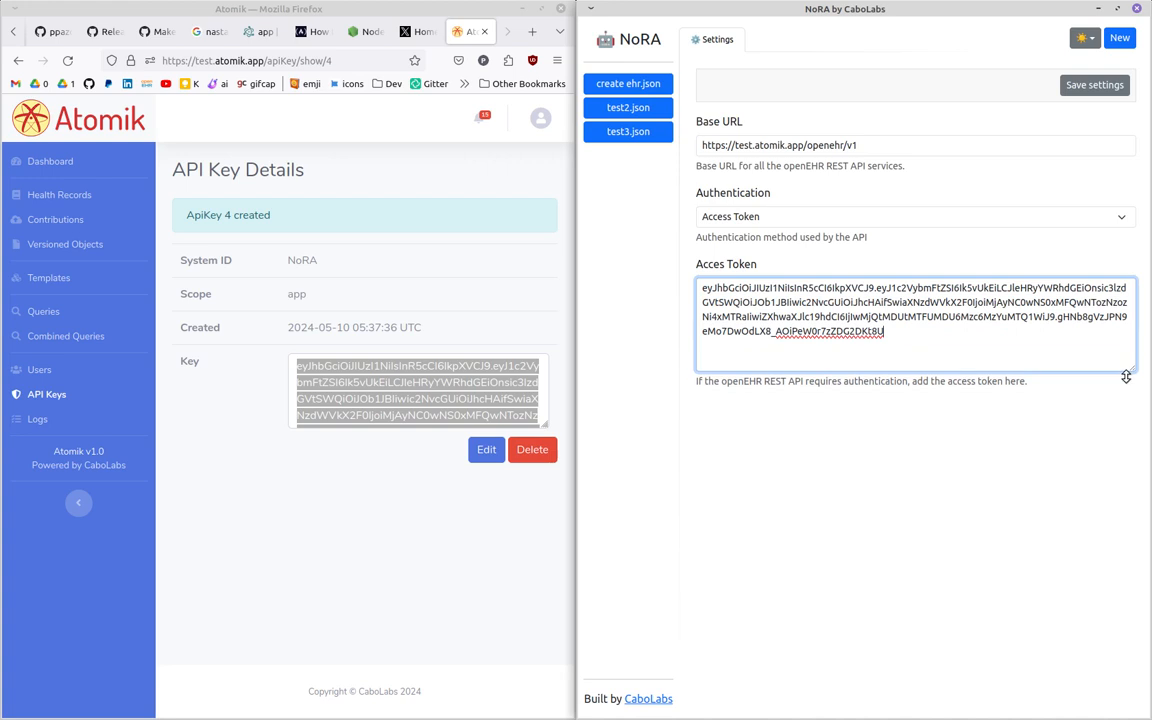
{"action": "left_click", "coordinate": [489, 404]}
{"action": "scroll", "coordinate": [545, 392], "scroll_direction": "down", "scroll_amount": 2}
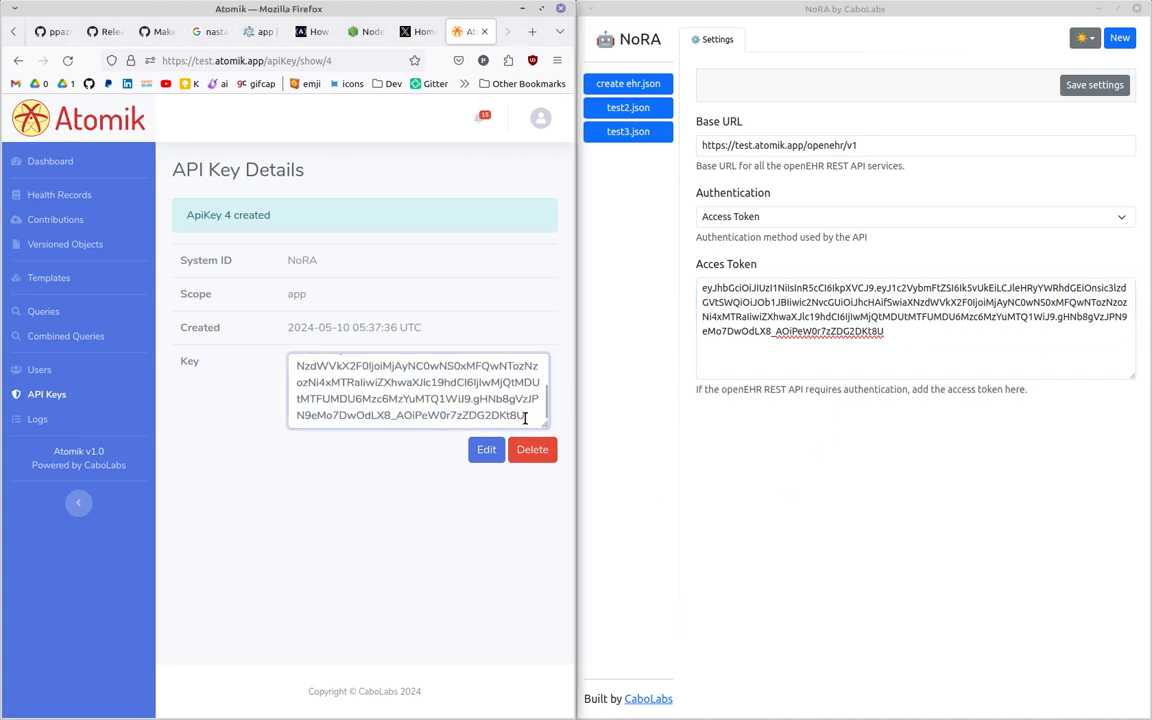
{"action": "left_click_drag", "start_coordinate": [485, 415], "coordinate": [526, 415]}
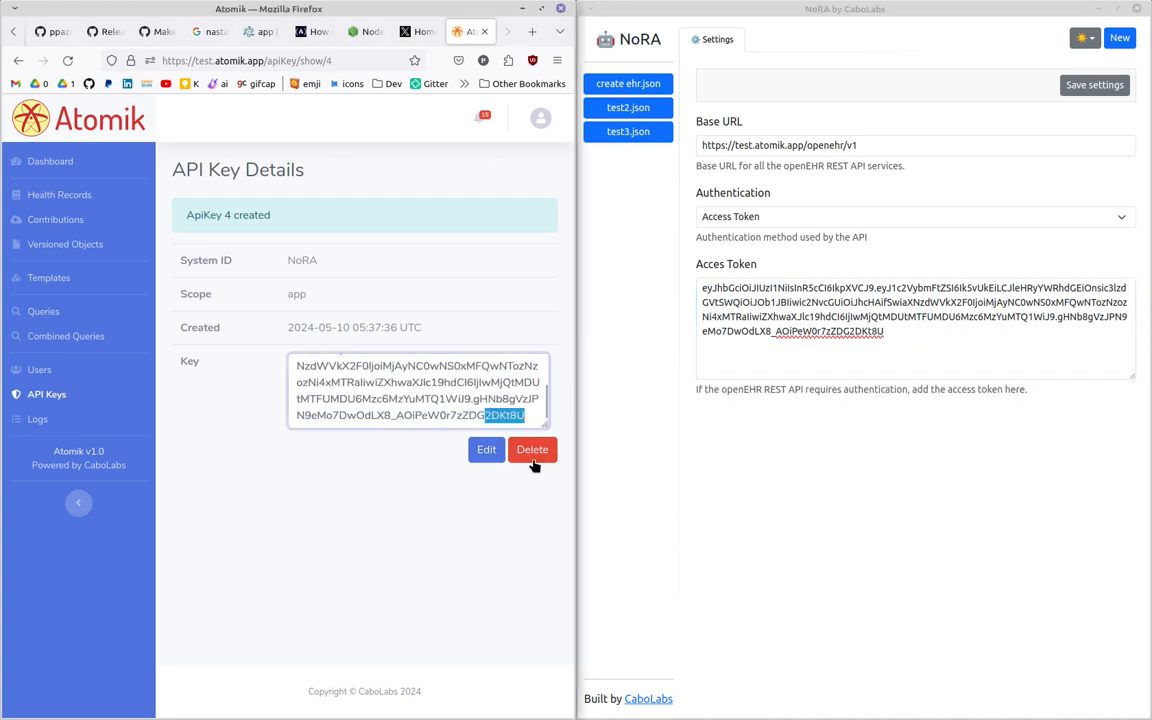
{"action": "left_click", "coordinate": [877, 329]}
{"action": "left_click", "coordinate": [895, 512]}
{"action": "left_click", "coordinate": [1077, 89]}
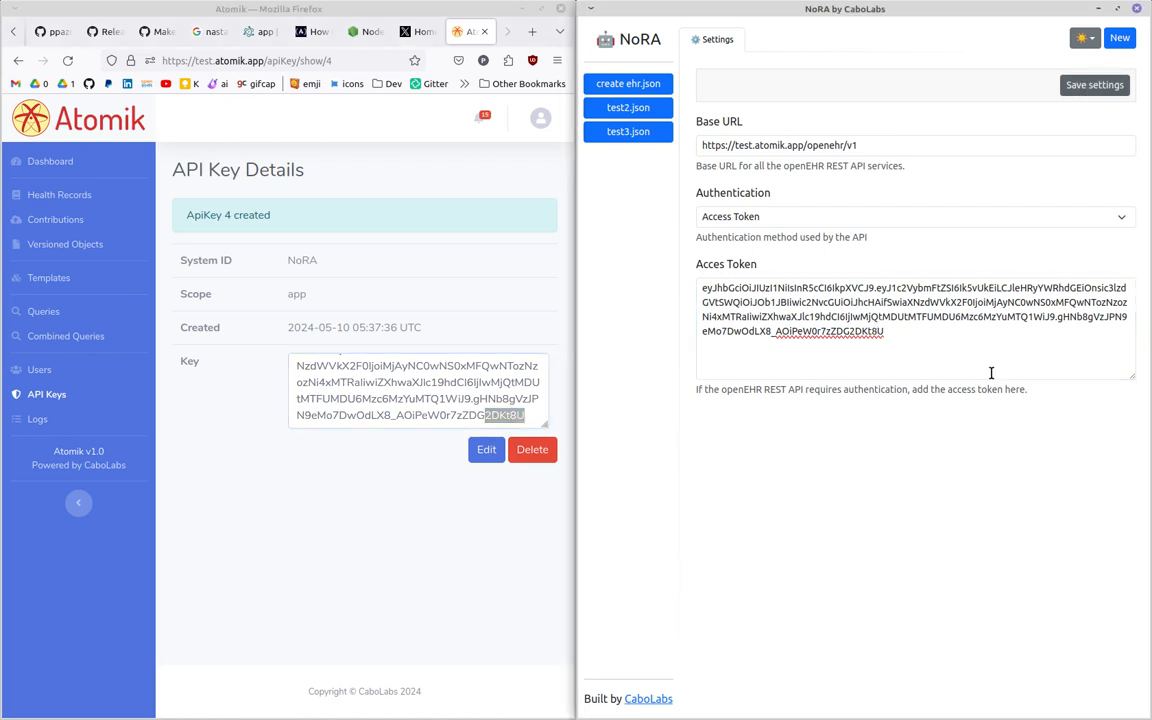
Step: Create a new workflow with CREATE EHR as its root actuator
{"action": "left_click", "coordinate": [1118, 42]}
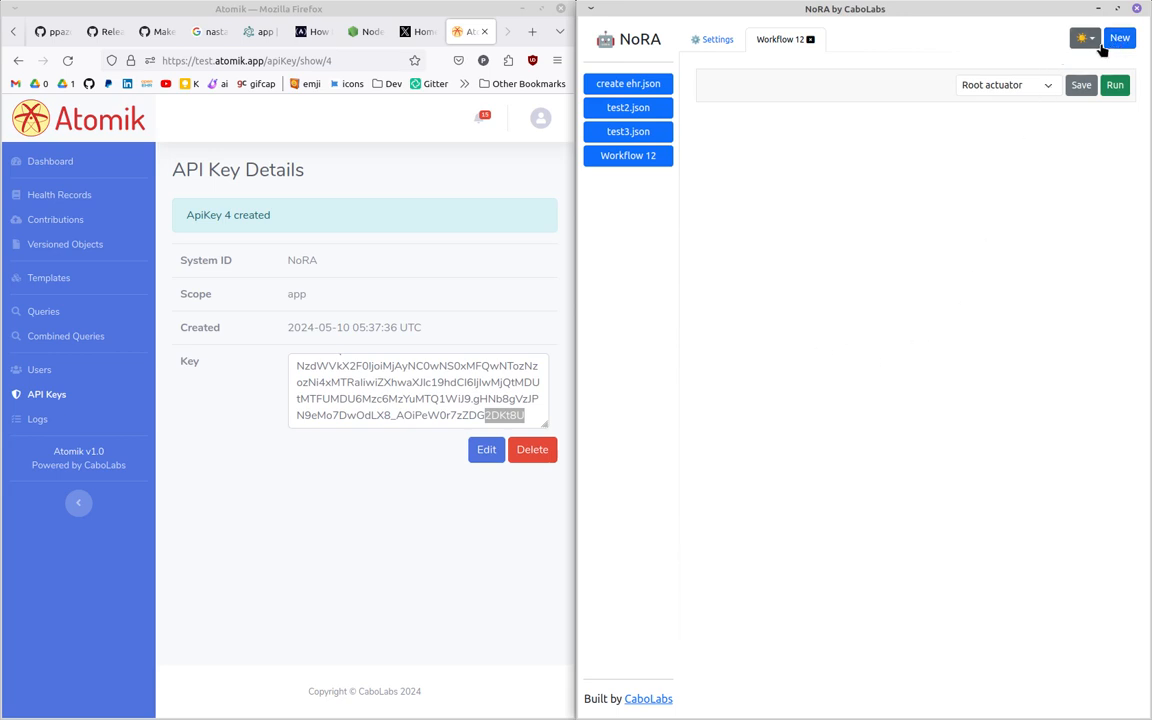
{"action": "left_click", "coordinate": [985, 86]}
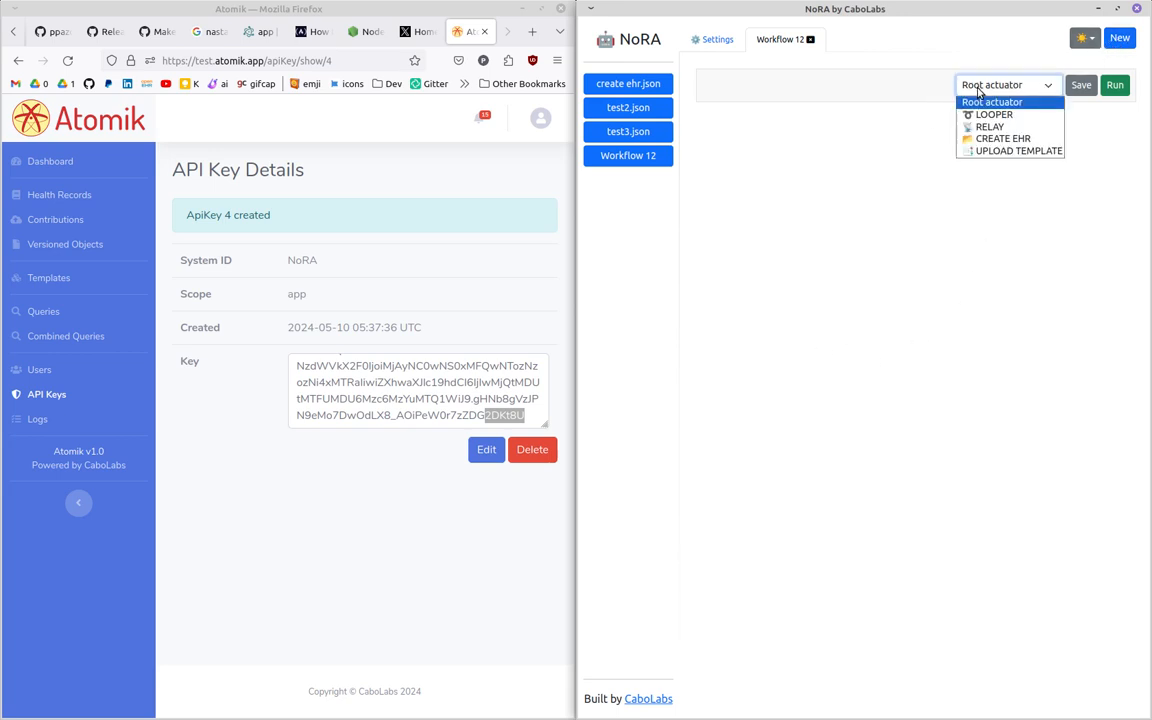
{"action": "left_click", "coordinate": [1008, 140]}
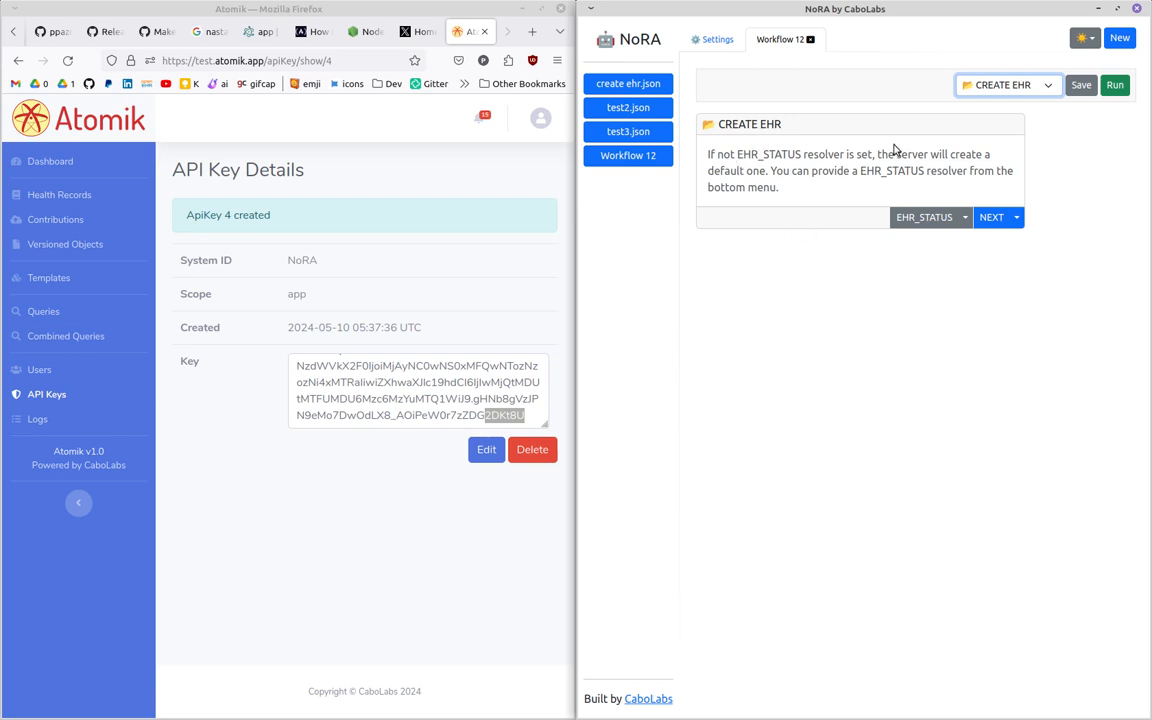
Step: Run the workflow with the Atomik dashboard open, and refresh the dashboard to check its record counts
{"action": "left_click", "coordinate": [32, 162]}
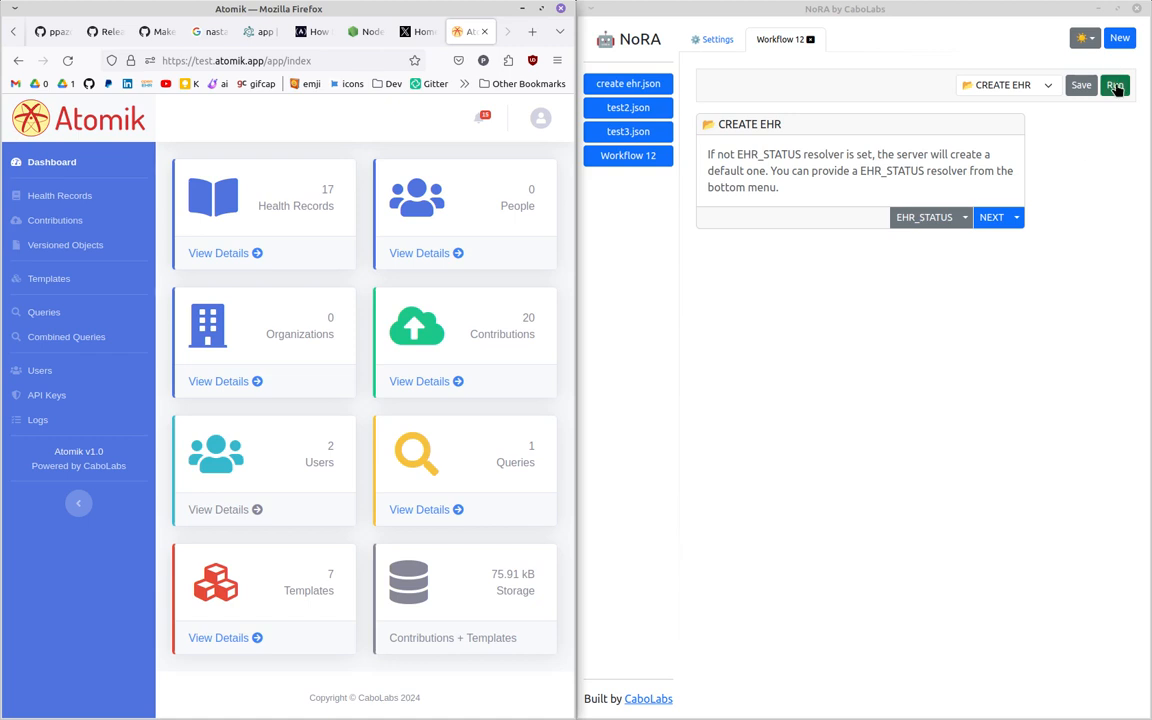
{"action": "left_click", "coordinate": [1116, 87]}
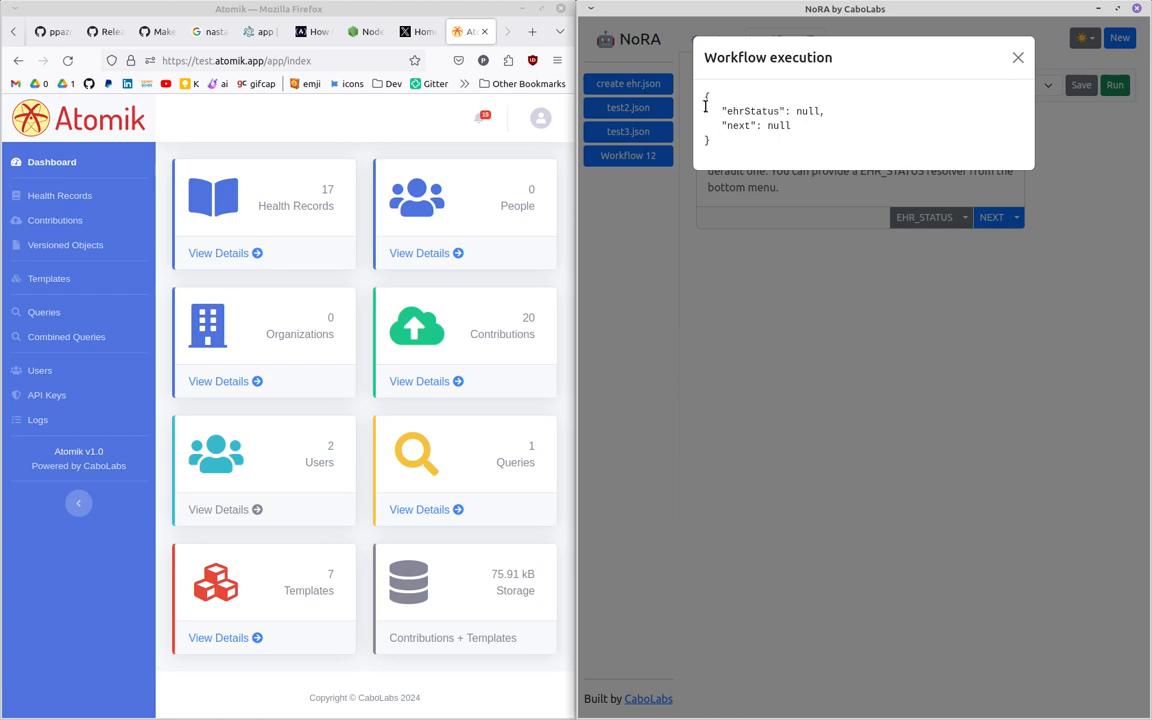
{"action": "left_click_drag", "start_coordinate": [705, 100], "coordinate": [740, 146]}
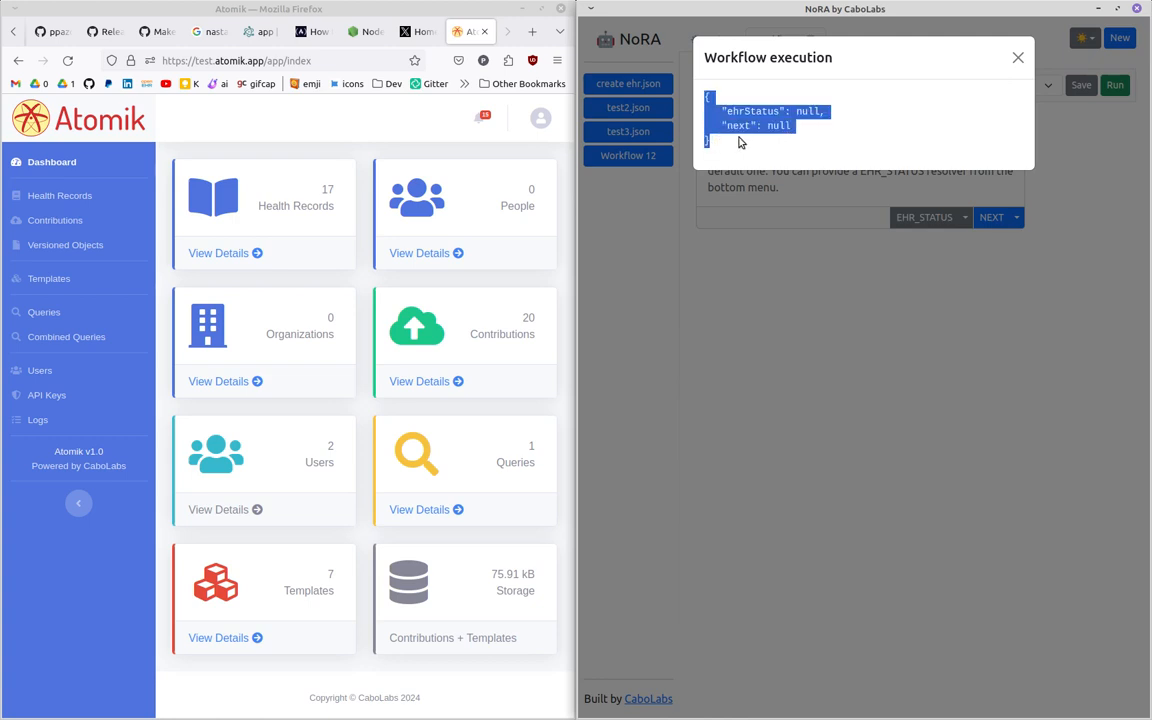
{"action": "left_click", "coordinate": [1017, 58]}
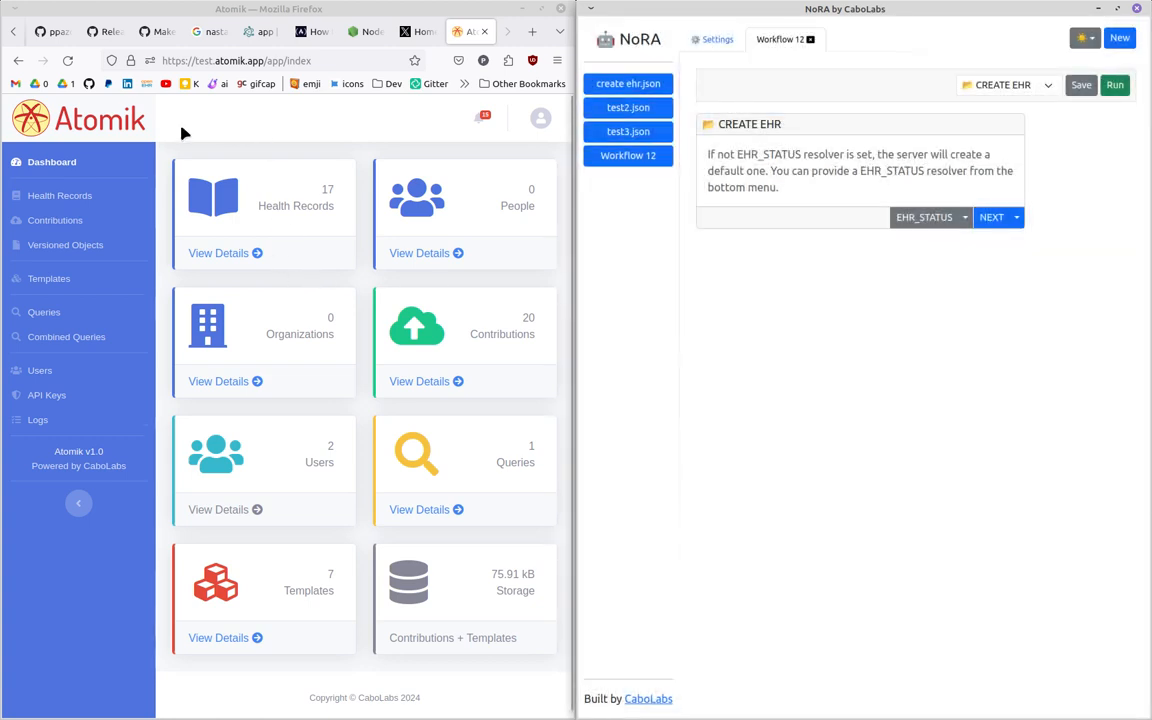
{"action": "left_click", "coordinate": [69, 62]}
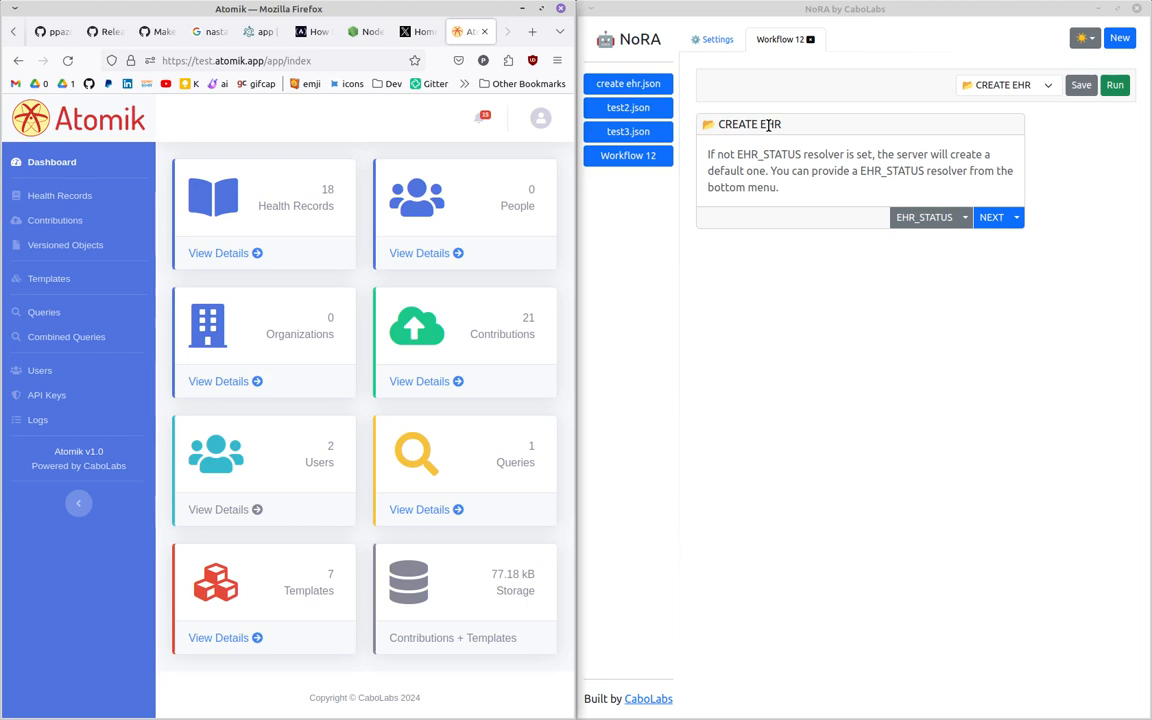
Step: Add an UPLOAD TEMPLATE actuator after CREATE EHR and give it the file template review.en.v1.opt
{"action": "left_click", "coordinate": [1016, 218]}
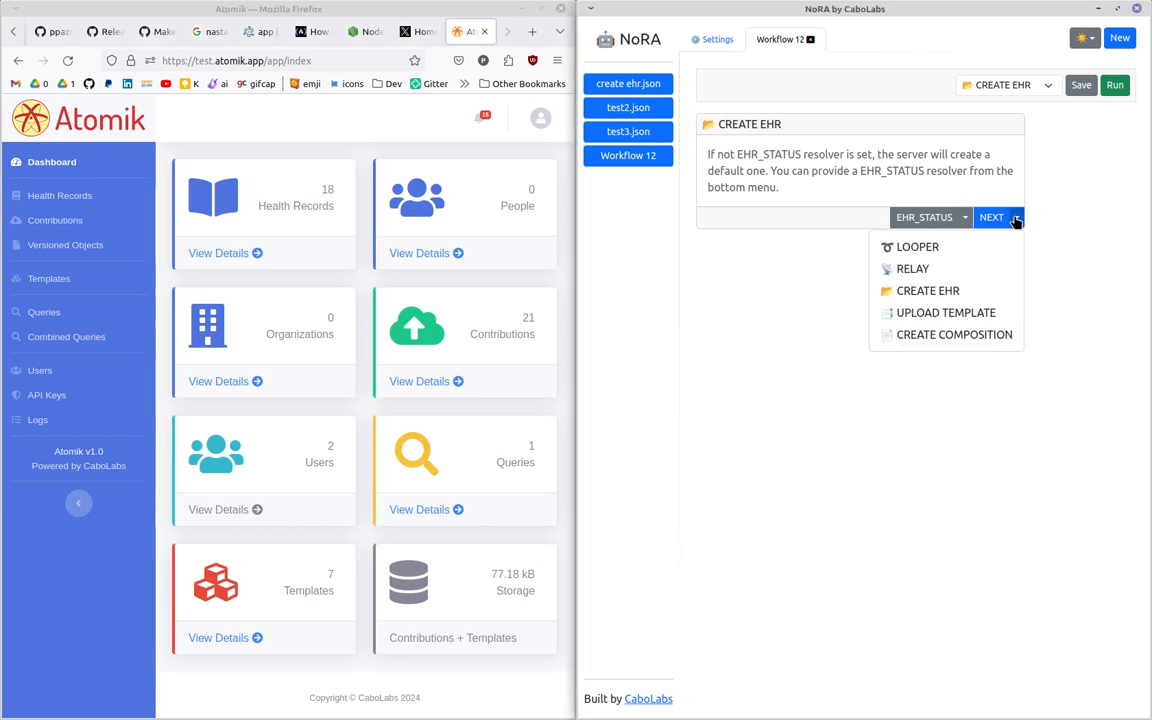
{"action": "left_click", "coordinate": [929, 313]}
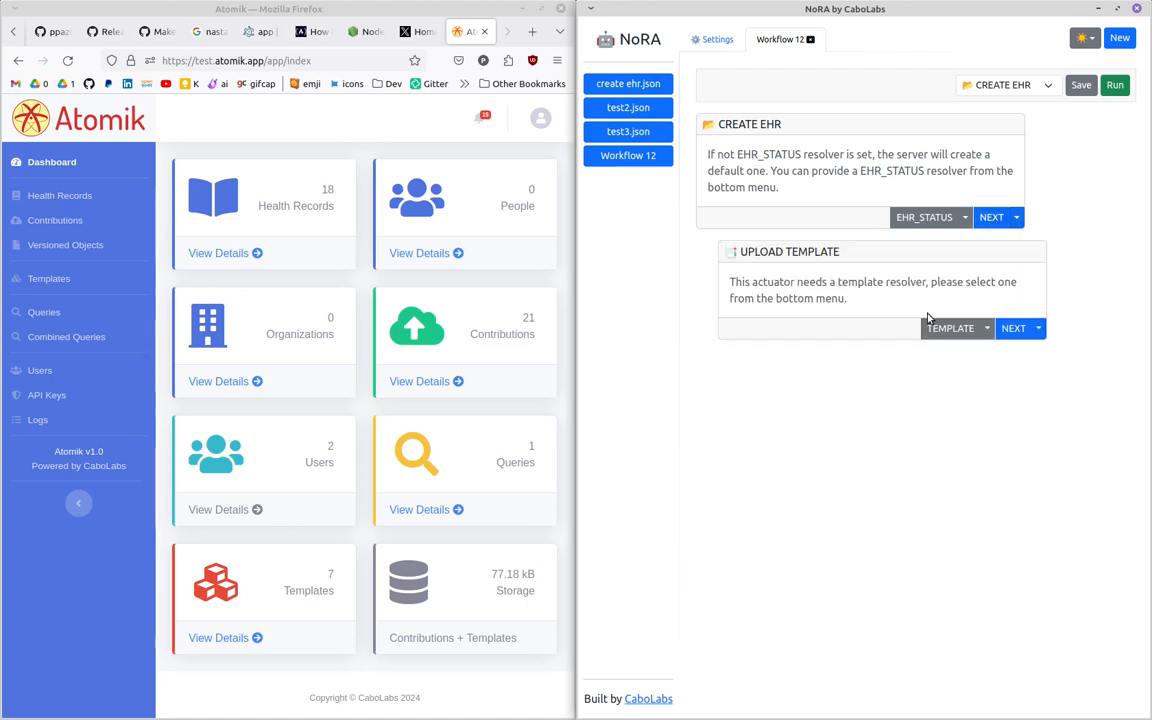
{"action": "left_click", "coordinate": [985, 328]}
{"action": "left_click", "coordinate": [1008, 358]}
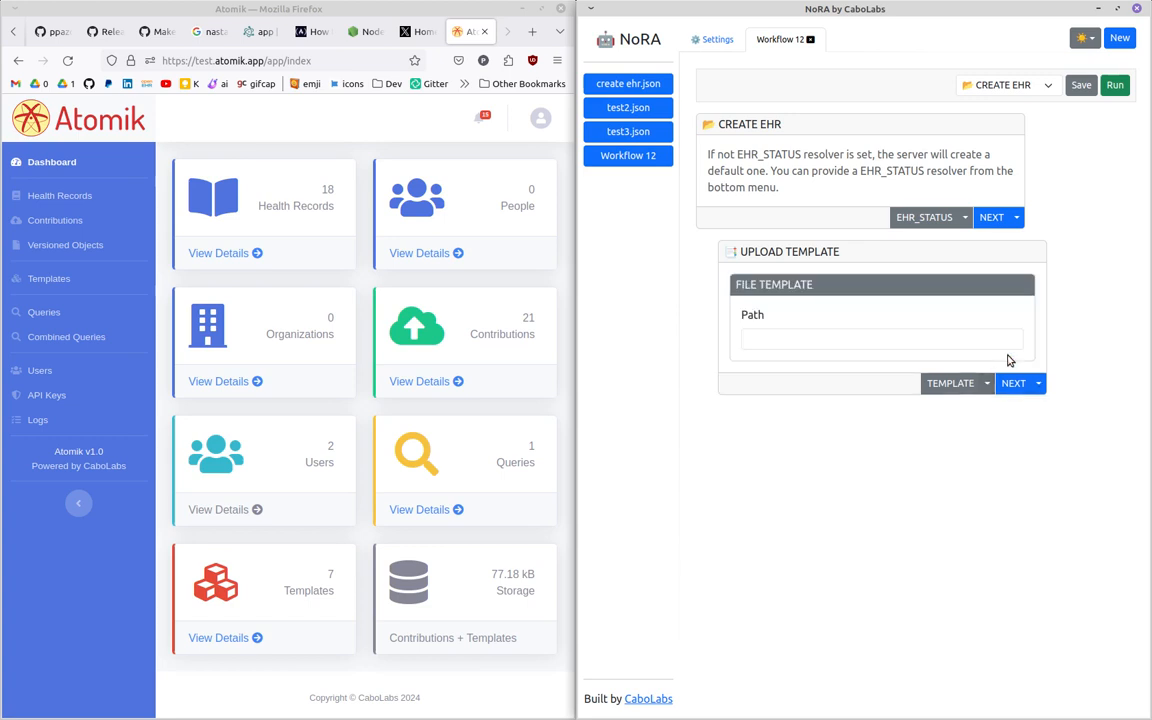
{"action": "left_click", "coordinate": [860, 340]}
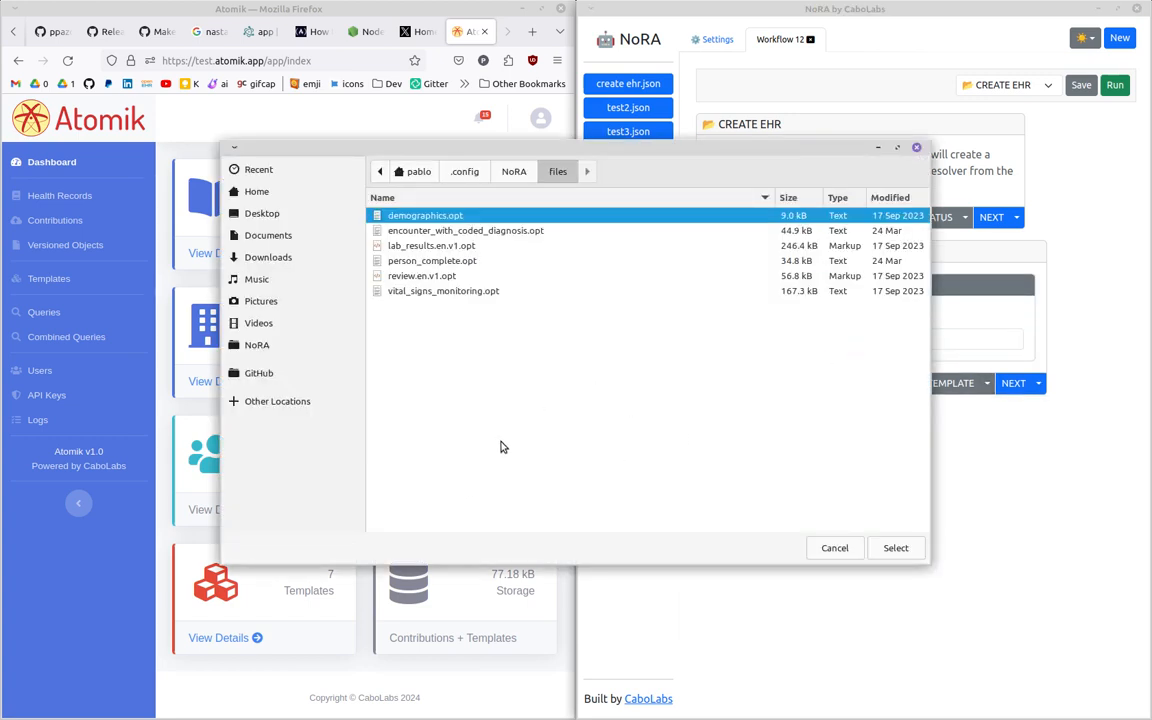
{"action": "left_click", "coordinate": [415, 276]}
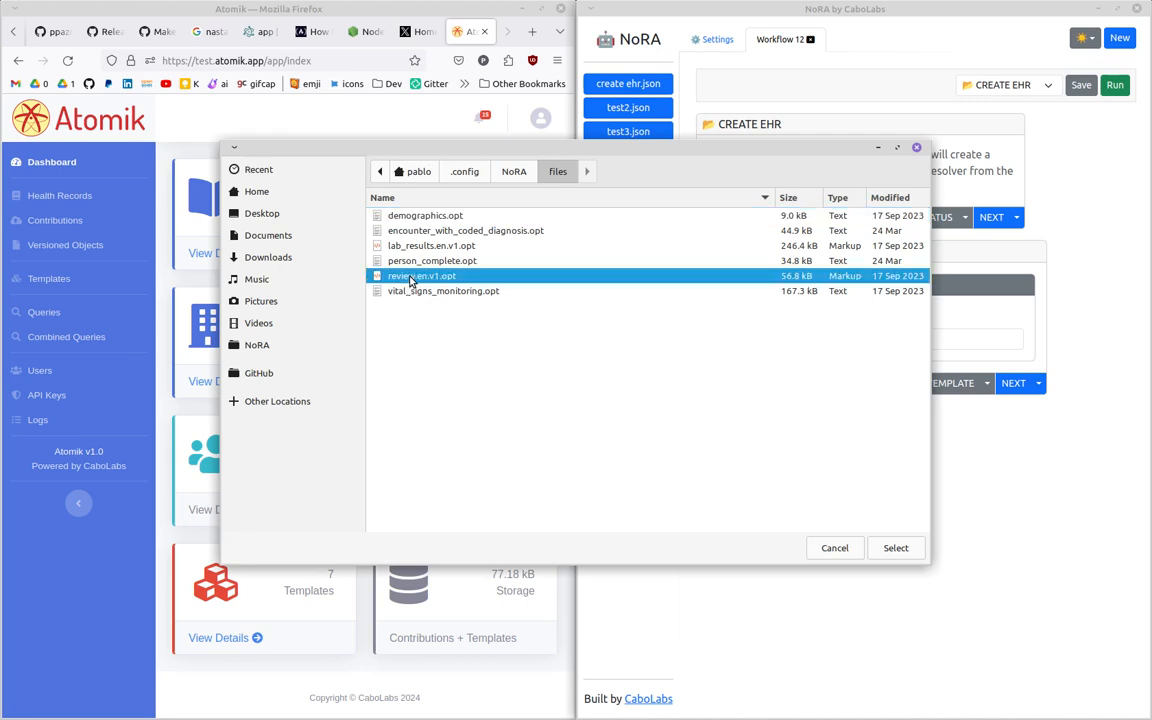
{"action": "left_click", "coordinate": [900, 548]}
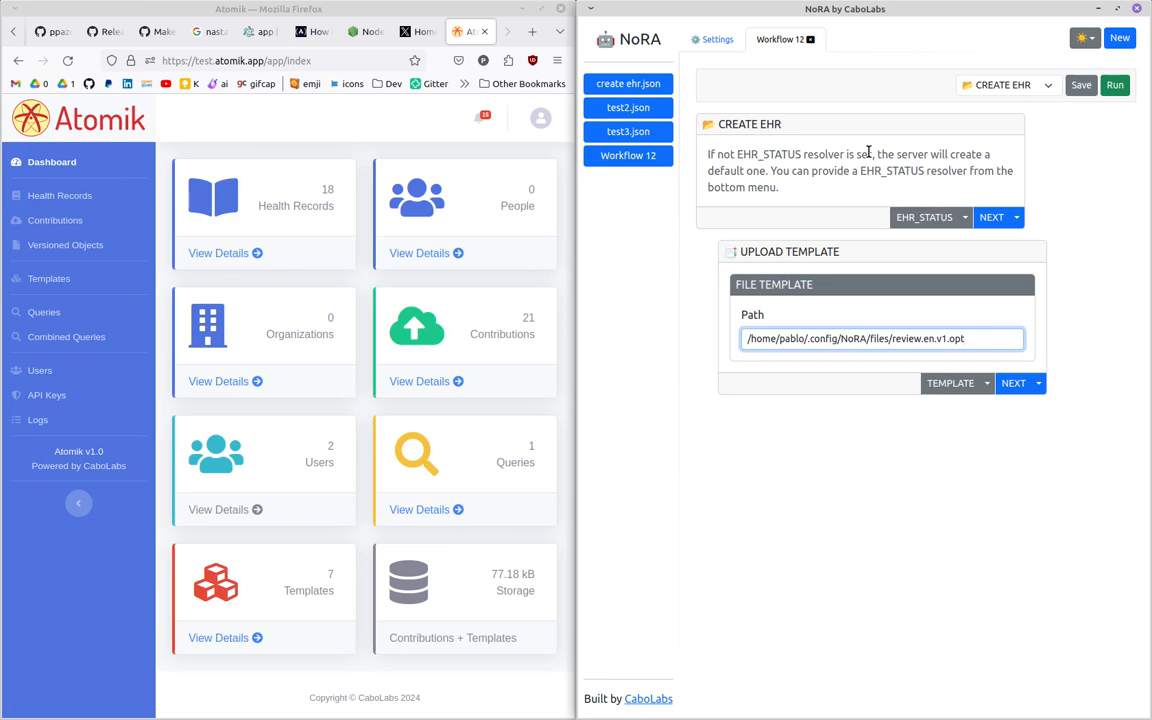
Step: Add a CREATE COMPOSITION actuator after UPLOAD TEMPLATE and set its composition resolver to Generator
{"action": "left_click", "coordinate": [1038, 383]}
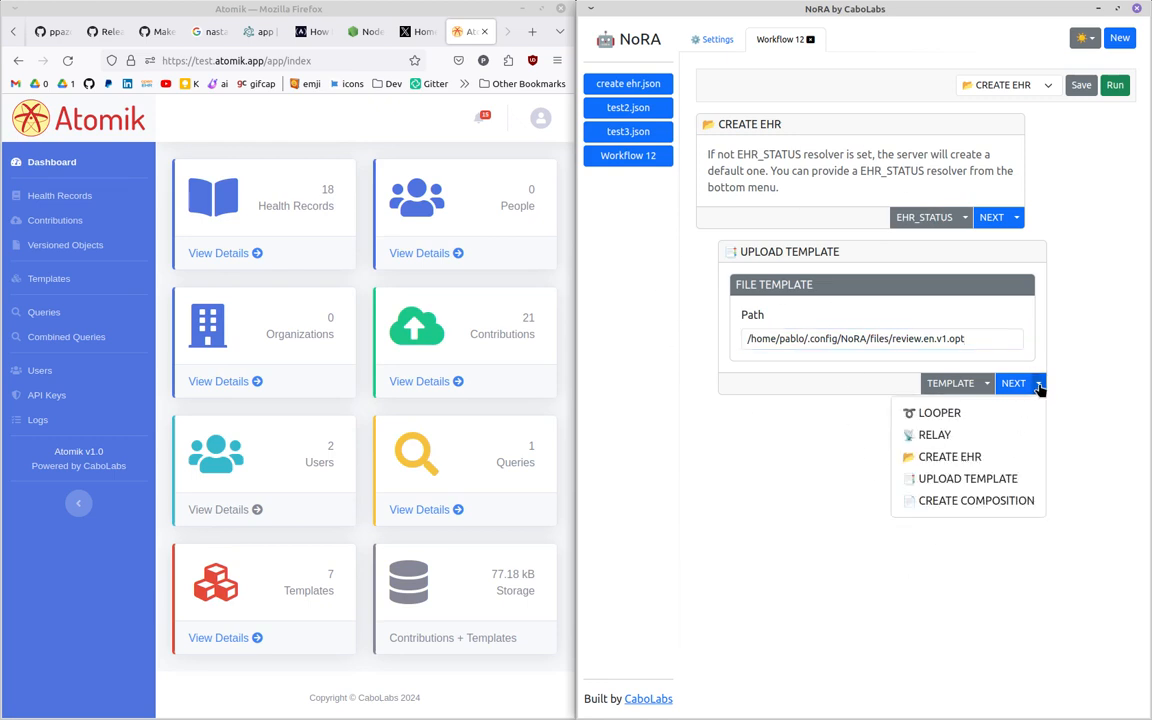
{"action": "left_click", "coordinate": [969, 503]}
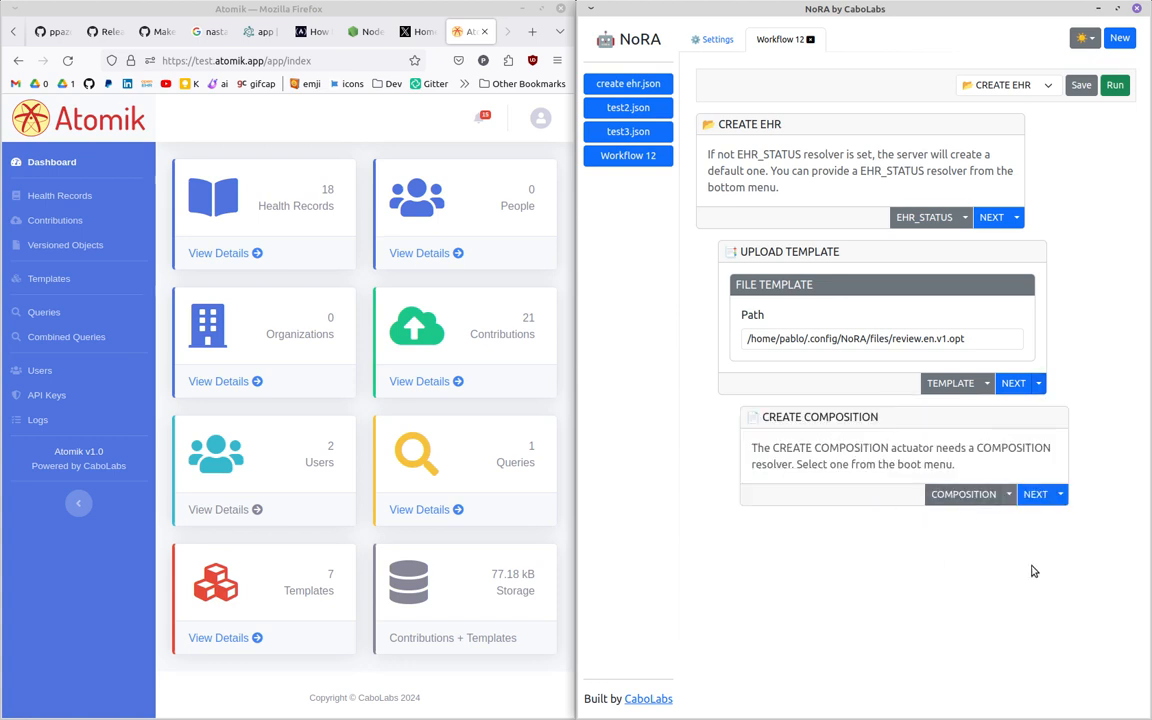
{"action": "left_click", "coordinate": [1010, 496]}
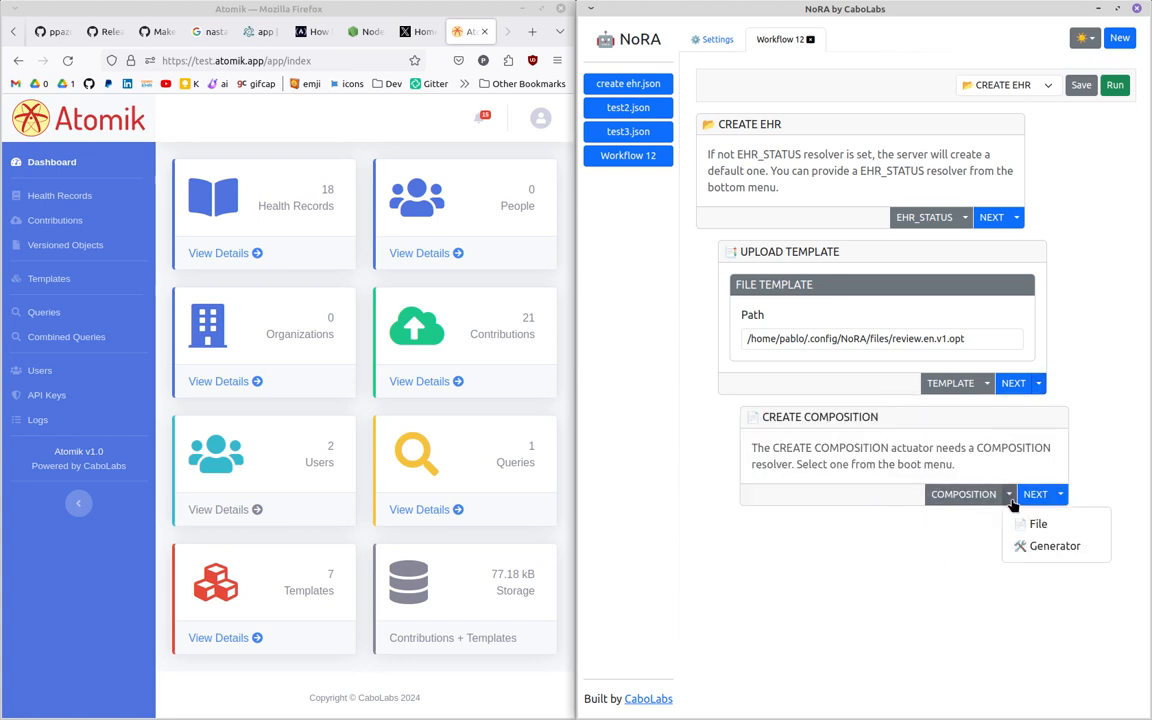
{"action": "left_click", "coordinate": [1050, 550]}
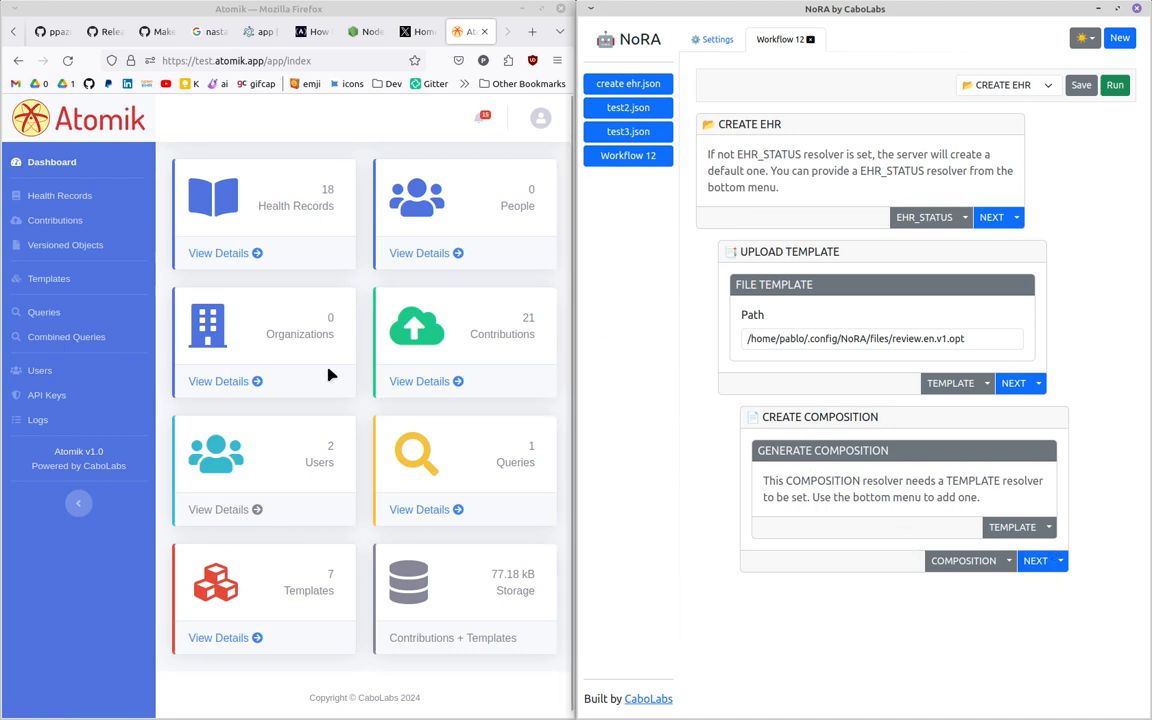
Step: Give the composition generator a file template resolver that uses review.en.v1.opt
{"action": "left_click", "coordinate": [1051, 528]}
{"action": "left_click", "coordinate": [1016, 563]}
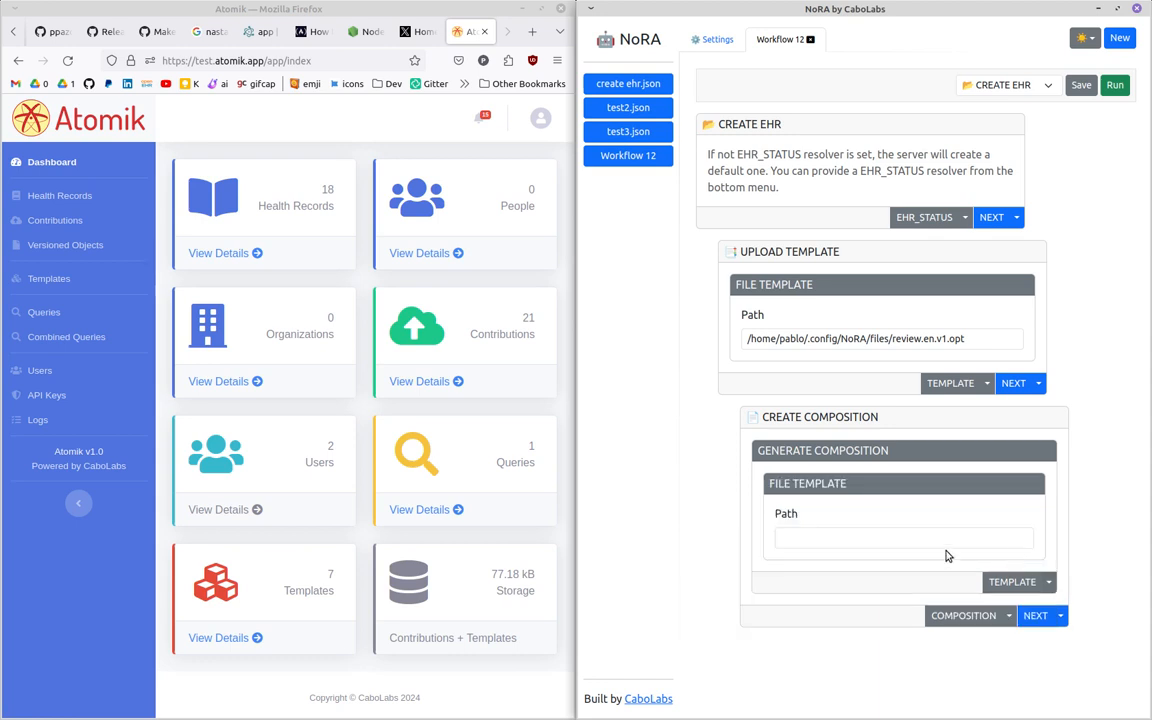
{"action": "left_click", "coordinate": [869, 537]}
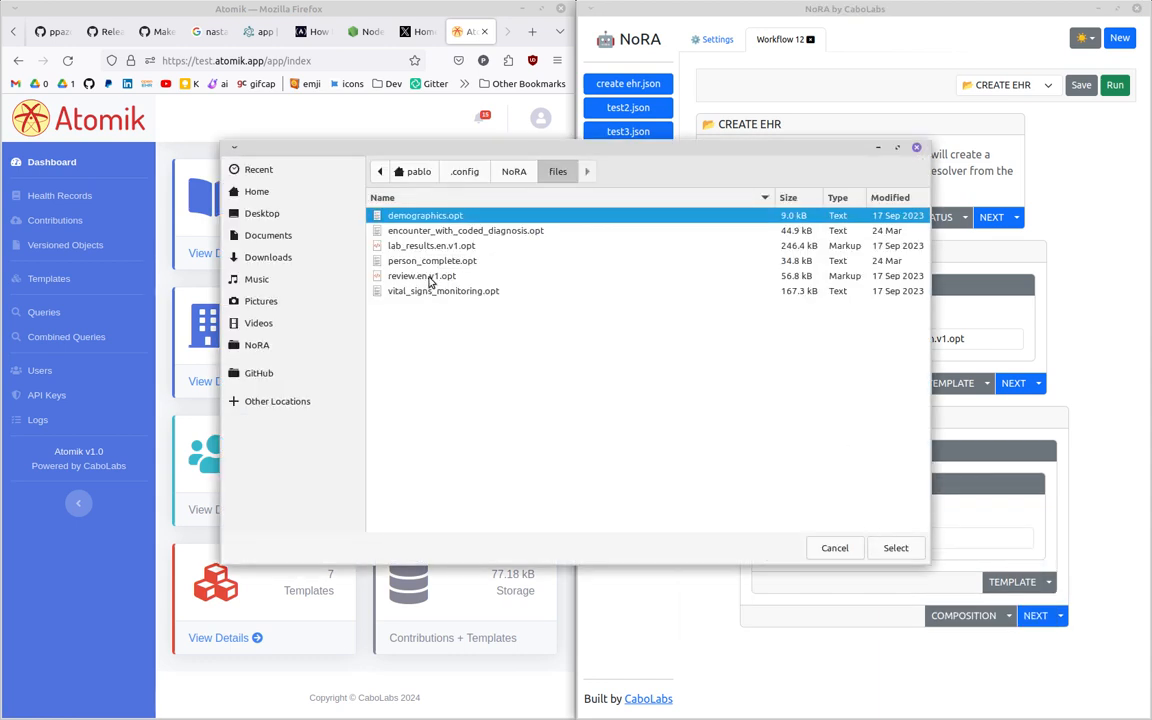
{"action": "left_click", "coordinate": [425, 276]}
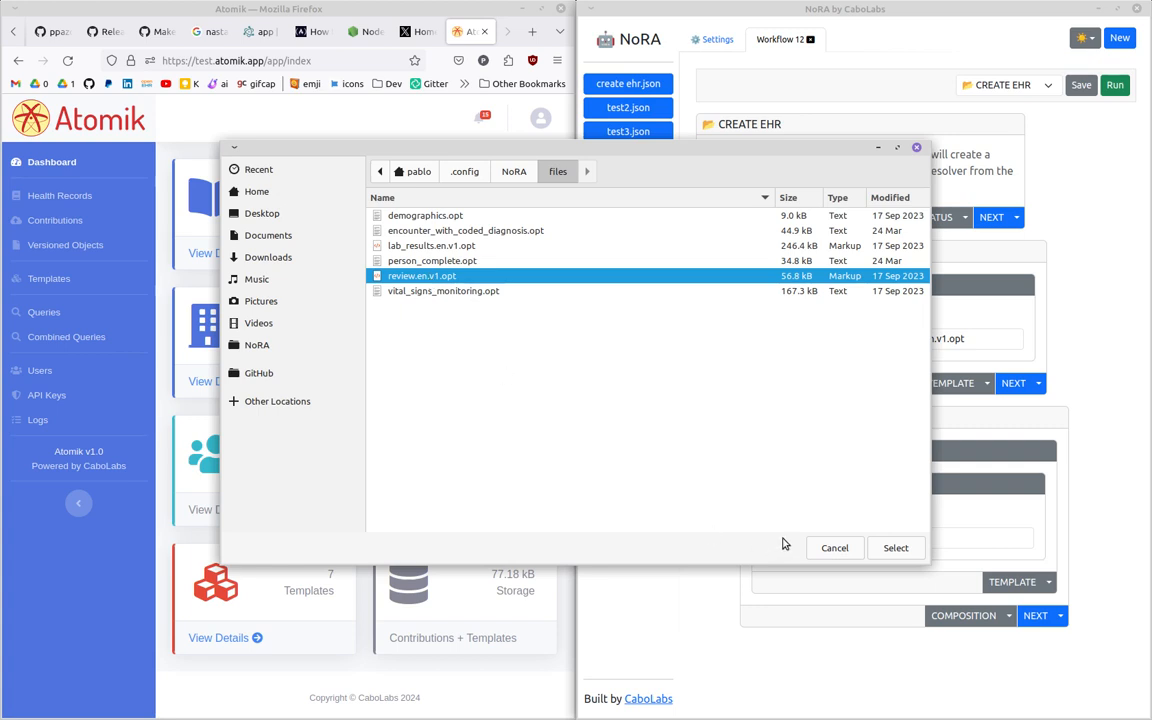
{"action": "left_click", "coordinate": [918, 553]}
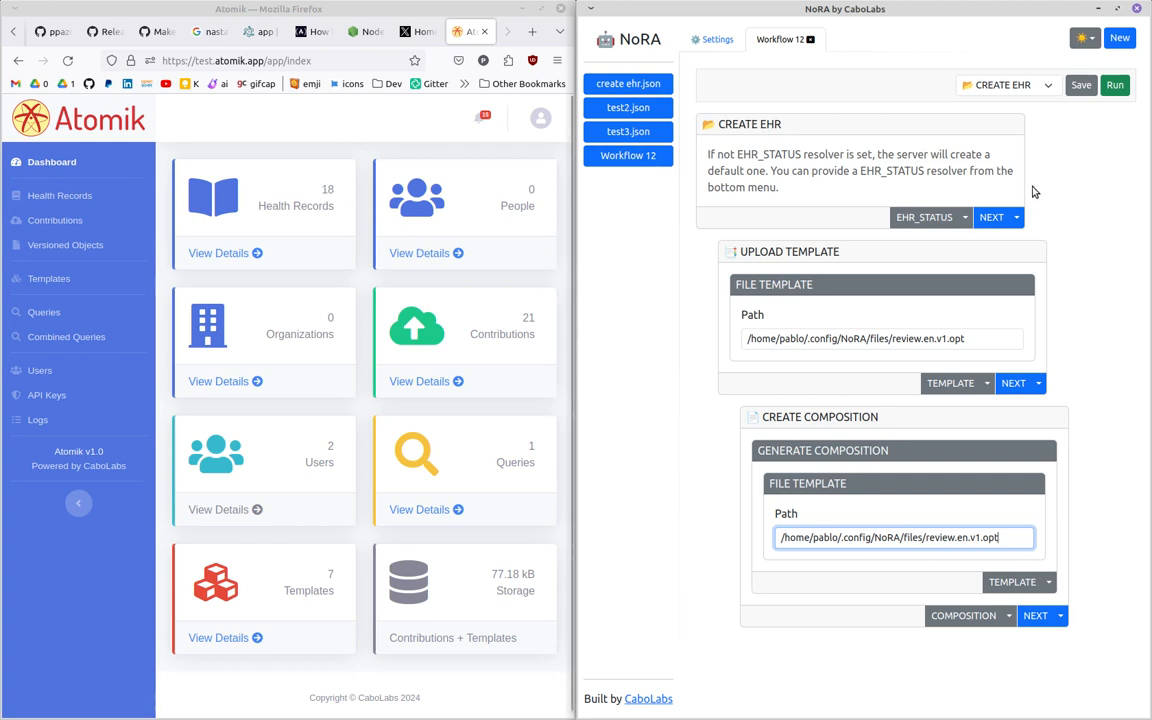
Step: Run the workflow, review the upload template and composition entries in the execution output, and close it
{"action": "left_click", "coordinate": [1114, 84]}
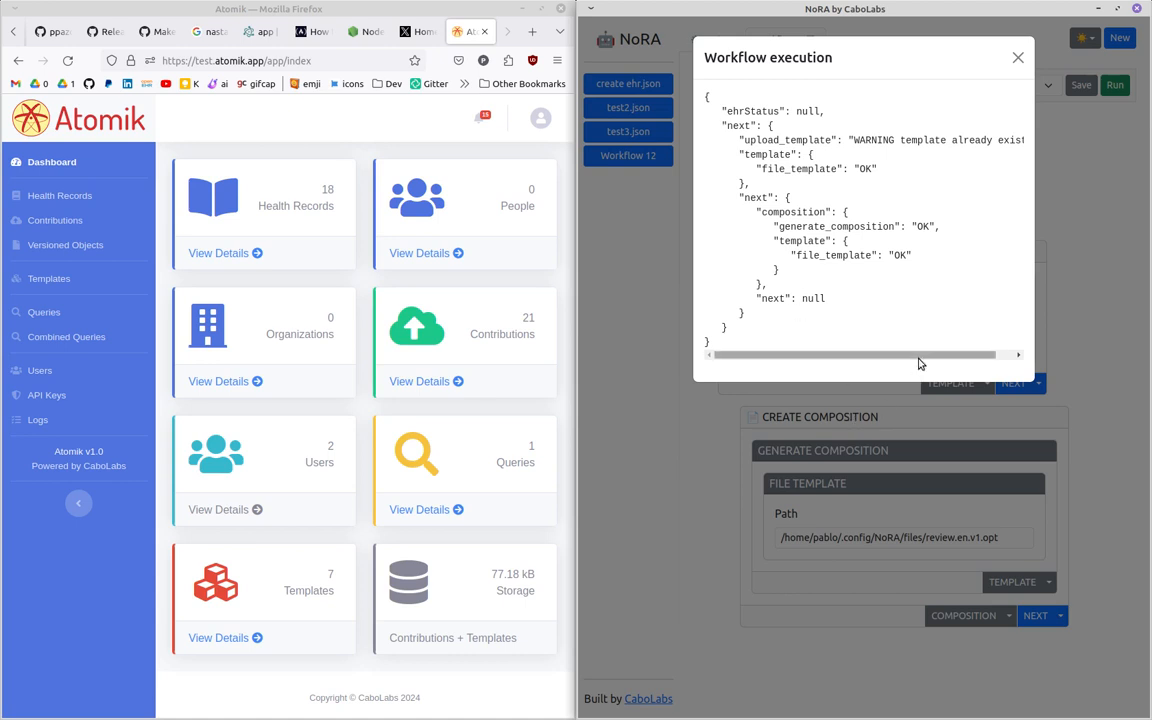
{"action": "left_click_drag", "start_coordinate": [921, 360], "coordinate": [951, 357]}
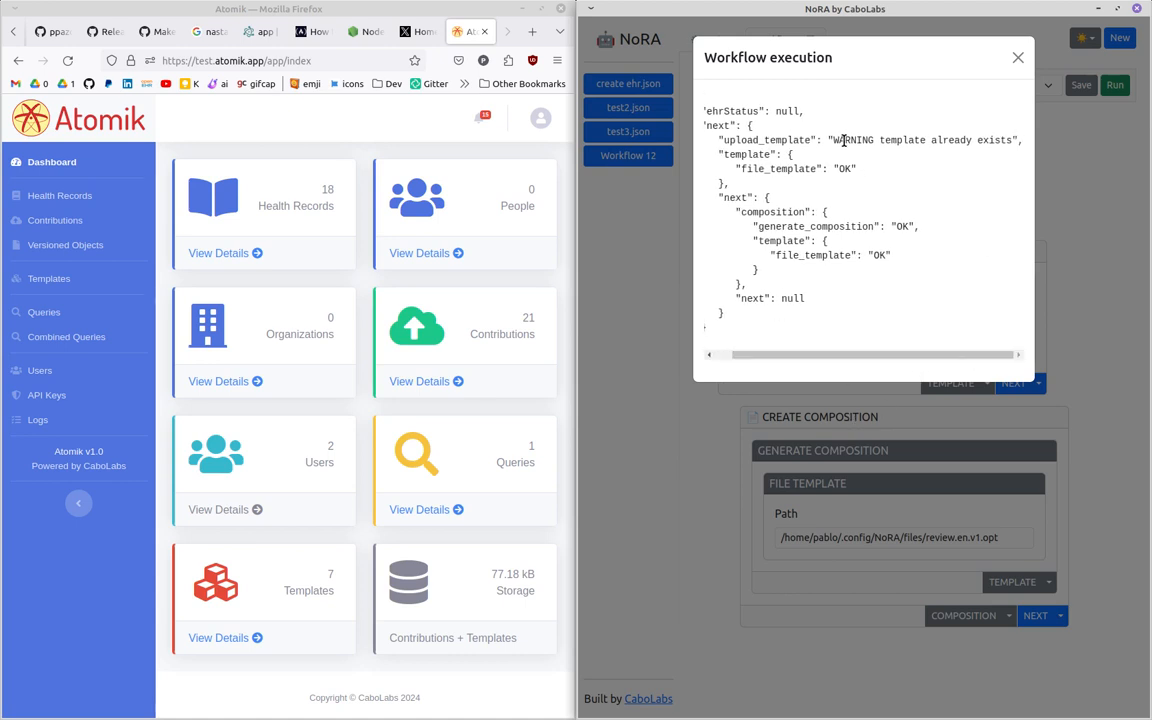
{"action": "left_click_drag", "start_coordinate": [838, 140], "coordinate": [1012, 141]}
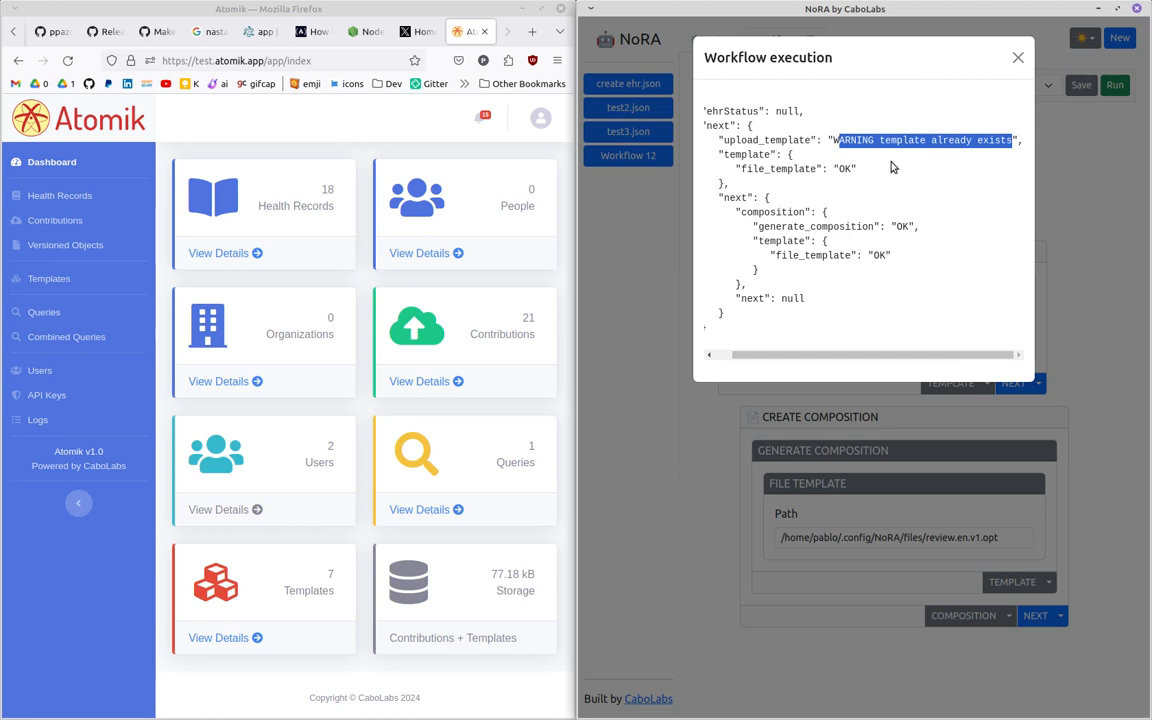
{"action": "left_click_drag", "start_coordinate": [764, 210], "coordinate": [695, 262]}
{"action": "left_click", "coordinate": [763, 248]}
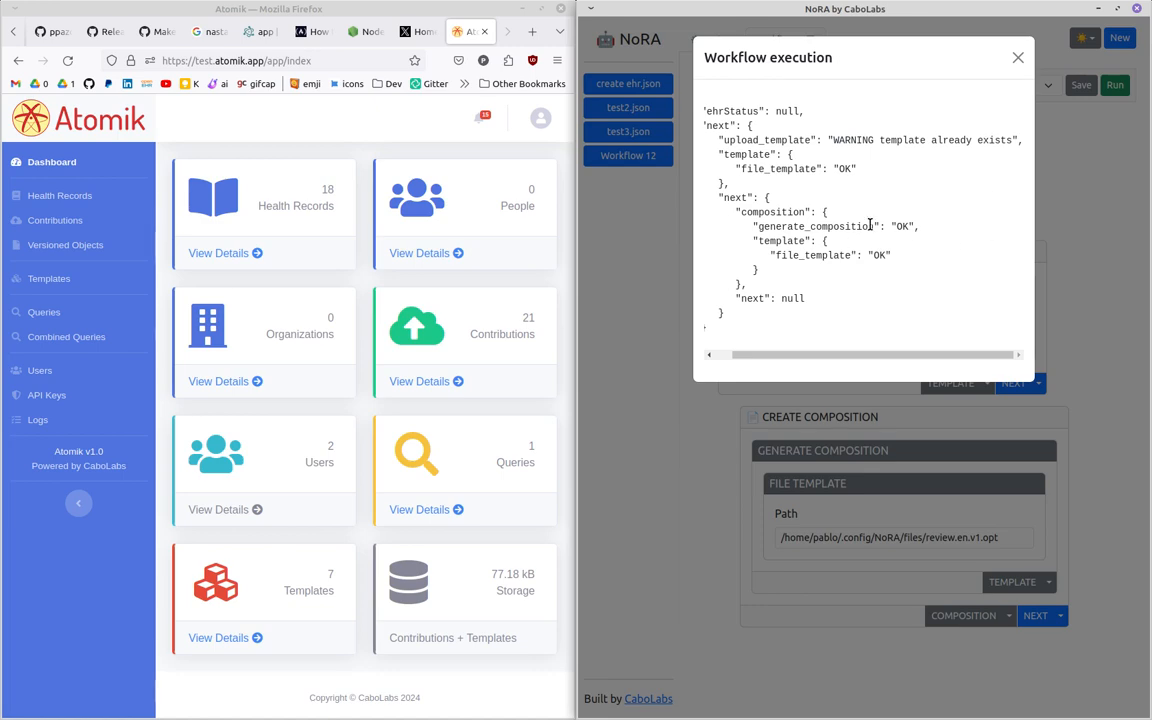
{"action": "double_click", "coordinate": [877, 255]}
{"action": "left_click", "coordinate": [1018, 58]}
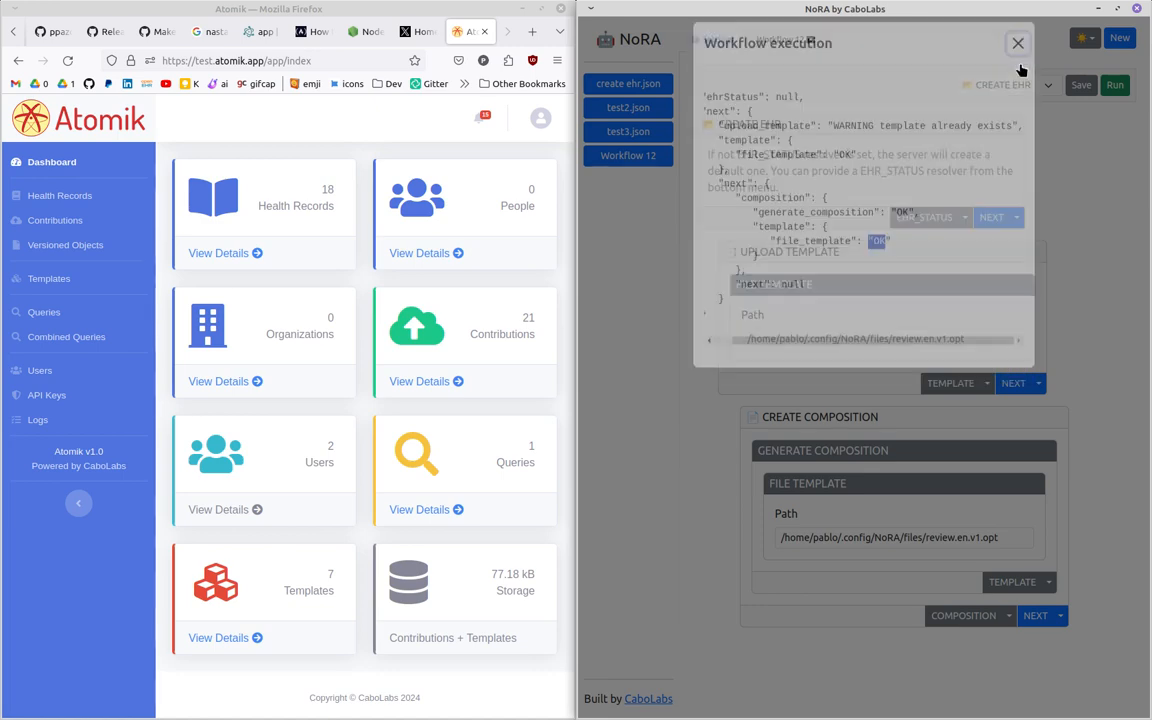
Step: Refresh Atomik, open the most recently created health record and examine its contributions timeline
{"action": "left_click", "coordinate": [67, 62]}
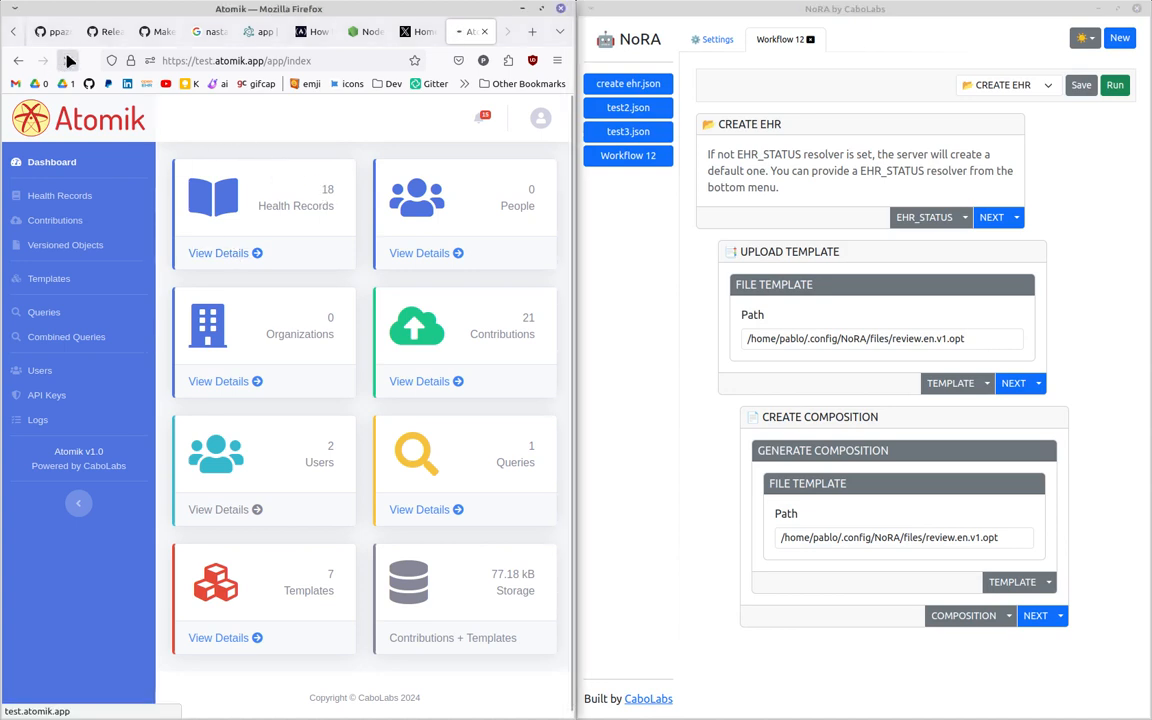
{"action": "left_click", "coordinate": [221, 253]}
{"action": "scroll", "coordinate": [244, 300], "scroll_direction": "down", "scroll_amount": 10}
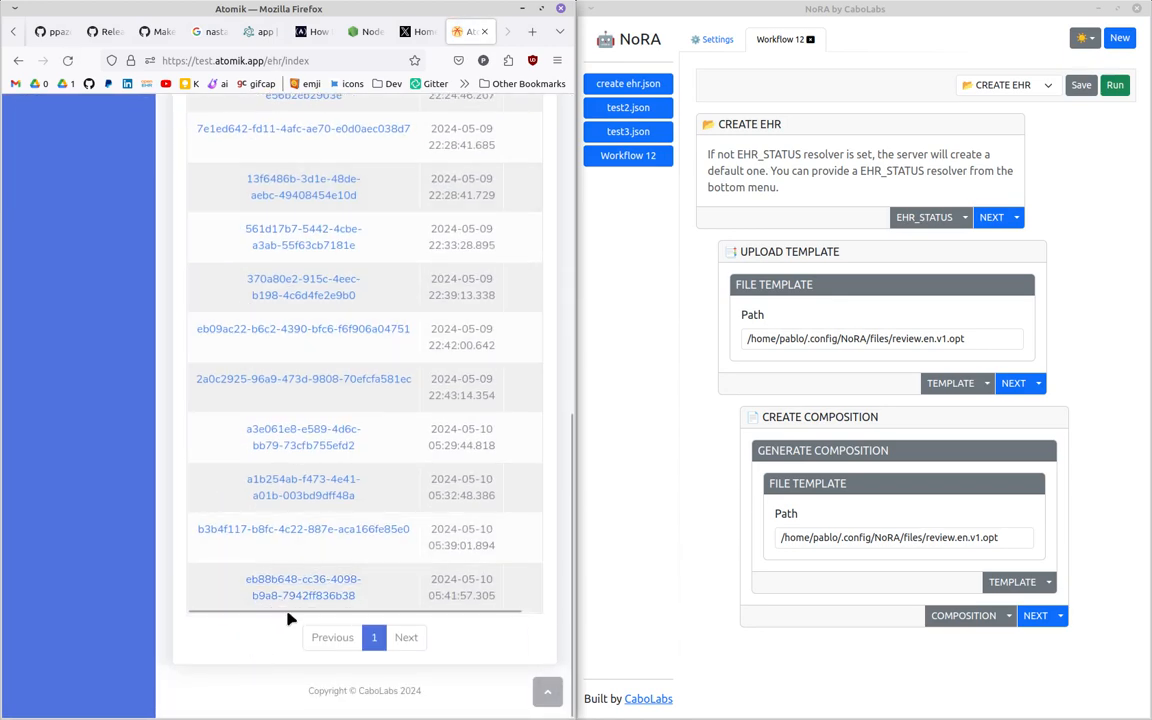
{"action": "left_click_drag", "start_coordinate": [436, 579], "coordinate": [482, 595]}
{"action": "left_click", "coordinate": [289, 596]}
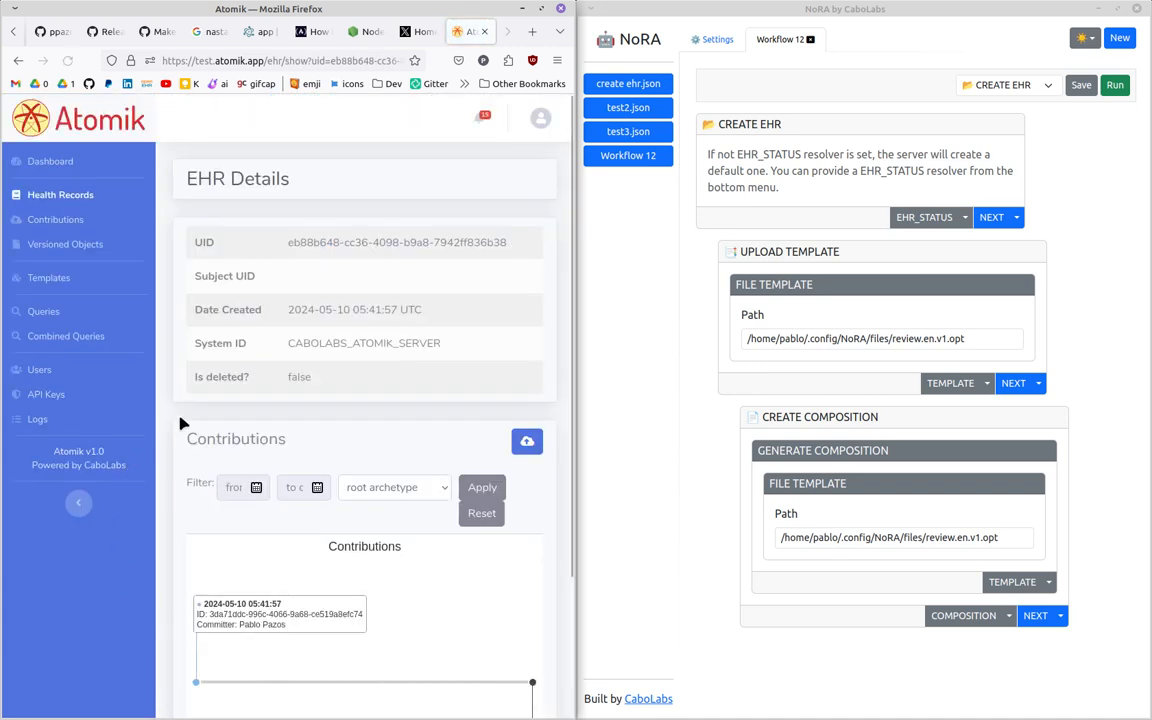
{"action": "scroll", "coordinate": [363, 391], "scroll_direction": "down", "scroll_amount": 2}
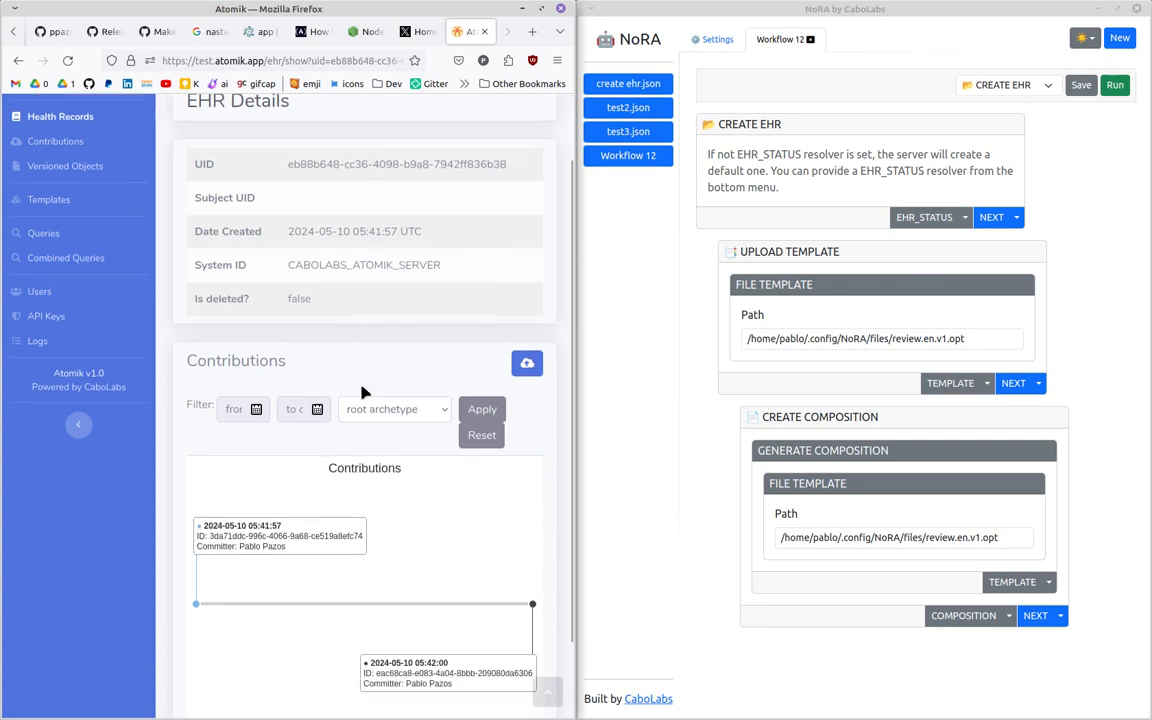
{"action": "scroll", "coordinate": [139, 668], "scroll_direction": "down", "scroll_amount": 2}
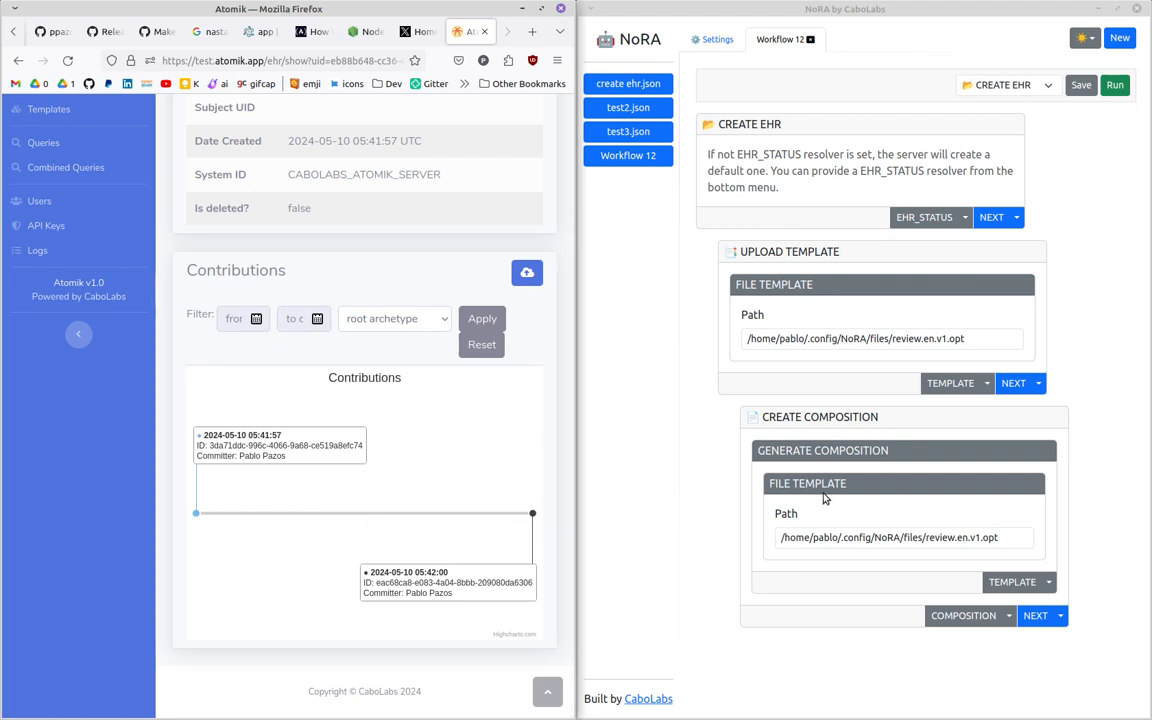
Step: List this EHR's contributions, inspect the details of the earlier one, and return to the list
{"action": "left_click", "coordinate": [528, 275]}
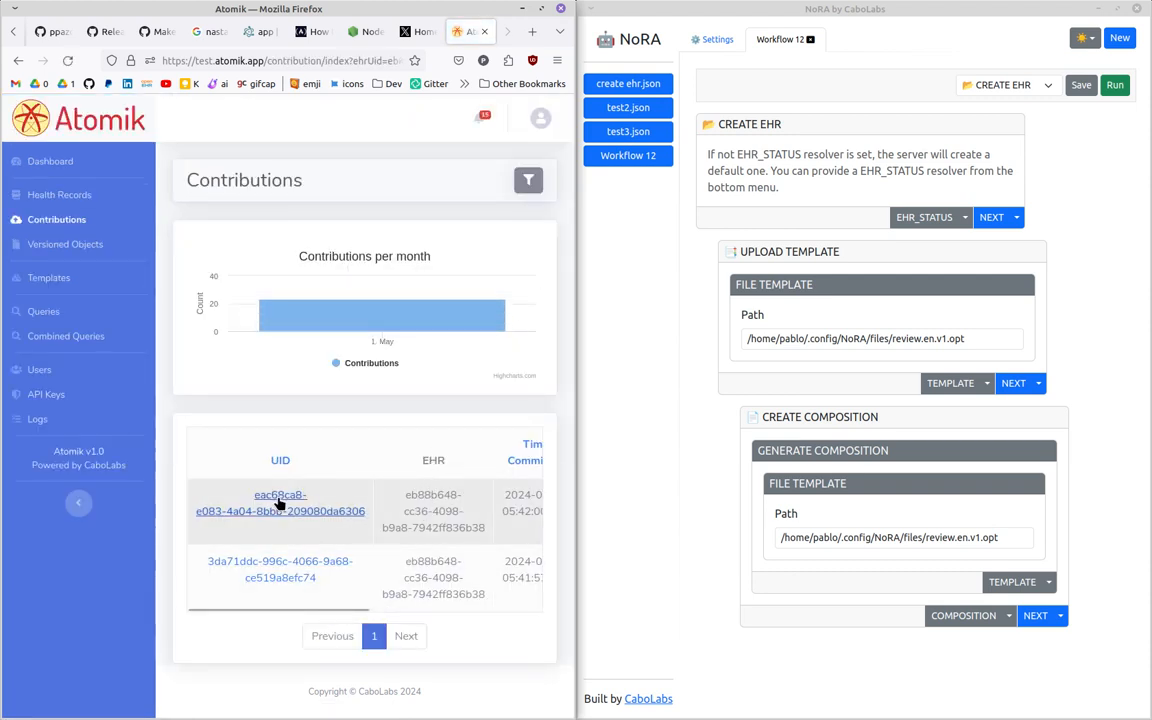
{"action": "left_click", "coordinate": [285, 568]}
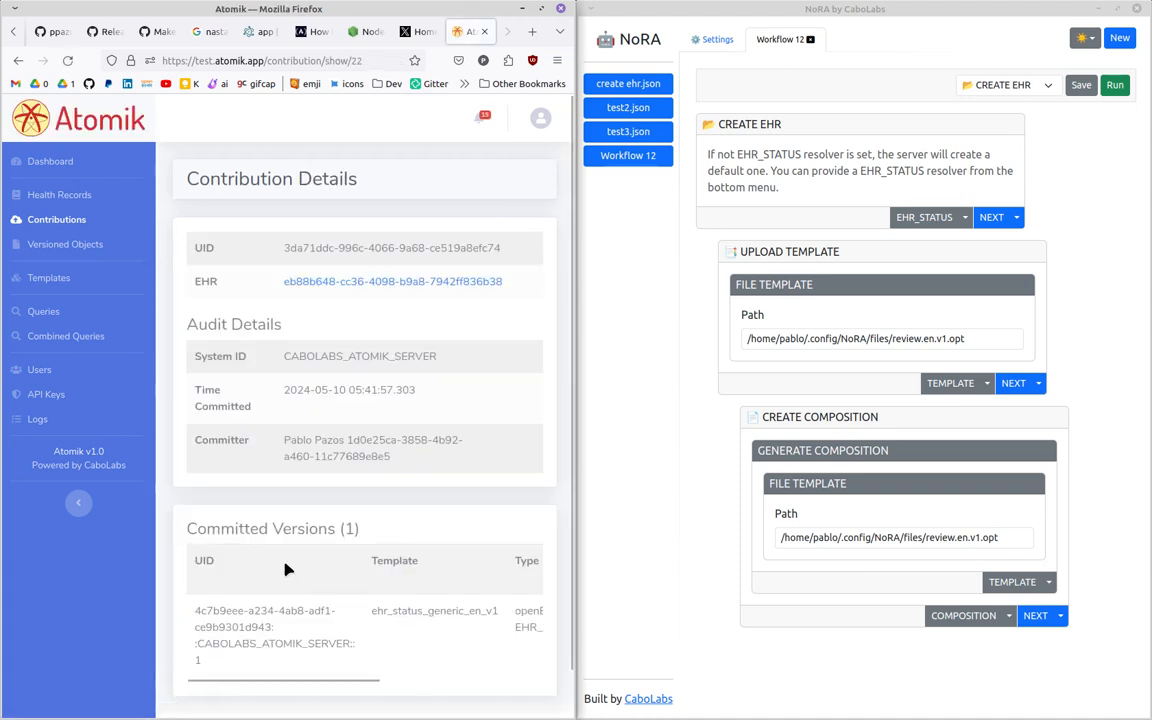
{"action": "scroll", "coordinate": [285, 568], "scroll_direction": "down", "scroll_amount": 1}
{"action": "scroll", "coordinate": [285, 568], "scroll_direction": "up", "scroll_amount": 1}
{"action": "left_click", "coordinate": [18, 60]}
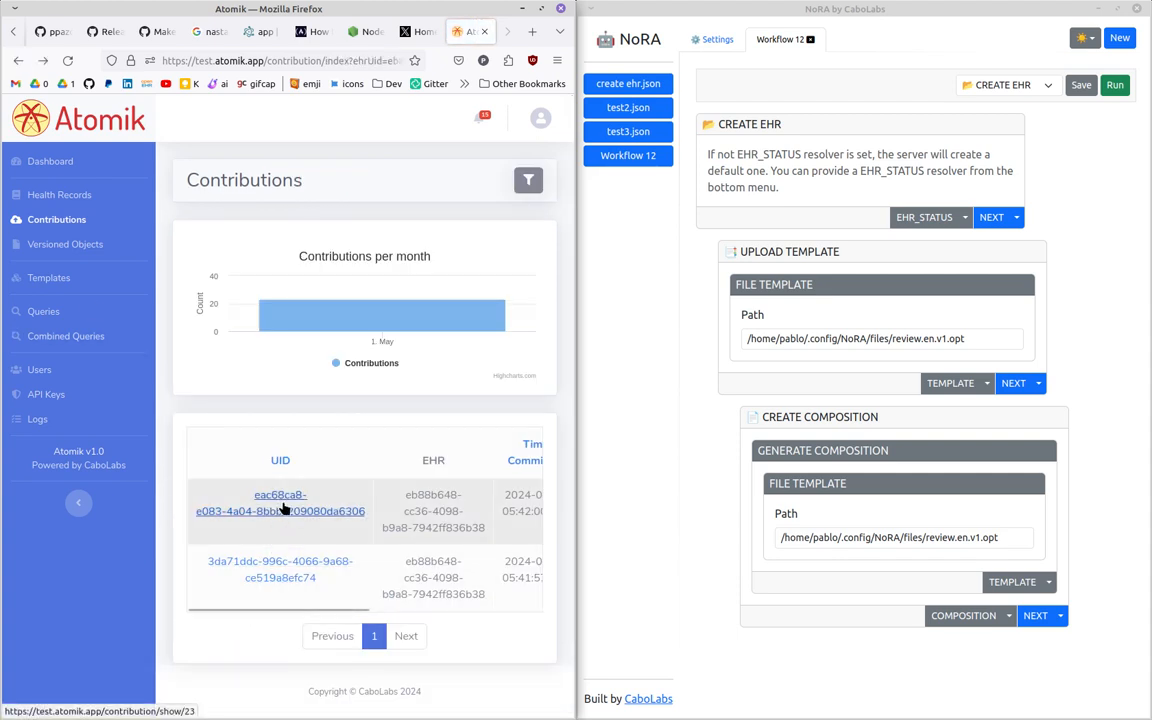
Step: Compare the commit times of the listed contributions and open the details of the later one
{"action": "left_click_drag", "start_coordinate": [302, 606], "coordinate": [419, 612]}
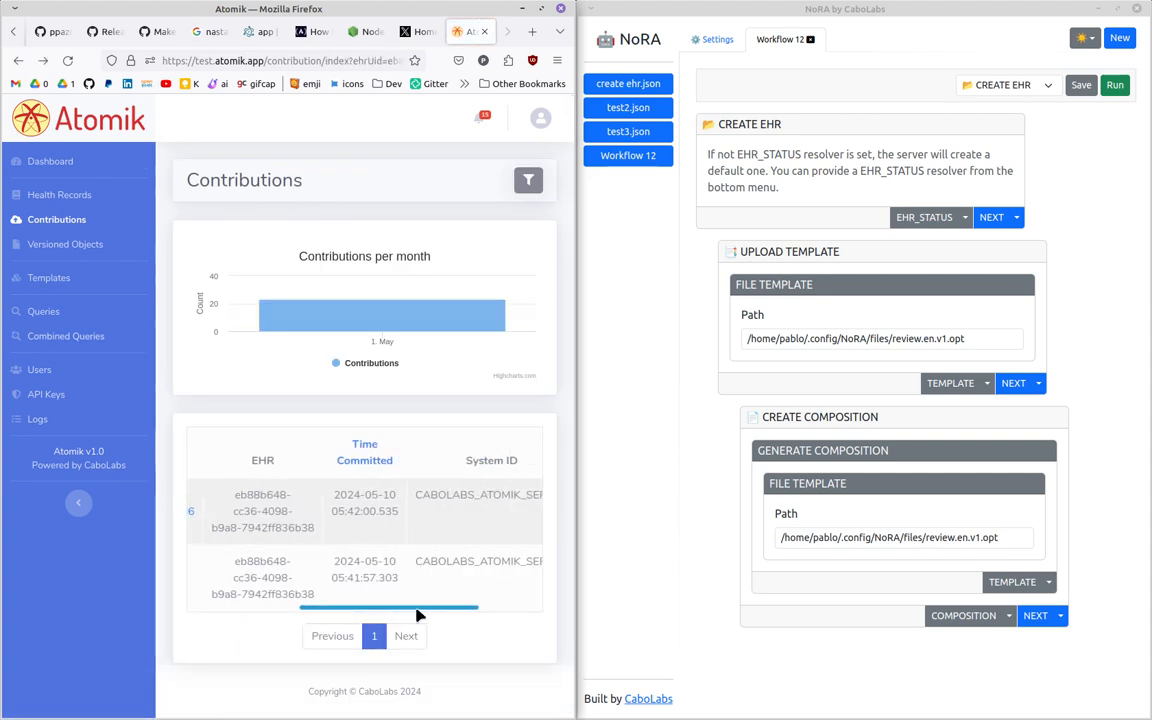
{"action": "left_click_drag", "start_coordinate": [340, 512], "coordinate": [362, 512]}
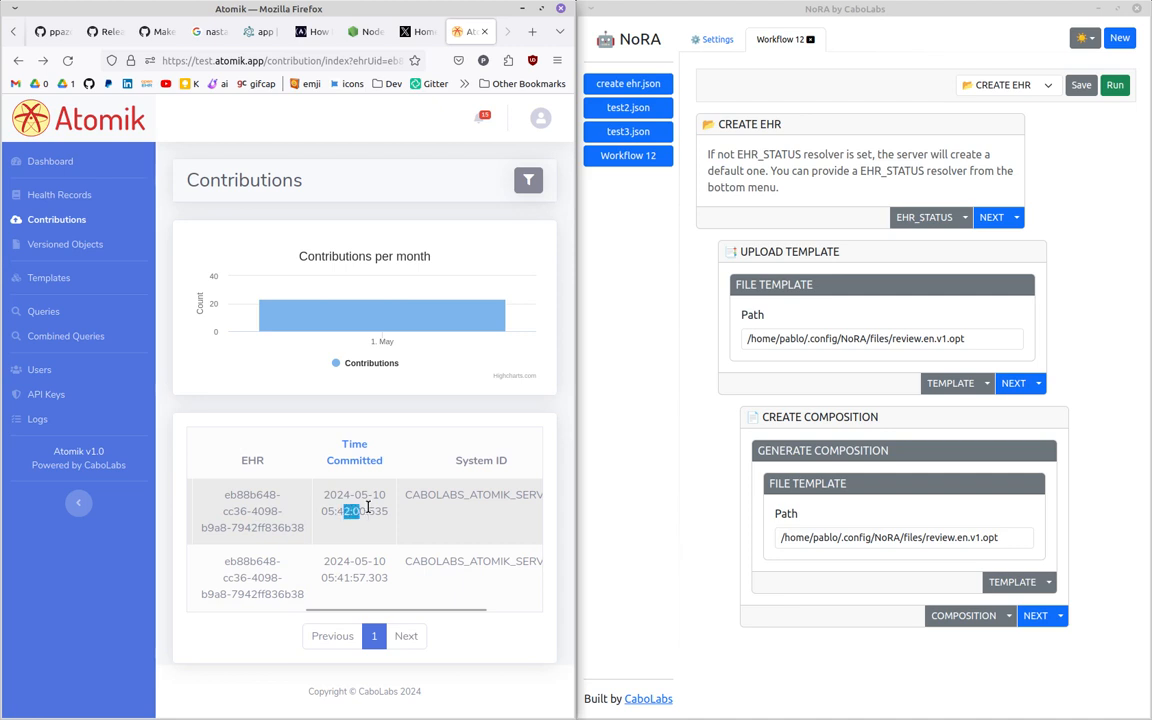
{"action": "left_click_drag", "start_coordinate": [348, 607], "coordinate": [228, 598]}
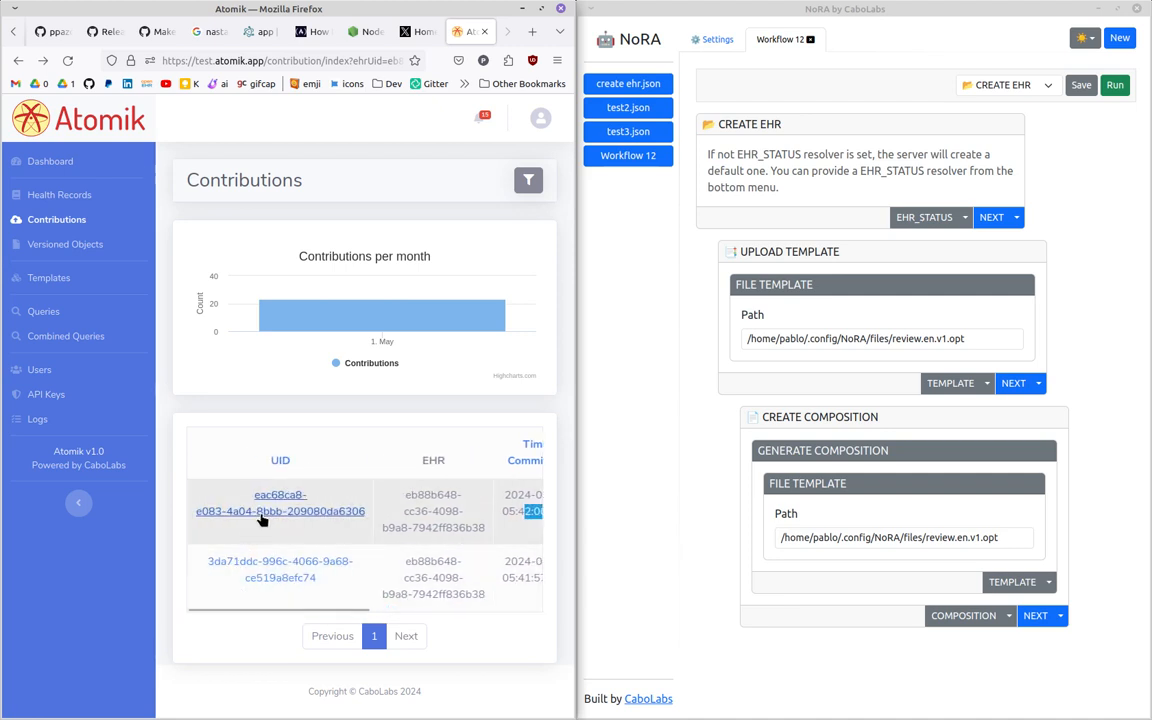
{"action": "left_click", "coordinate": [265, 511]}
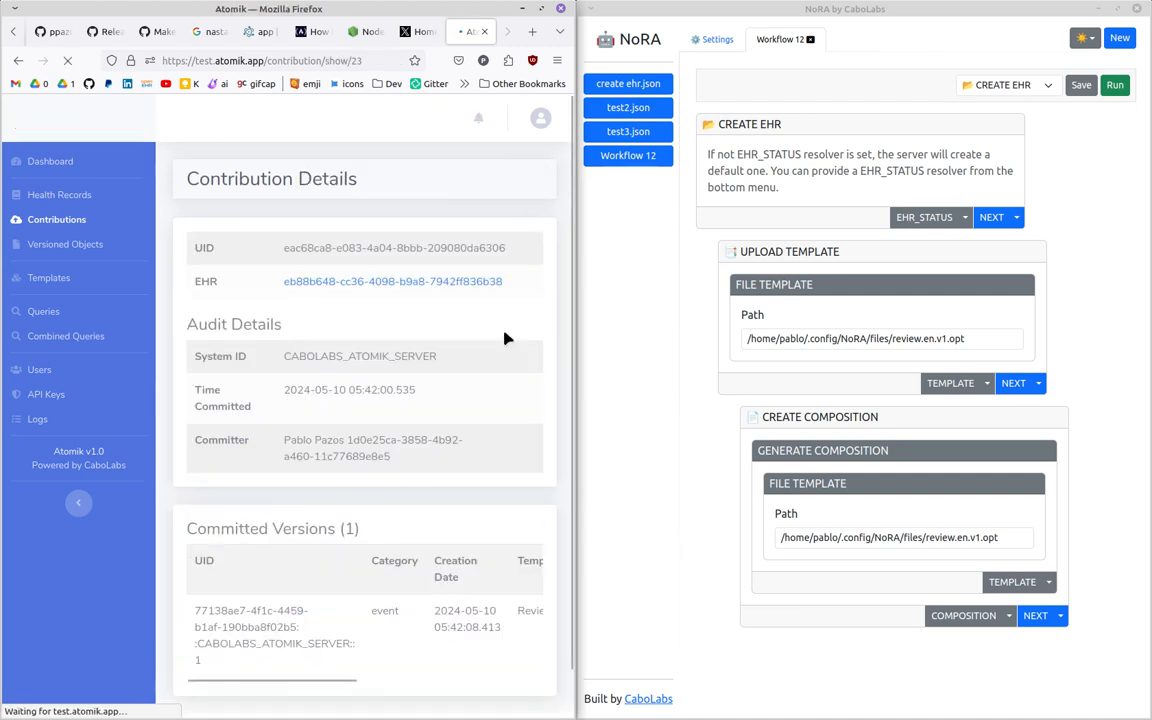
Step: Widen the browser window and examine the committed version's change type, template and UID with its version number
{"action": "left_click_drag", "start_coordinate": [576, 310], "coordinate": [763, 305]}
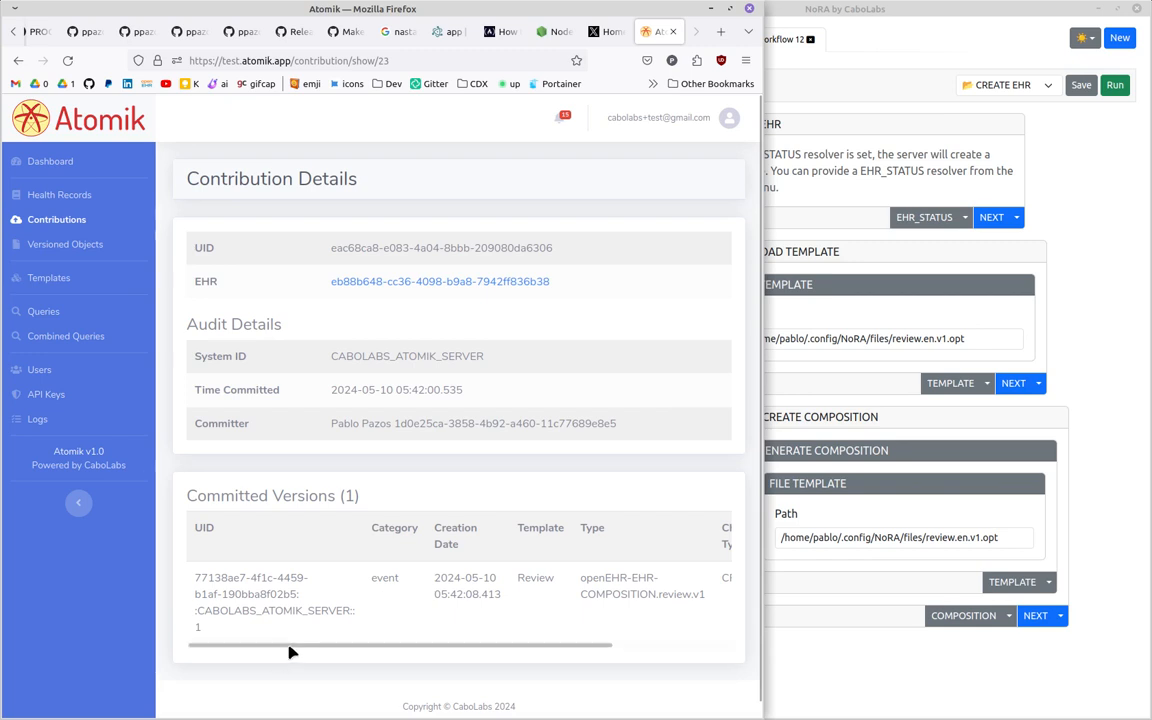
{"action": "left_click_drag", "start_coordinate": [290, 652], "coordinate": [434, 650]}
{"action": "left_click_drag", "start_coordinate": [478, 597], "coordinate": [530, 612]}
{"action": "left_click_drag", "start_coordinate": [605, 578], "coordinate": [641, 580]}
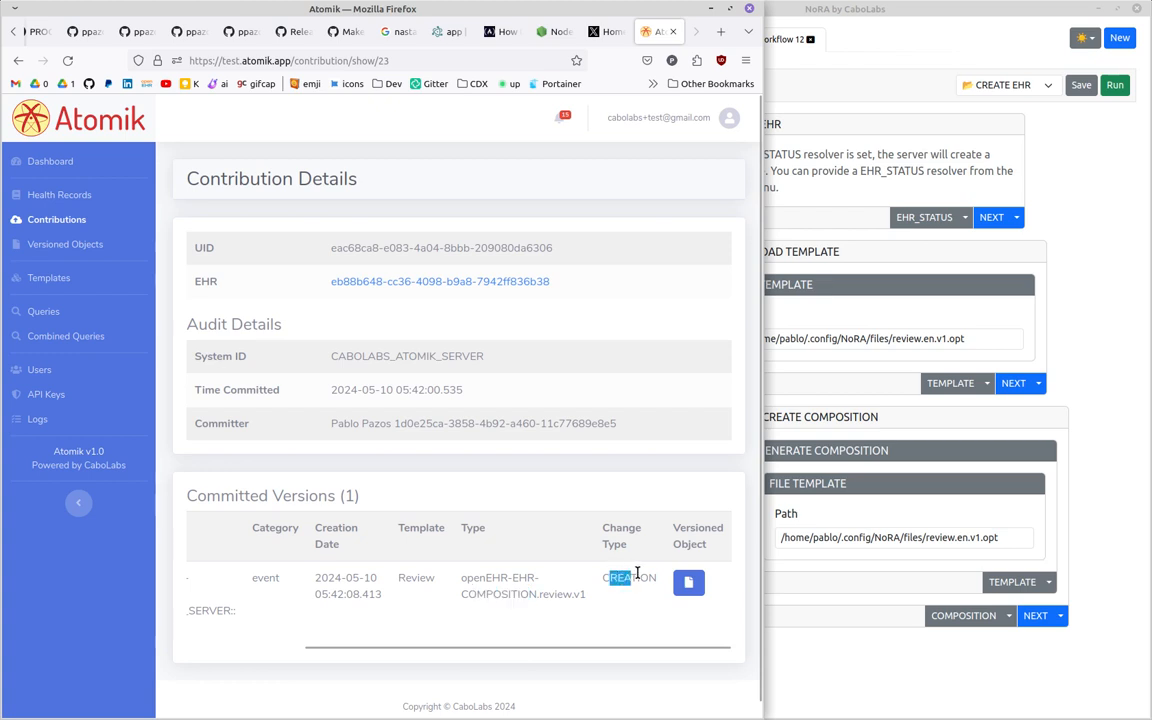
{"action": "left_click_drag", "start_coordinate": [386, 648], "coordinate": [326, 646]}
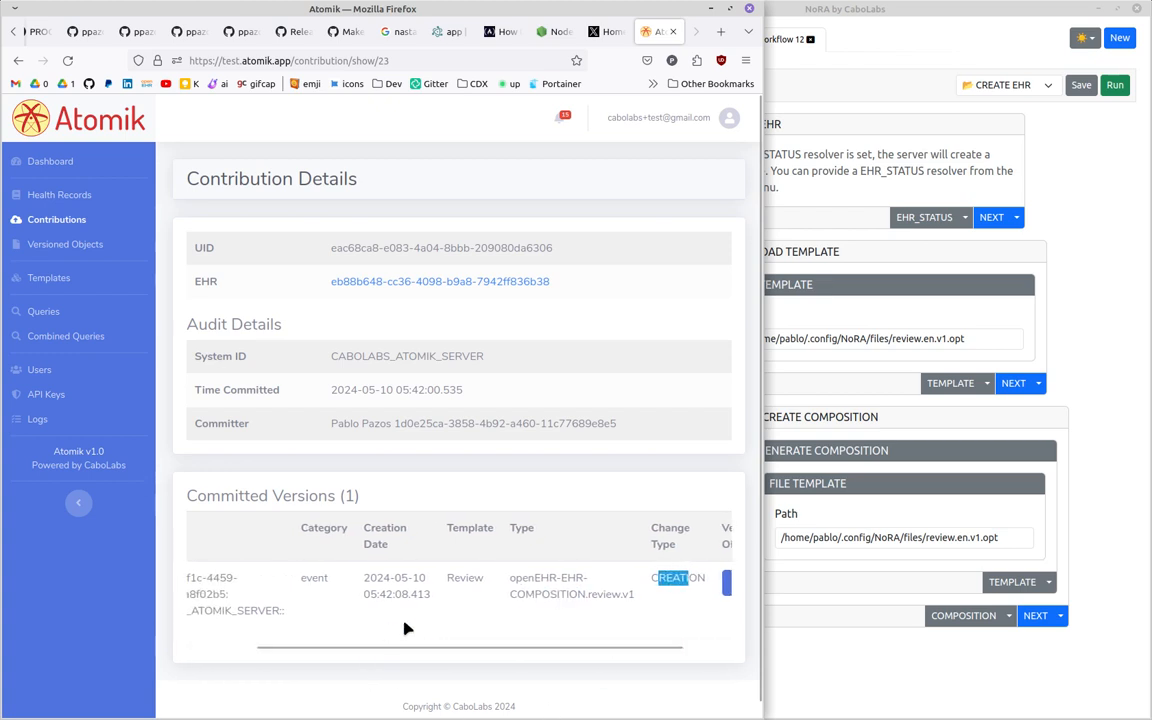
{"action": "left_click_drag", "start_coordinate": [453, 578], "coordinate": [476, 579]}
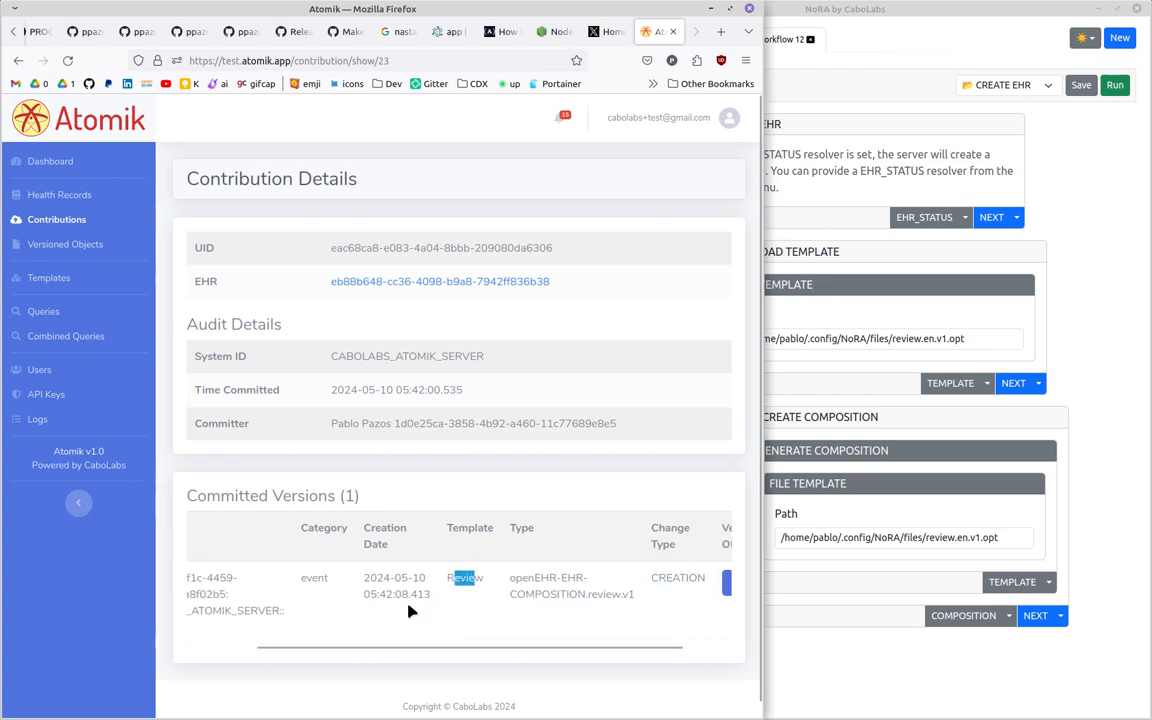
{"action": "left_click_drag", "start_coordinate": [410, 648], "coordinate": [206, 648]}
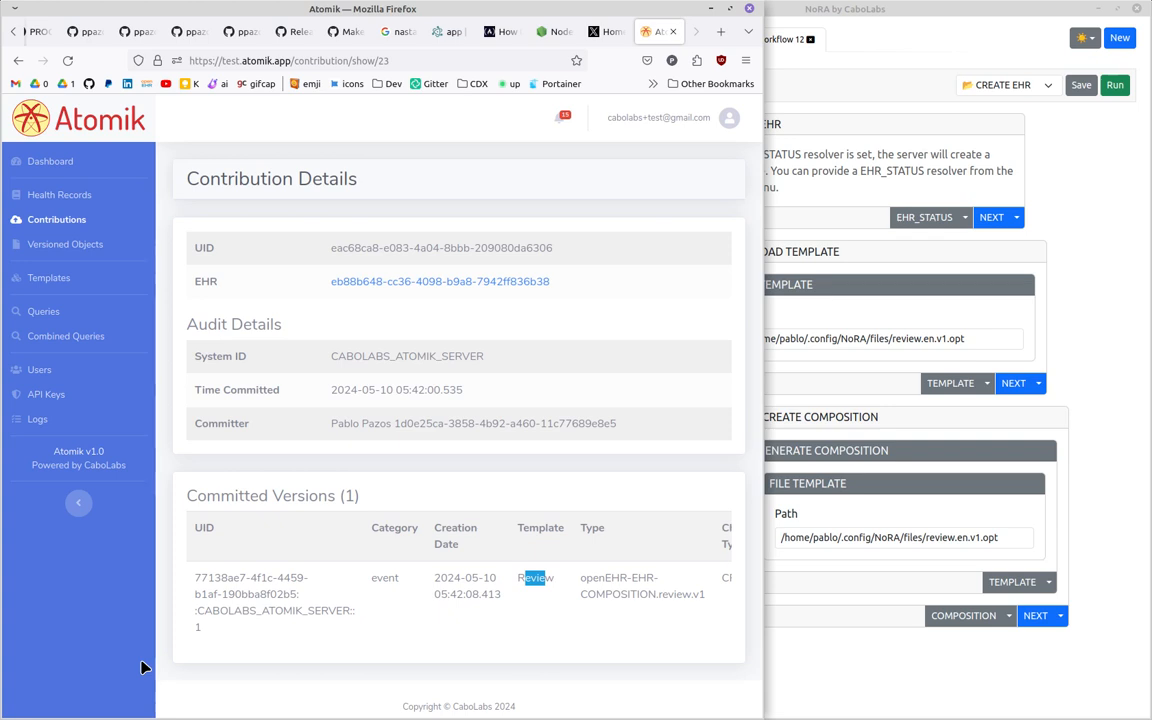
{"action": "double_click", "coordinate": [197, 627]}
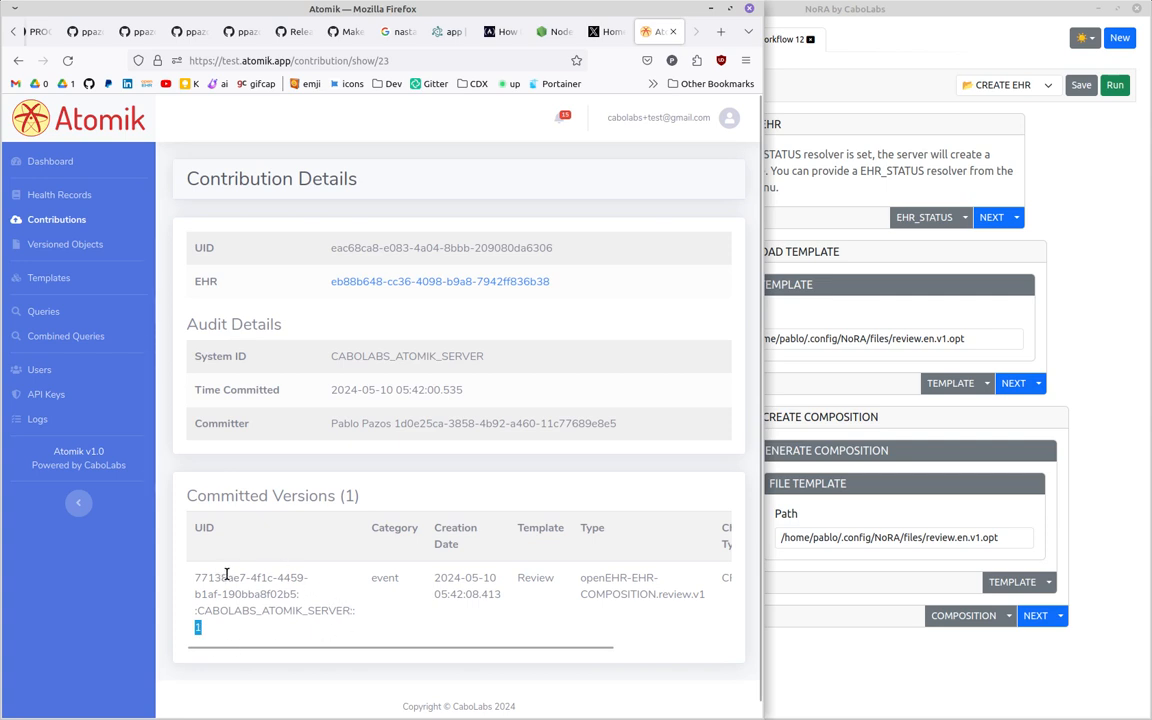
{"action": "left_click_drag", "start_coordinate": [222, 577], "coordinate": [283, 612]}
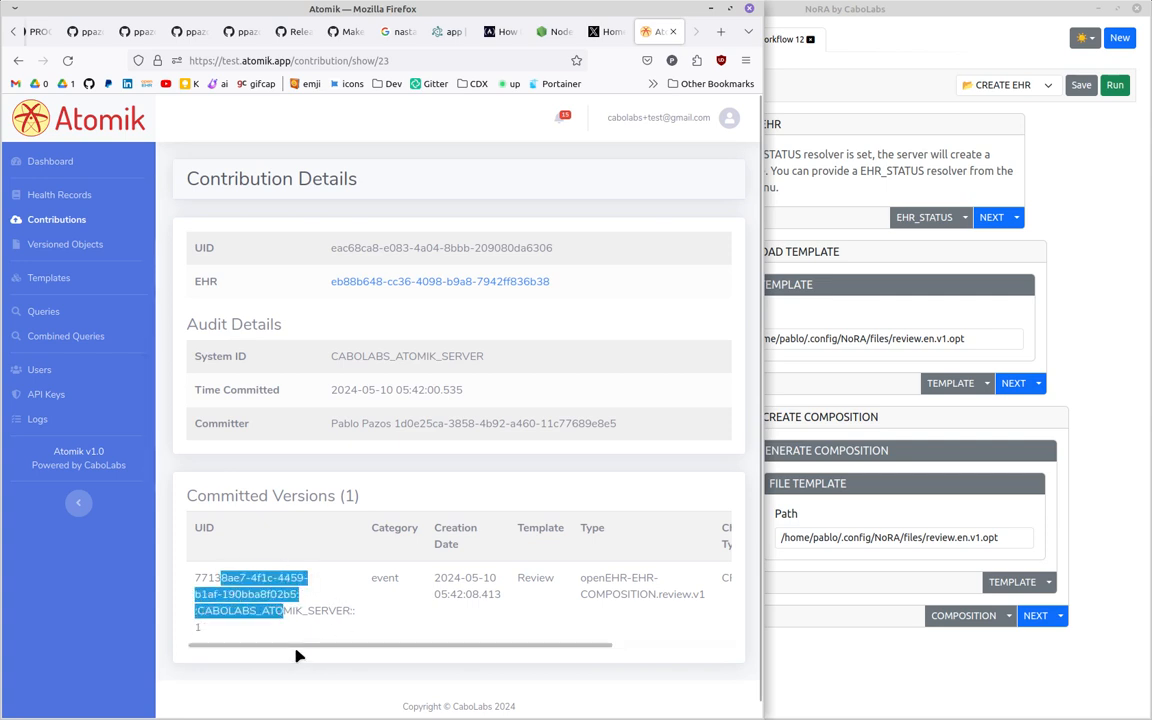
Step: Open the list of versioned compositions and check the creation time of the newest one
{"action": "left_click", "coordinate": [57, 256]}
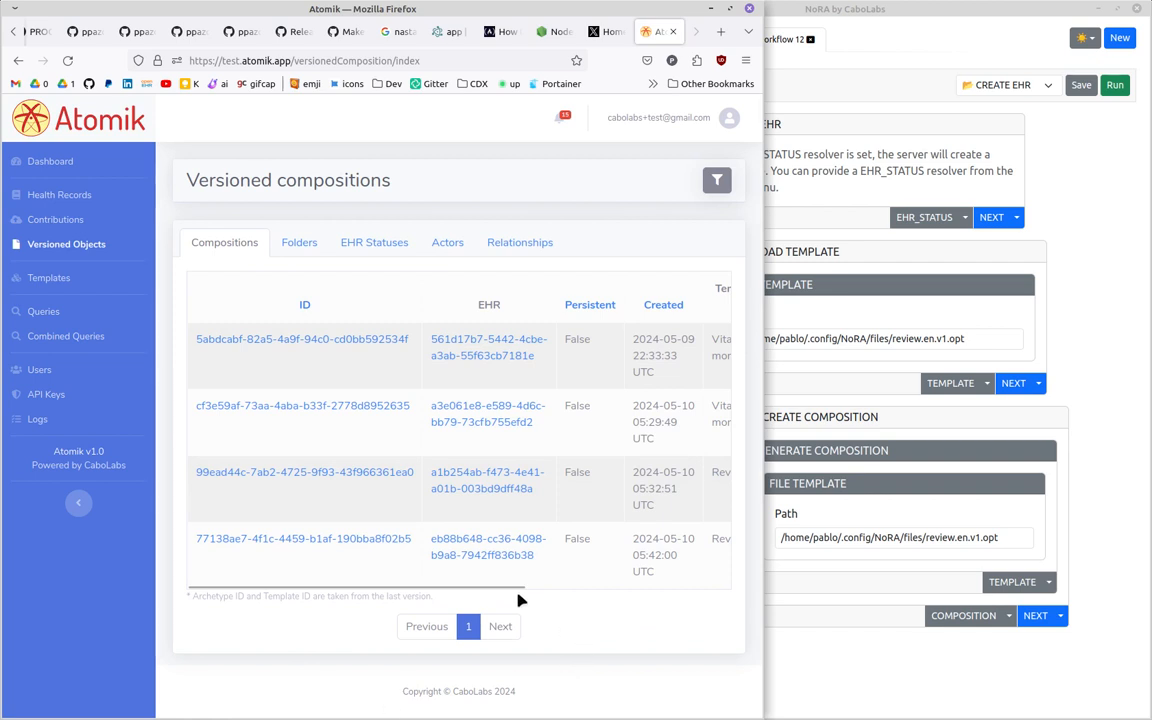
{"action": "left_click_drag", "start_coordinate": [504, 591], "coordinate": [652, 598]}
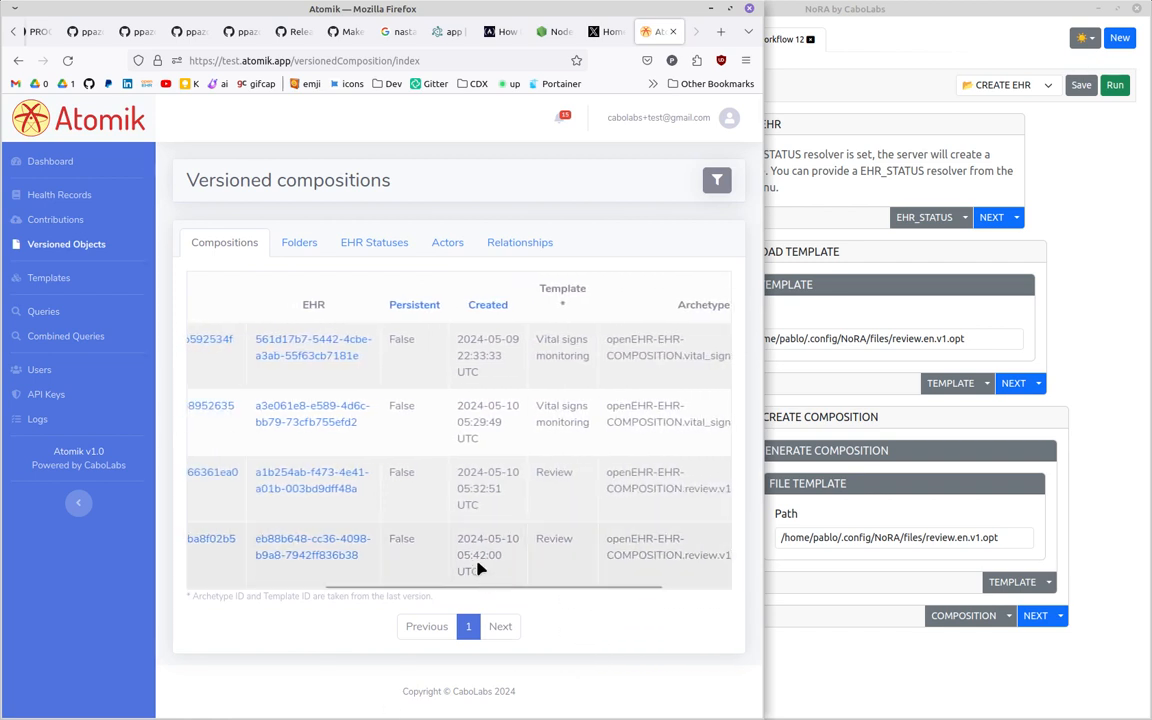
{"action": "mouse_move", "coordinate": [465, 555]}
{"action": "left_mouse_down"}
{"action": "mouse_move", "coordinate": [490, 556]}
{"action": "mouse_move", "coordinate": [482, 572]}
{"action": "left_mouse_up"}
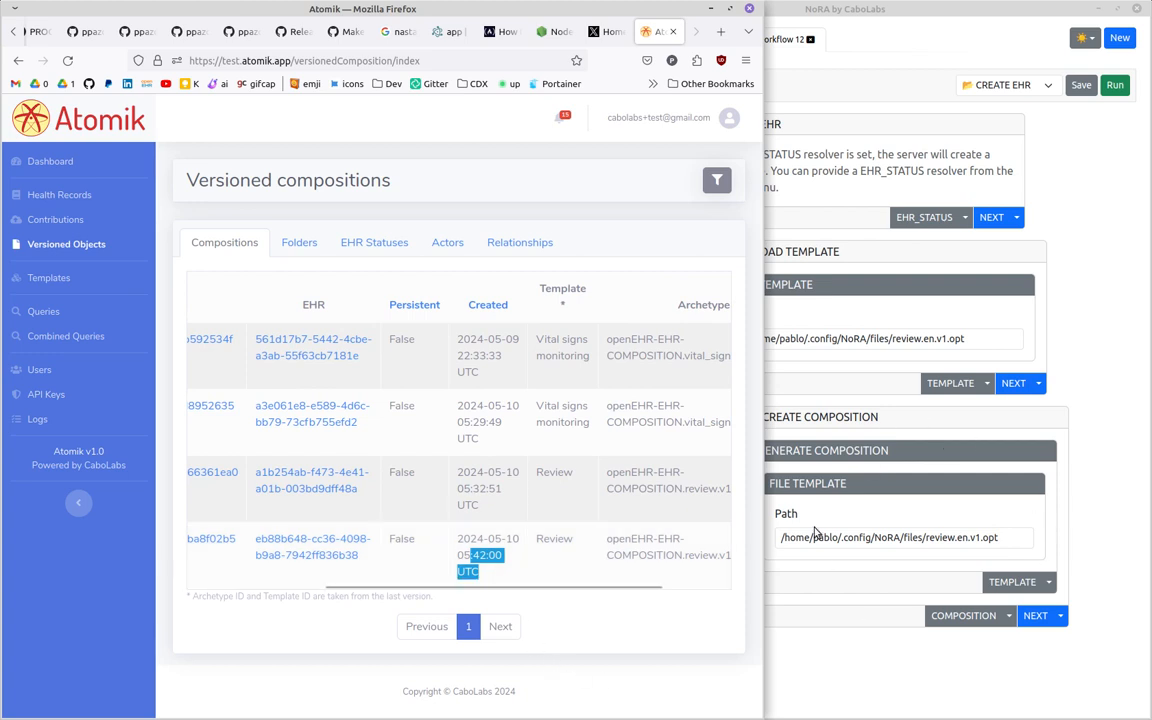
Step: Open the newest versioned composition in the list and examine its details and versions
{"action": "left_click_drag", "start_coordinate": [596, 590], "coordinate": [308, 590]}
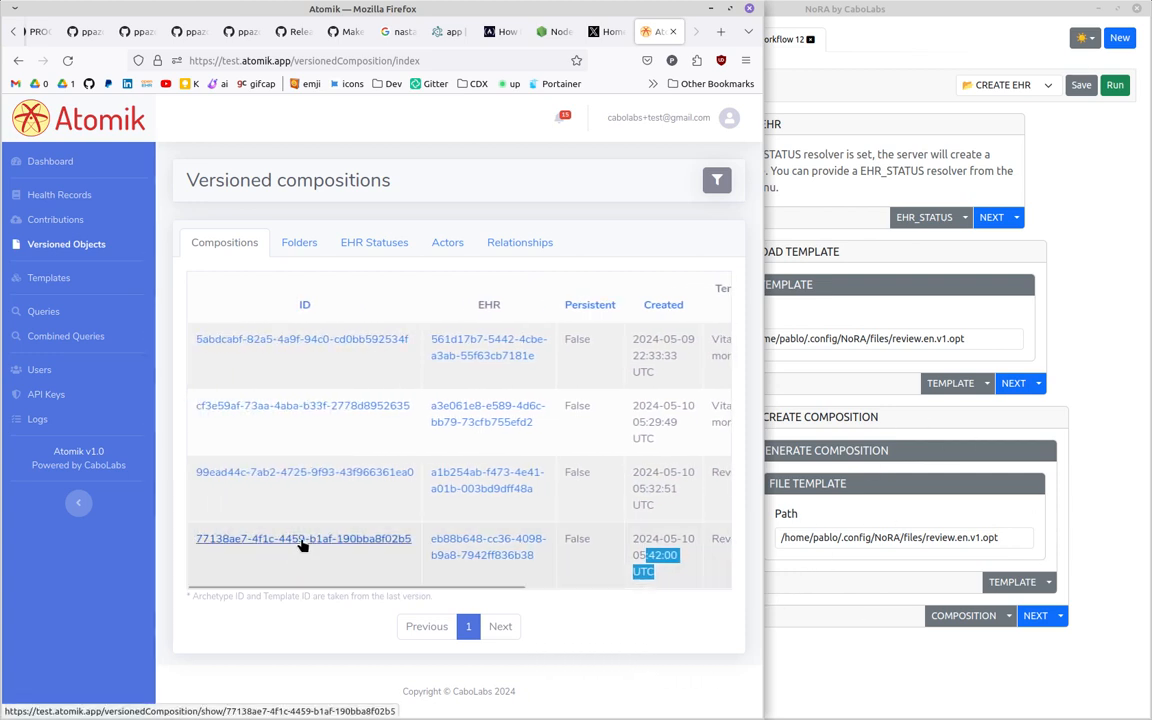
{"action": "left_click", "coordinate": [303, 541]}
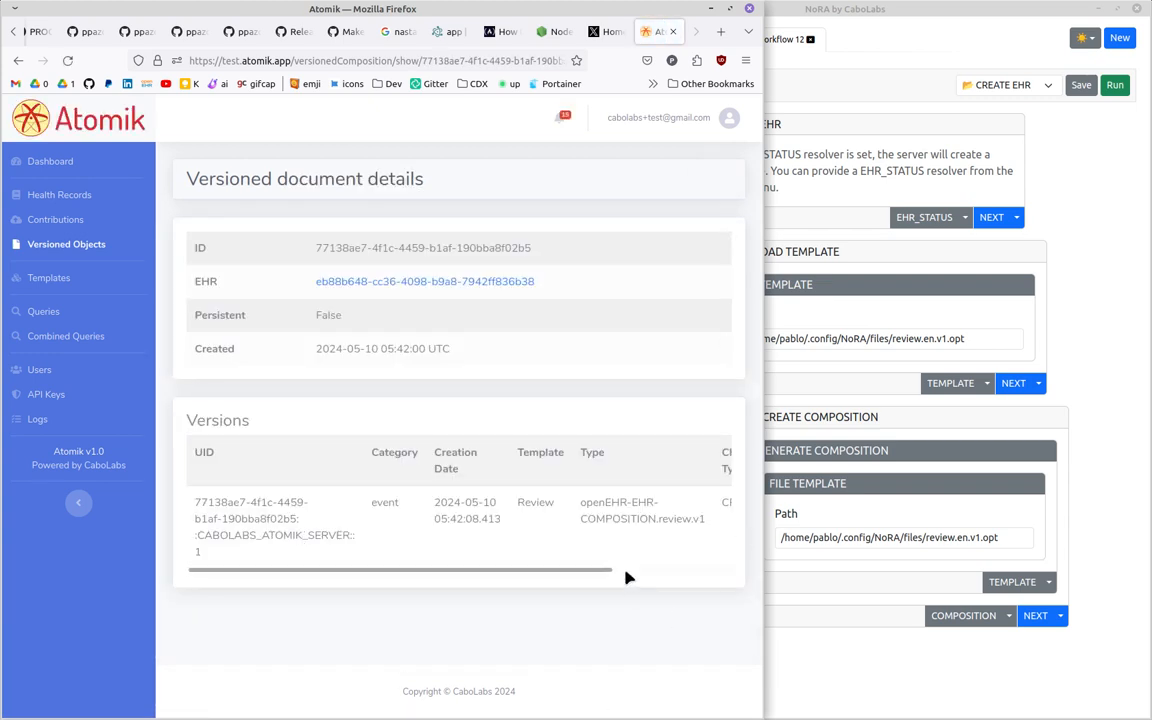
{"action": "left_click_drag", "start_coordinate": [609, 571], "coordinate": [364, 617]}
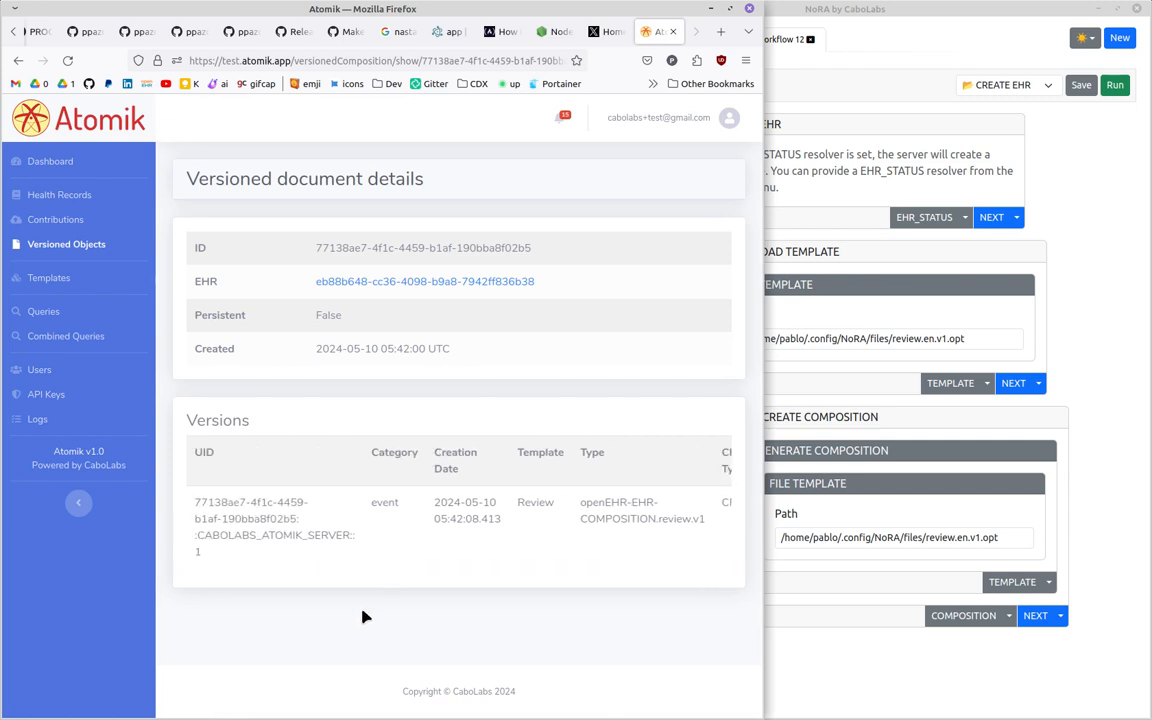
Step: Switch to NoRA and review the CREATE COMPOSITION action and the actions that can follow UPLOAD TEMPLATE
{"action": "left_click", "coordinate": [1078, 370]}
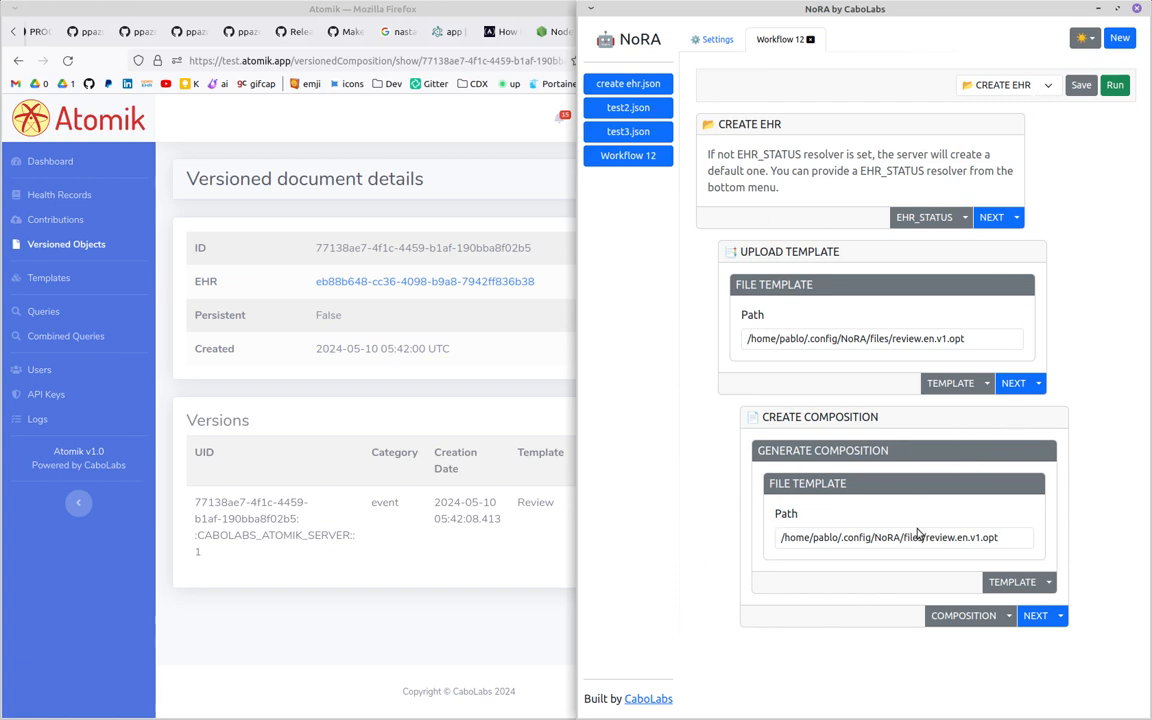
{"action": "double_click", "coordinate": [850, 418]}
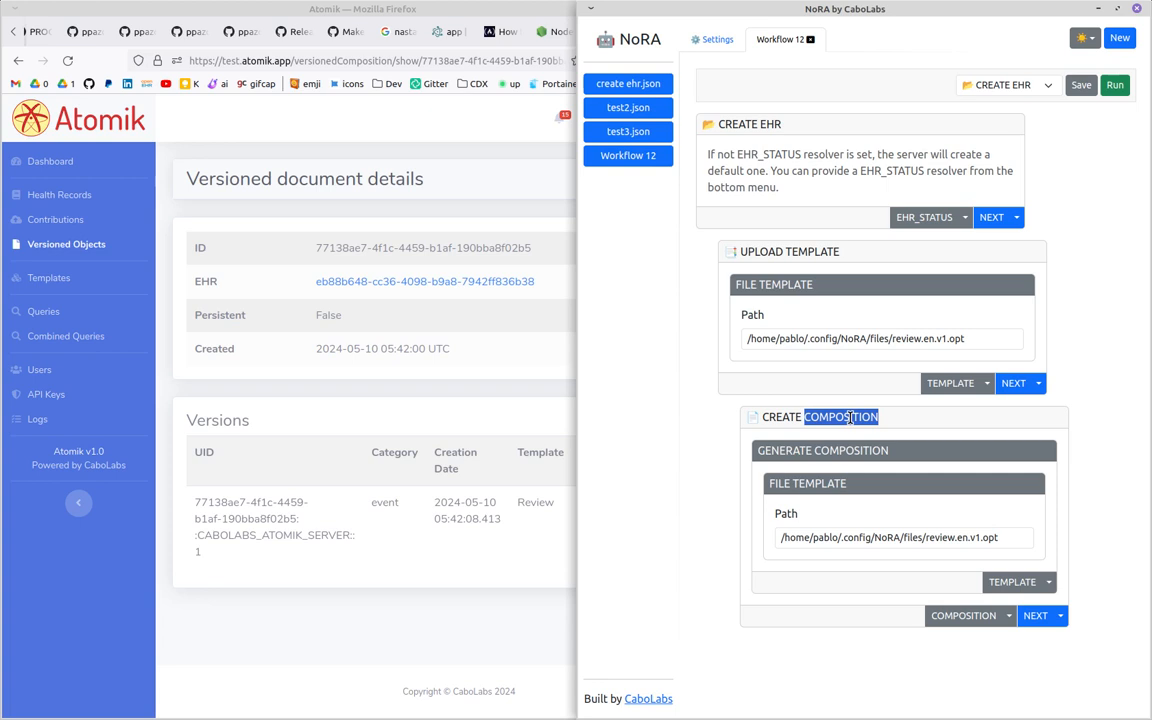
{"action": "left_click", "coordinate": [1038, 384]}
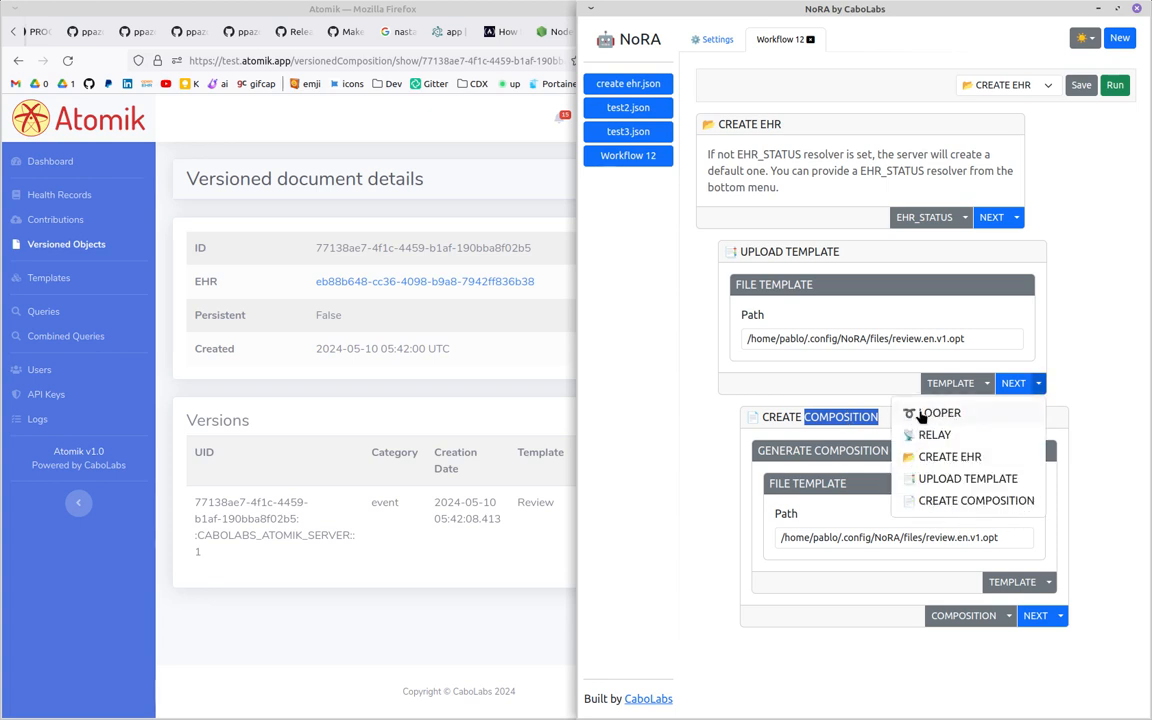
{"action": "left_click", "coordinate": [810, 667]}
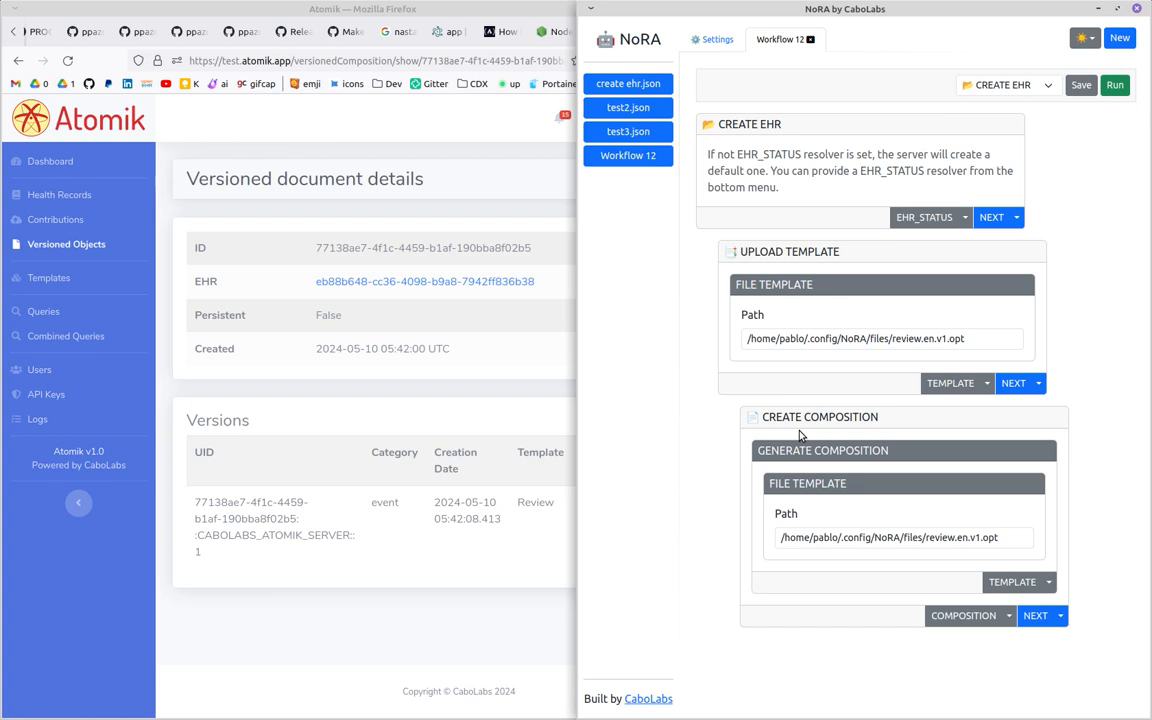
Step: Switch back to Atomik and open the list of queries, adjusting the browser window's width to show the full table
{"action": "left_click", "coordinate": [532, 625]}
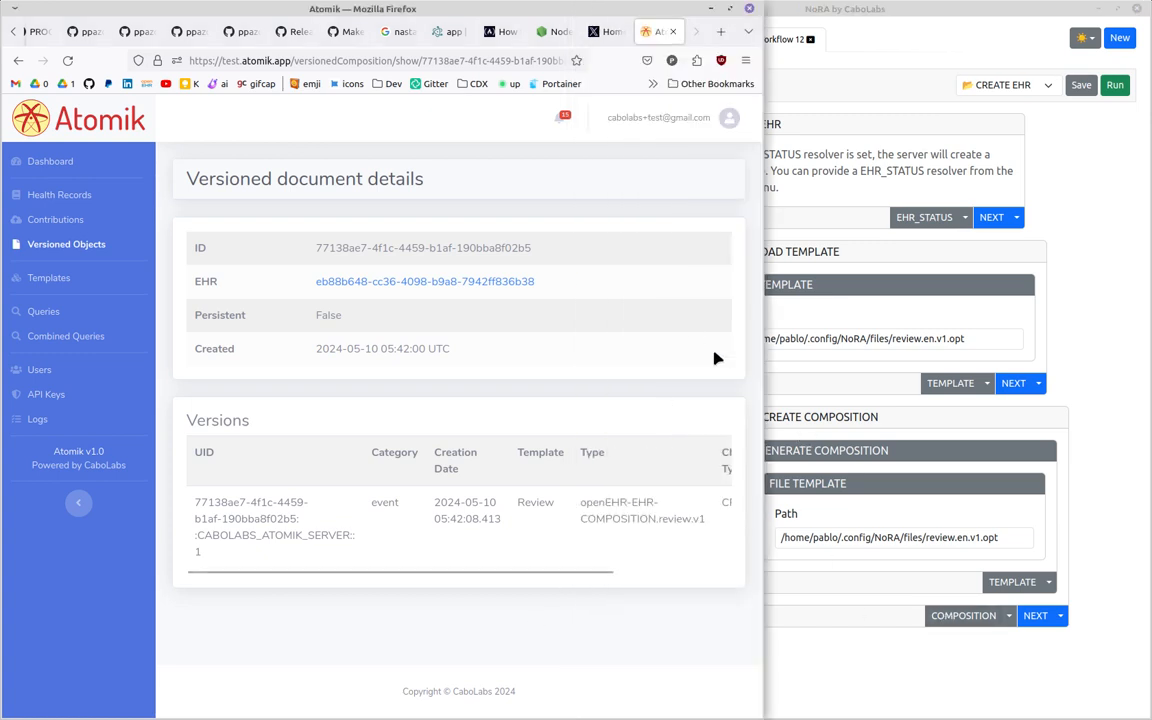
{"action": "left_click_drag", "start_coordinate": [730, 354], "coordinate": [540, 364]}
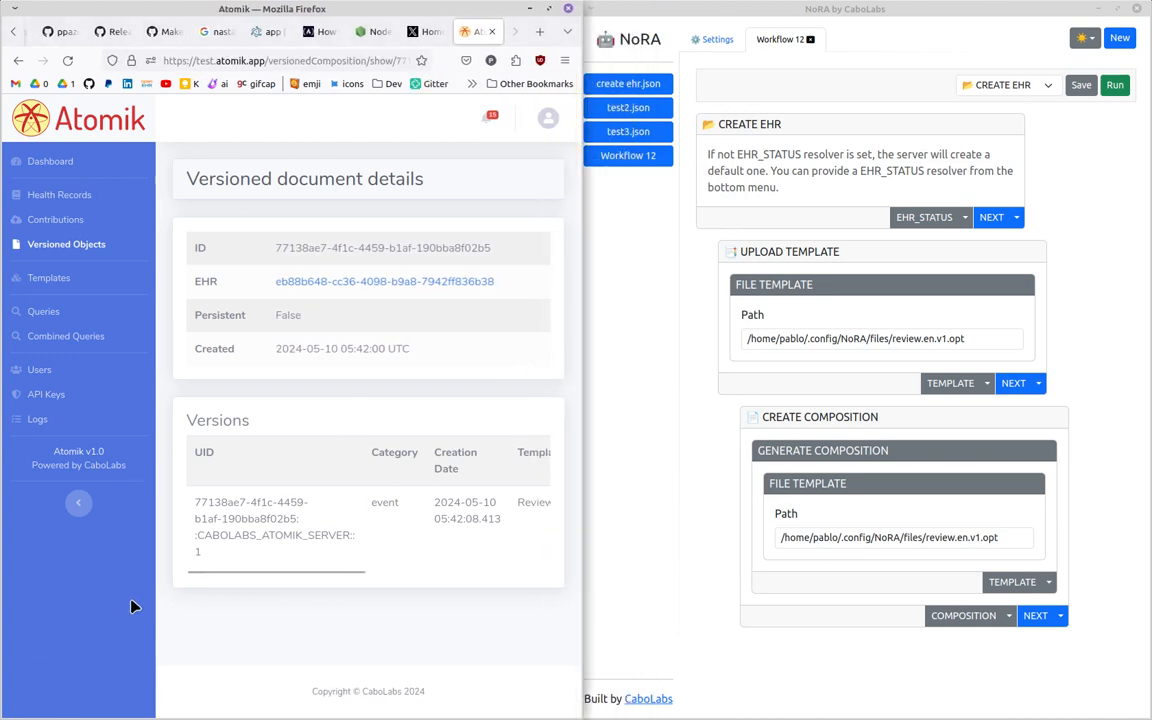
{"action": "left_click", "coordinate": [43, 314]}
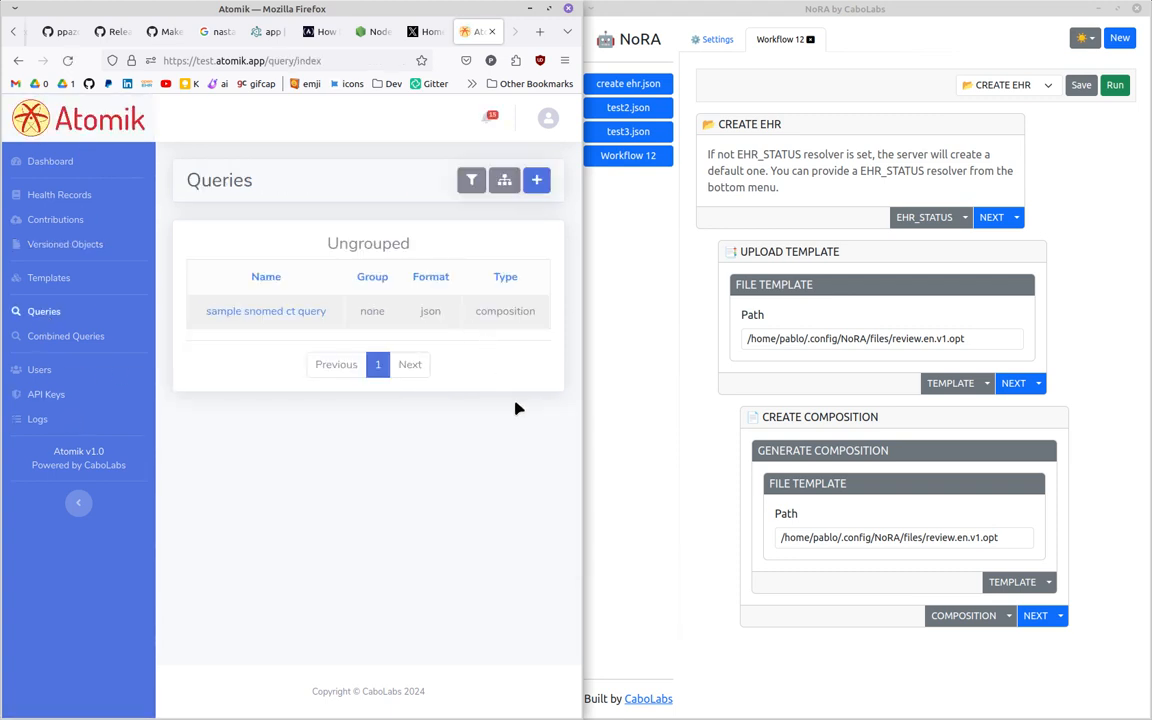
{"action": "left_click_drag", "start_coordinate": [537, 400], "coordinate": [700, 398]}
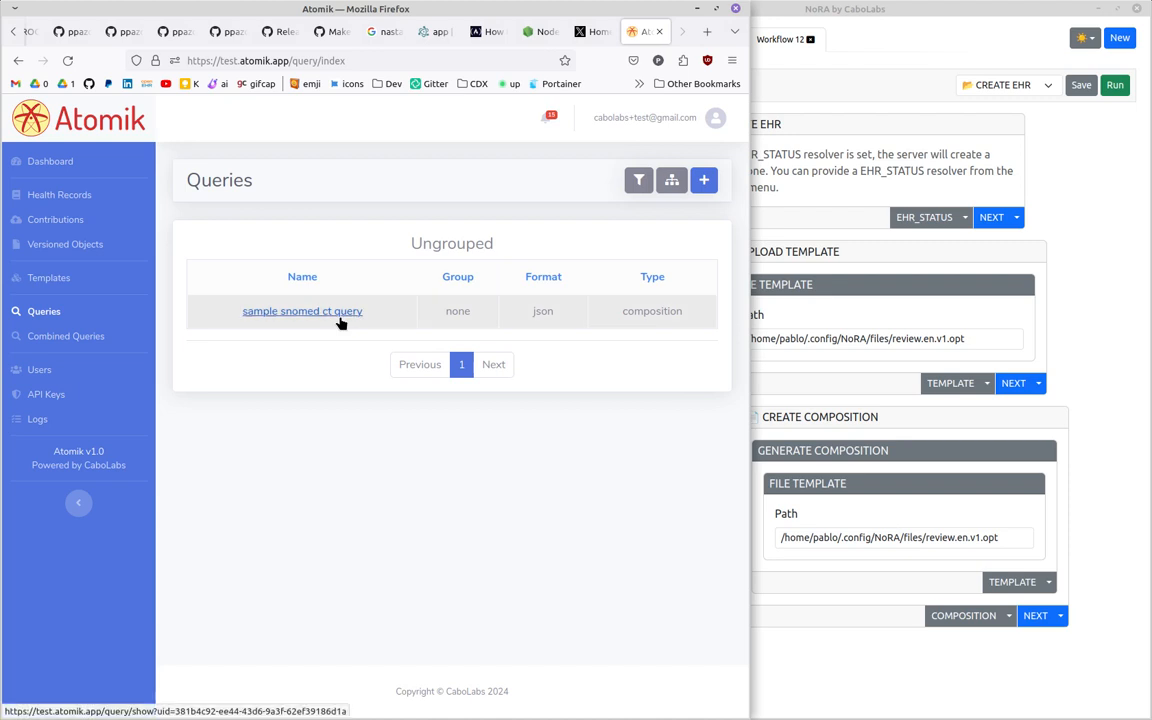
Step: Start a new query in the query builder and set its type to composition
{"action": "left_click", "coordinate": [705, 184]}
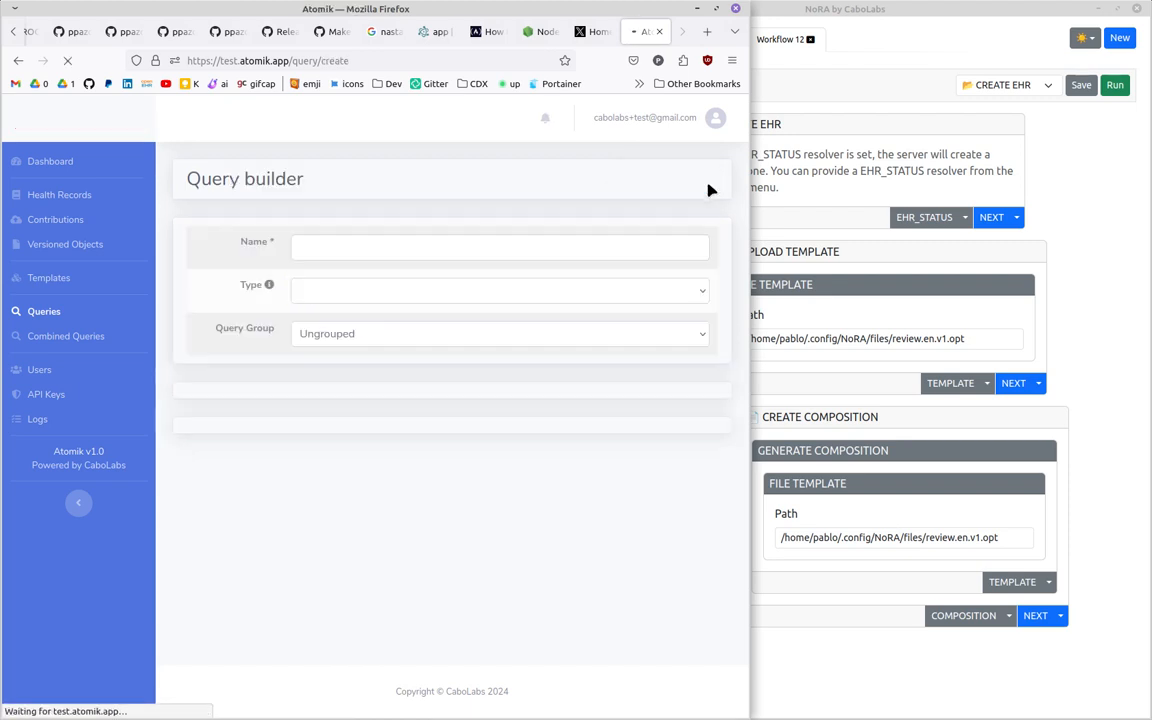
{"action": "left_click", "coordinate": [369, 300]}
{"action": "left_click", "coordinate": [360, 338]}
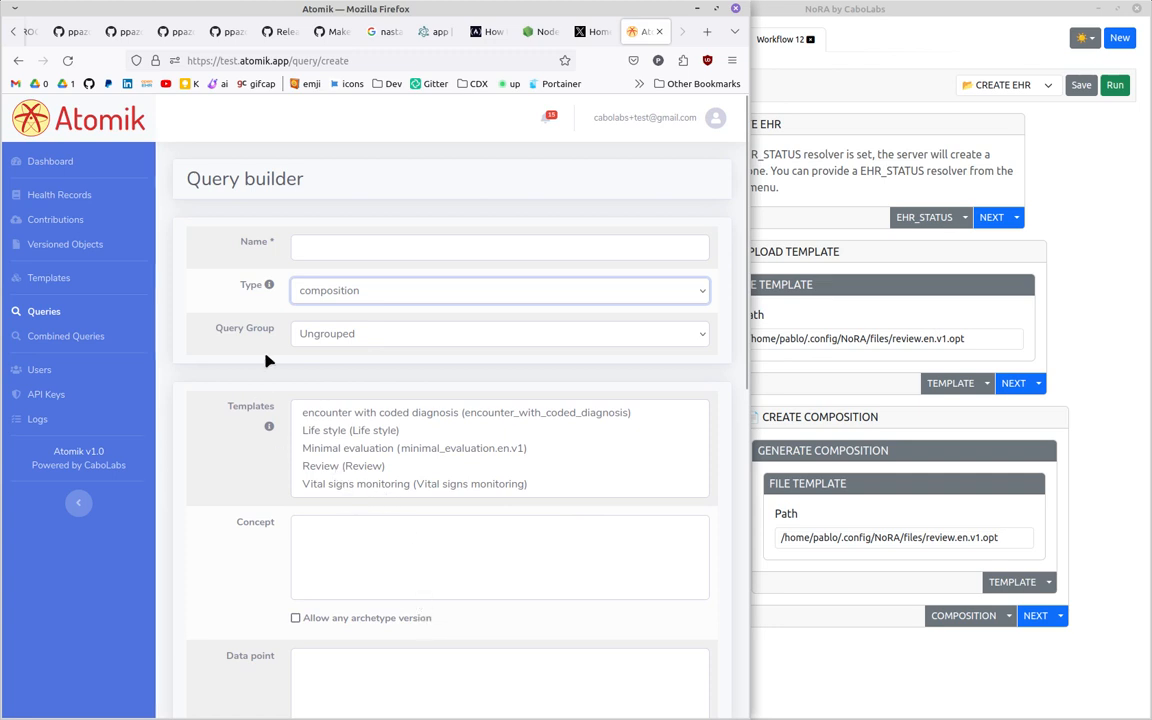
Step: Base the query on the Review template's Glasgow coma scale concept and its Best eye response (E).value data point
{"action": "scroll", "coordinate": [252, 560], "scroll_direction": "down", "scroll_amount": 1}
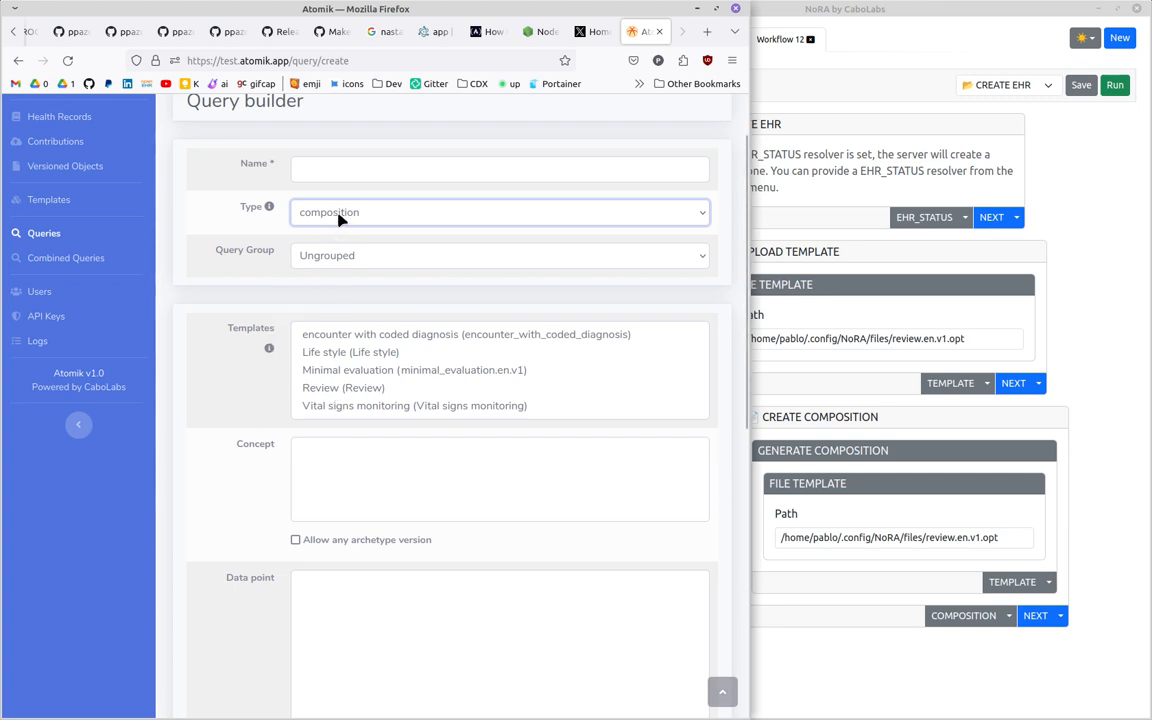
{"action": "left_click", "coordinate": [323, 394]}
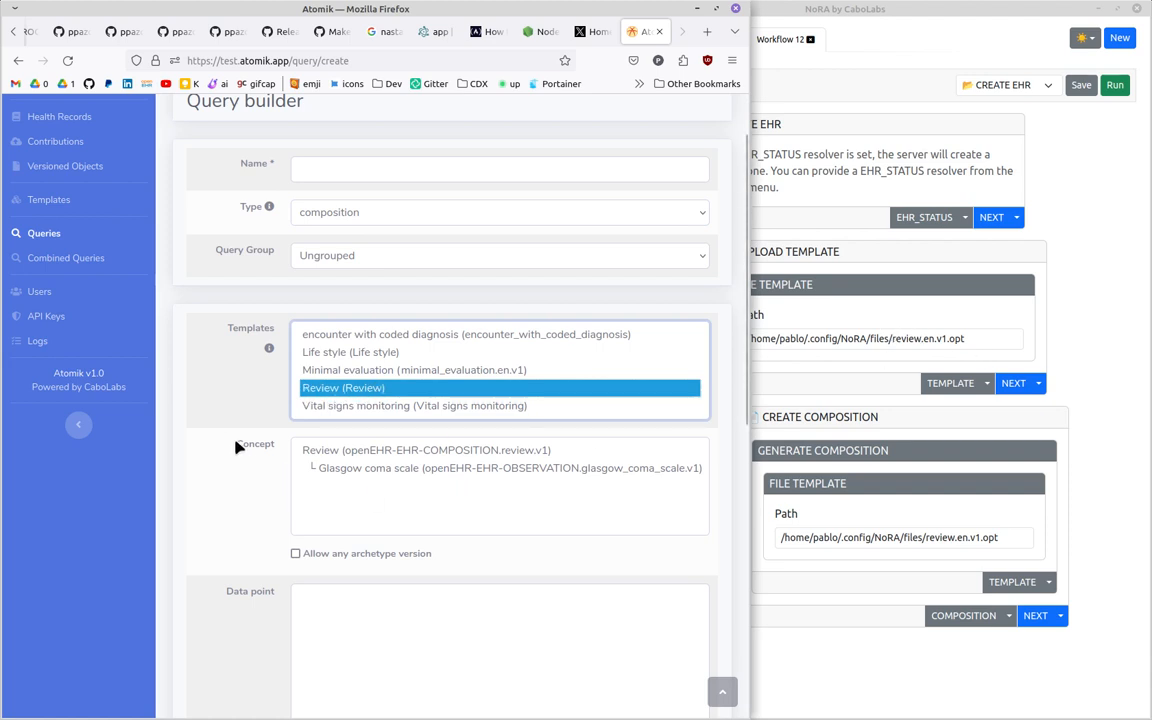
{"action": "scroll", "coordinate": [220, 455], "scroll_direction": "down", "scroll_amount": 2}
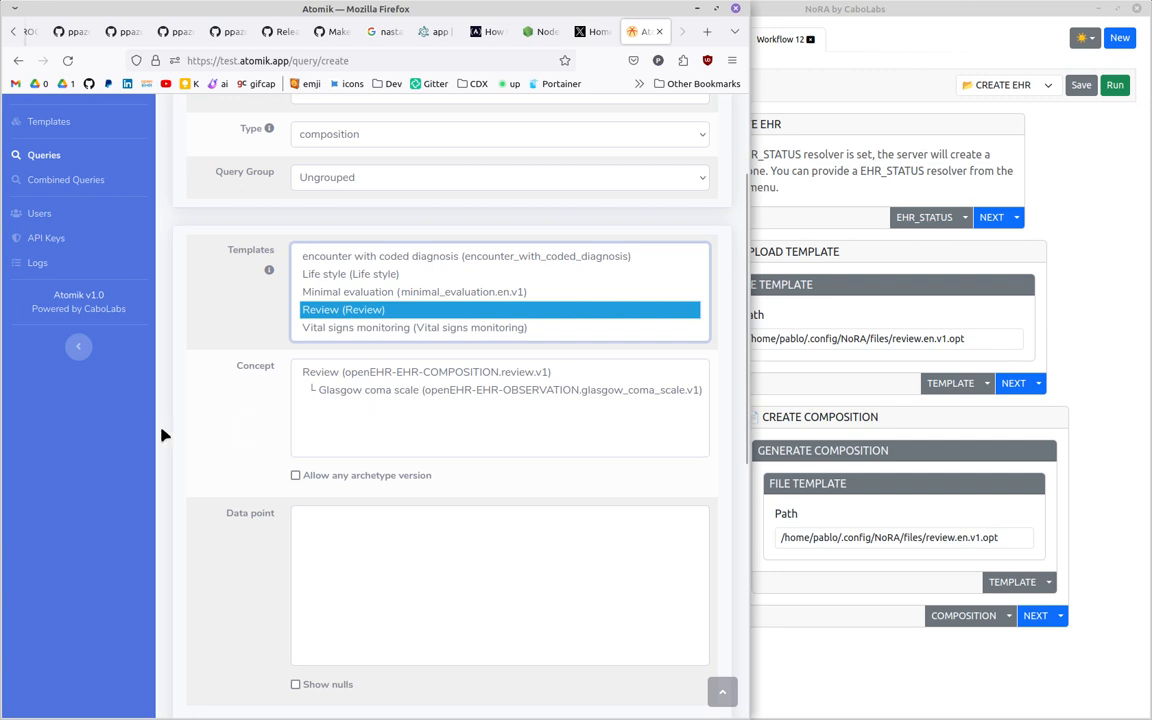
{"action": "left_click", "coordinate": [346, 397]}
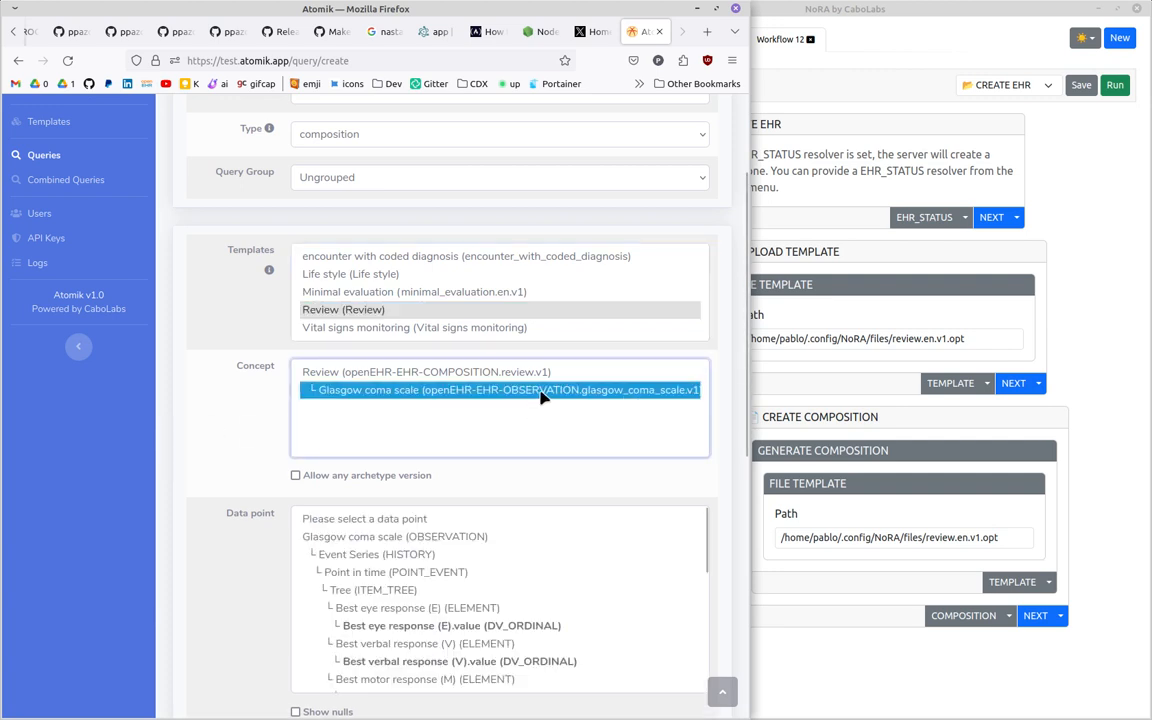
{"action": "scroll", "coordinate": [296, 447], "scroll_direction": "down", "scroll_amount": 5}
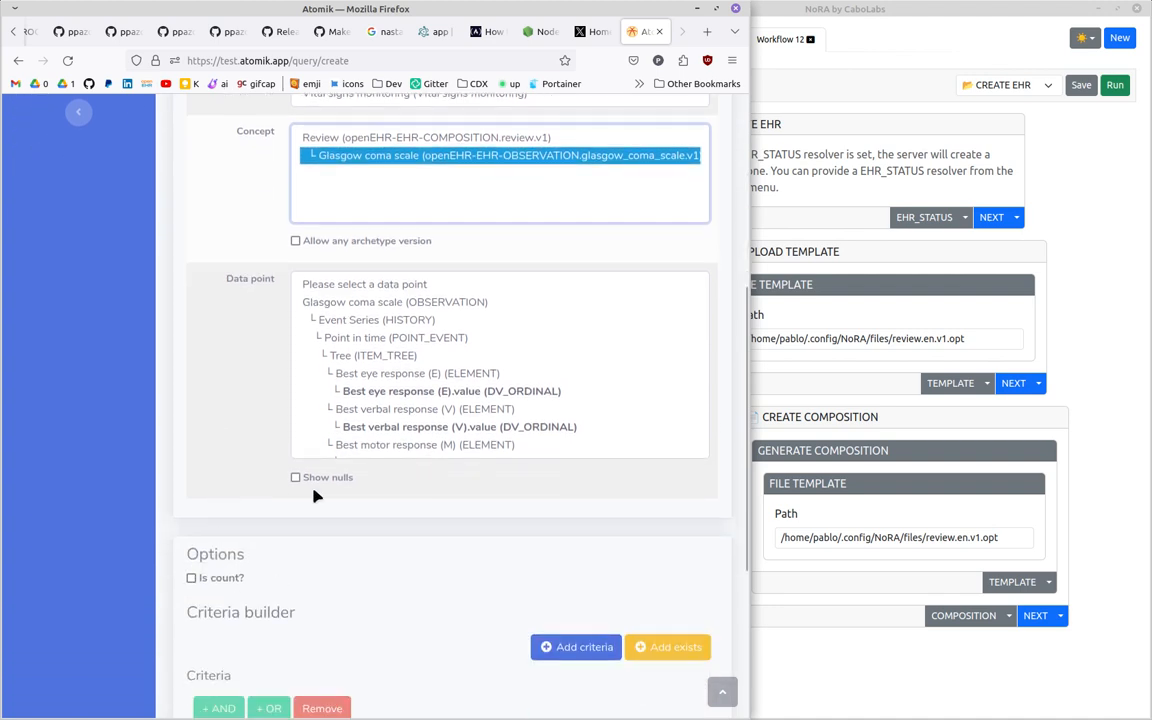
{"action": "left_click", "coordinate": [373, 392]}
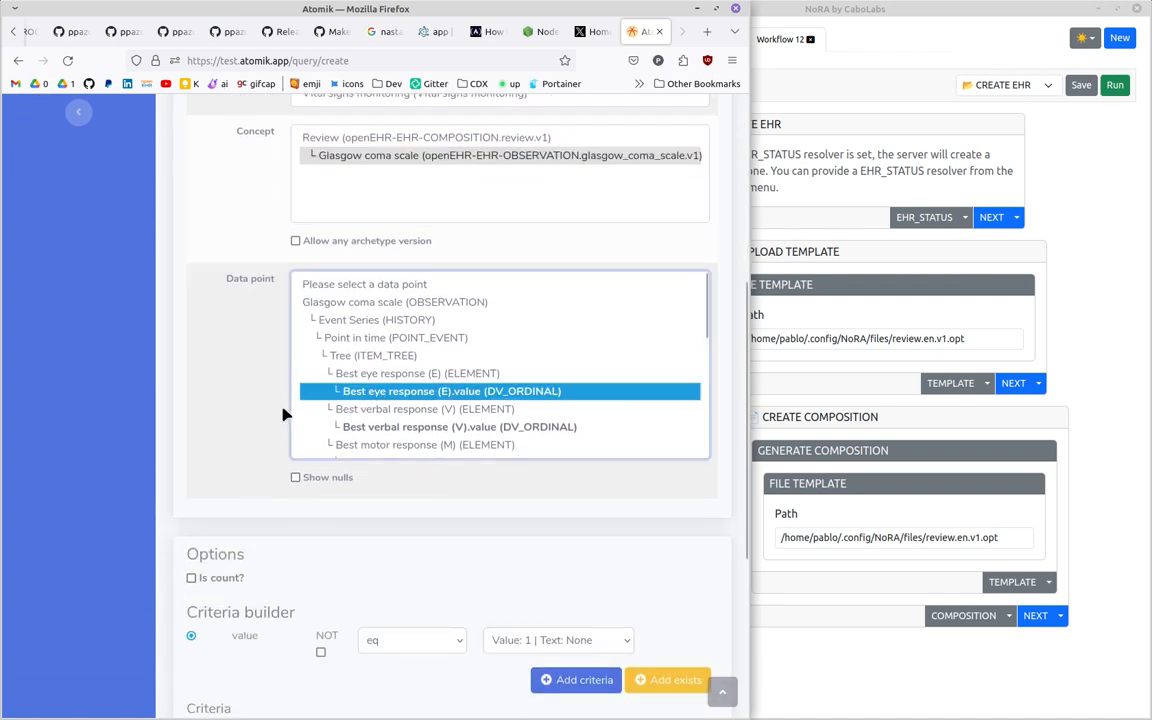
Step: Add a criterion requiring Best eye response (E).value to equal value 4, Spontaneous
{"action": "scroll", "coordinate": [283, 414], "scroll_direction": "down", "scroll_amount": 5}
{"action": "scroll", "coordinate": [432, 450], "scroll_direction": "up", "scroll_amount": 3}
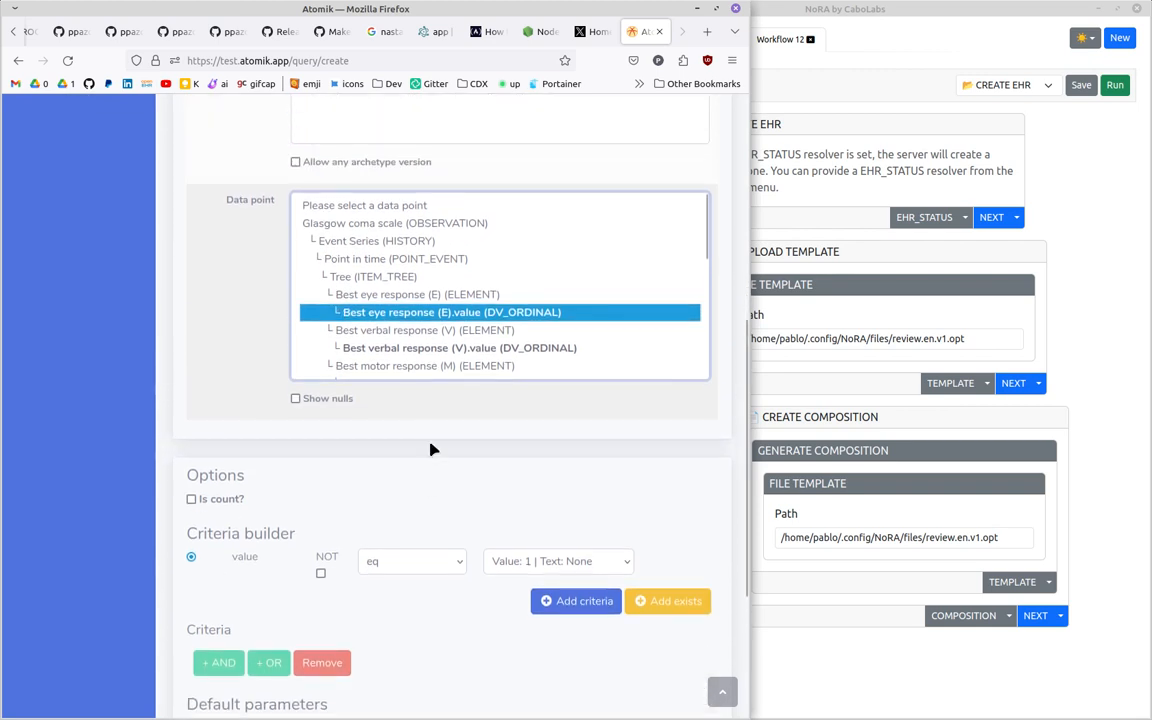
{"action": "scroll", "coordinate": [432, 450], "scroll_direction": "up", "scroll_amount": 2}
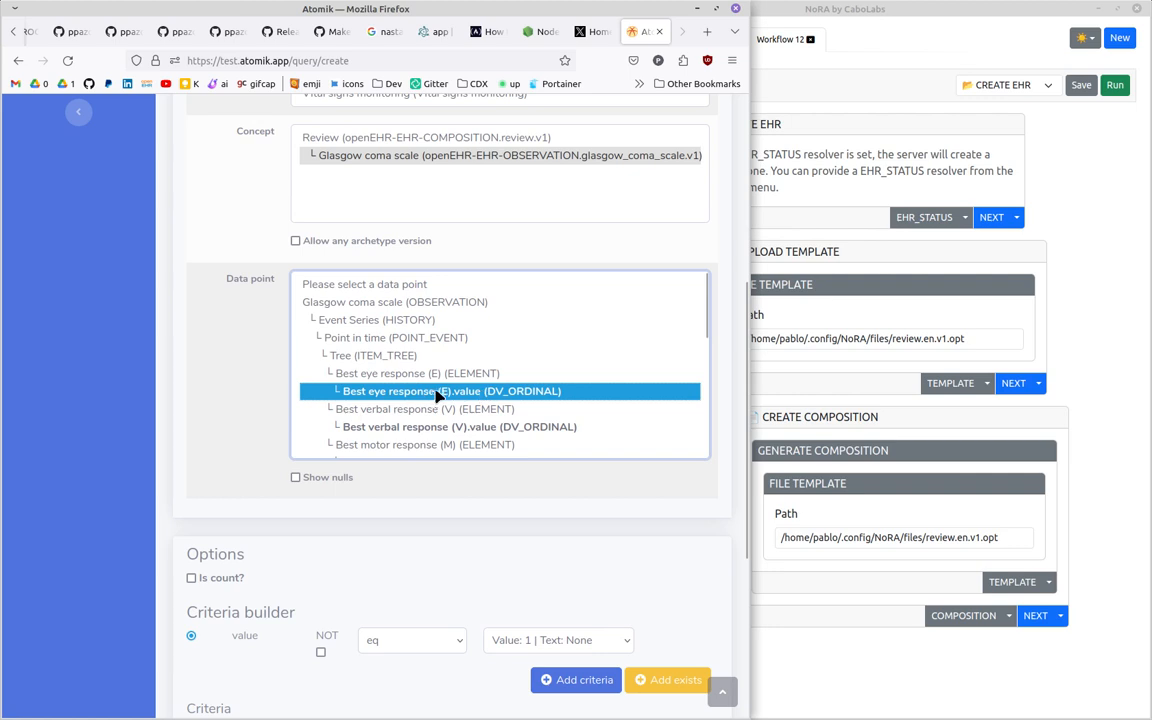
{"action": "scroll", "coordinate": [290, 476], "scroll_direction": "down", "scroll_amount": 3}
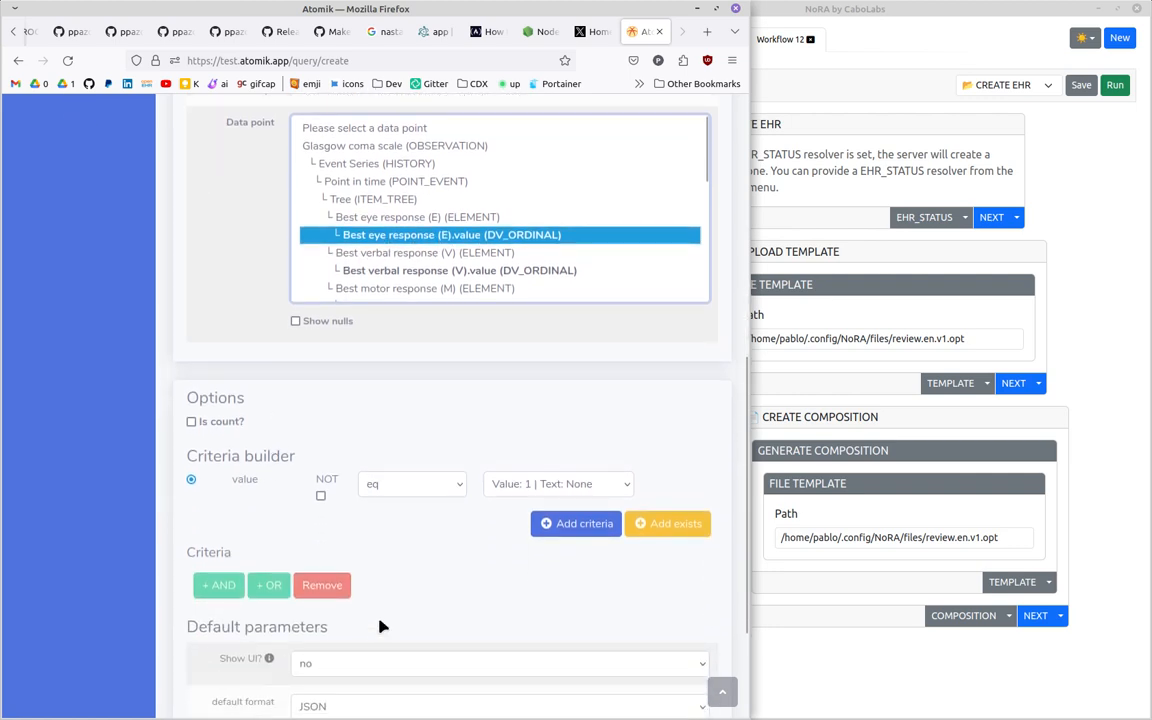
{"action": "left_click", "coordinate": [624, 486]}
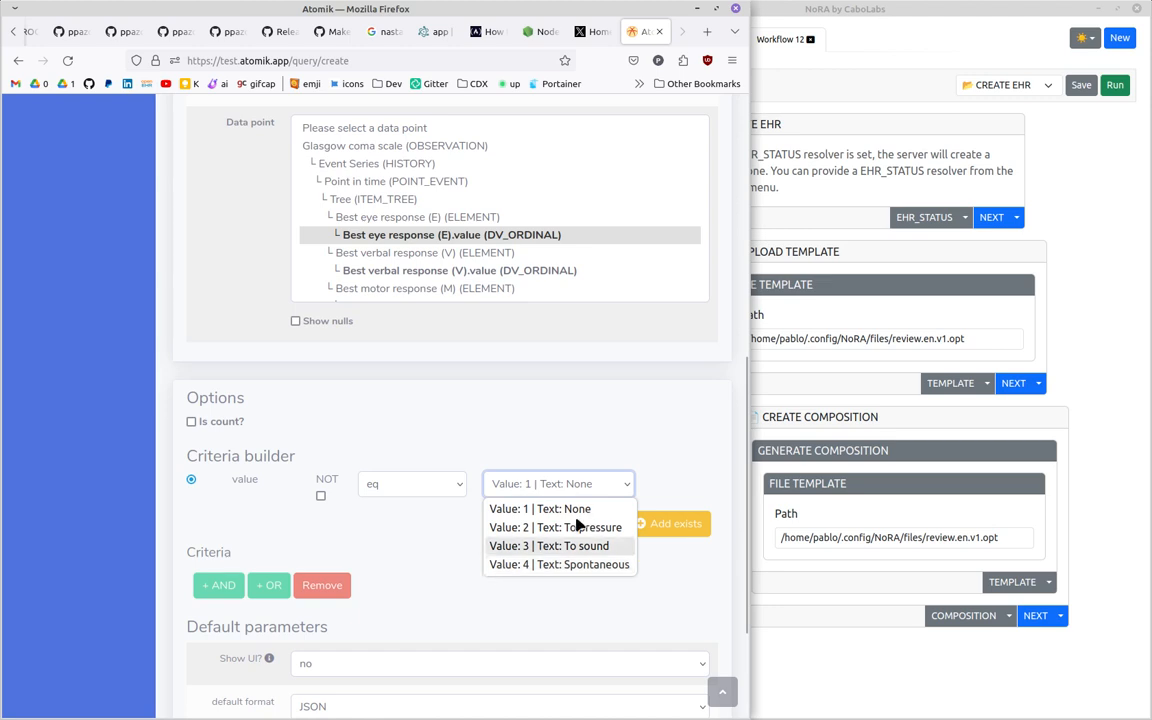
{"action": "left_click", "coordinate": [541, 566]}
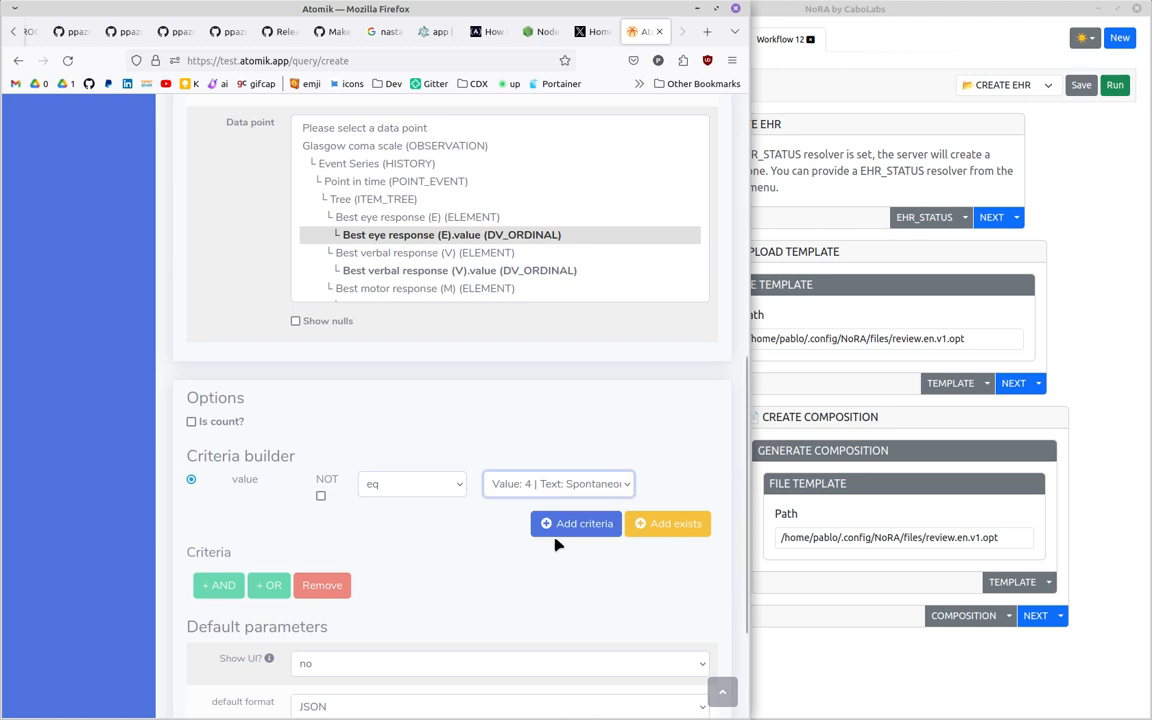
{"action": "left_click", "coordinate": [557, 532]}
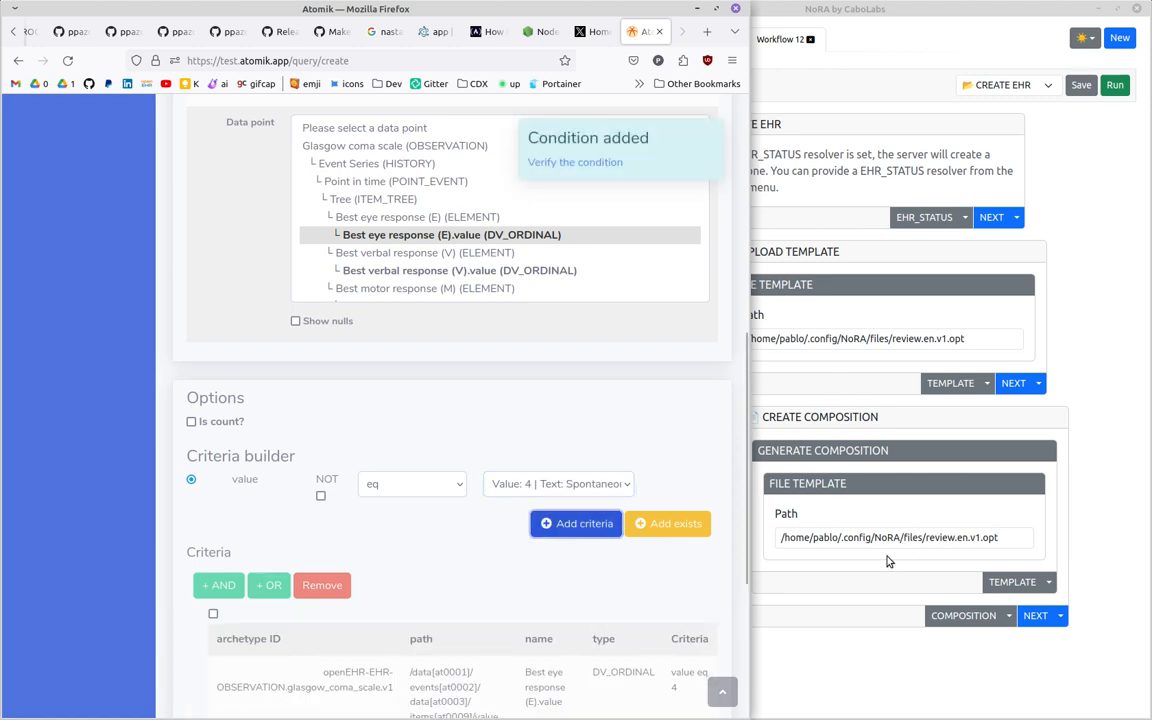
Step: Test the query by executing it without EHR or date filters and check the results
{"action": "scroll", "coordinate": [455, 599], "scroll_direction": "down", "scroll_amount": 4}
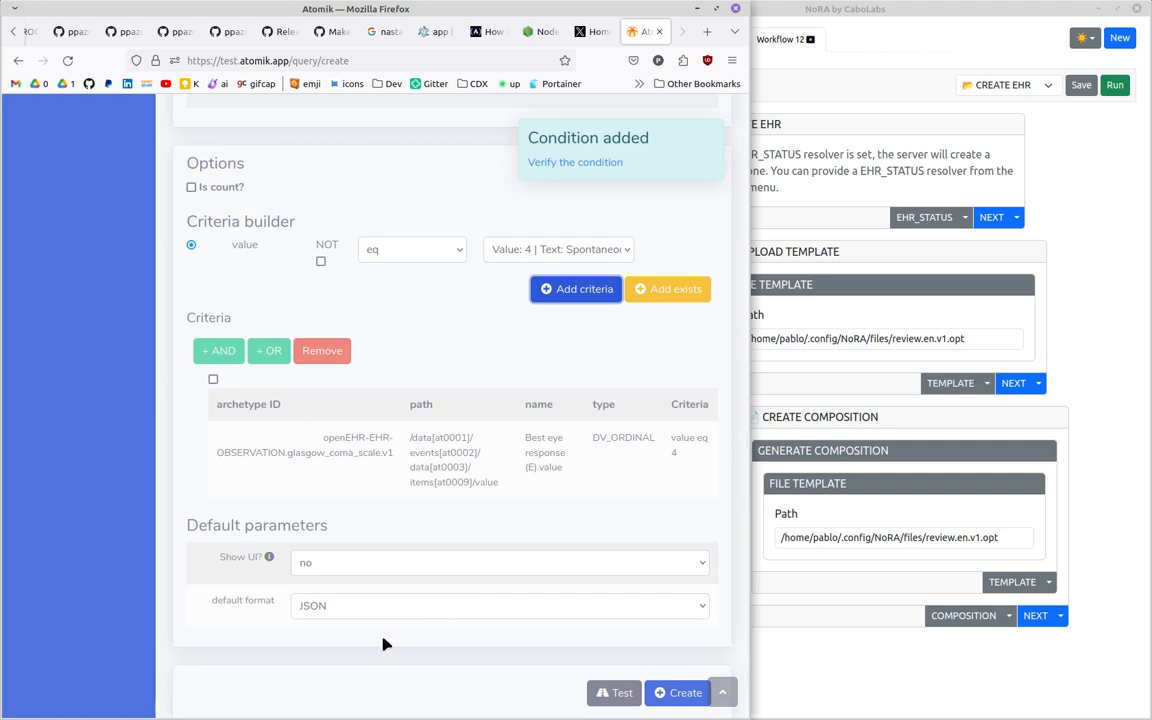
{"action": "scroll", "coordinate": [399, 638], "scroll_direction": "down", "scroll_amount": 1}
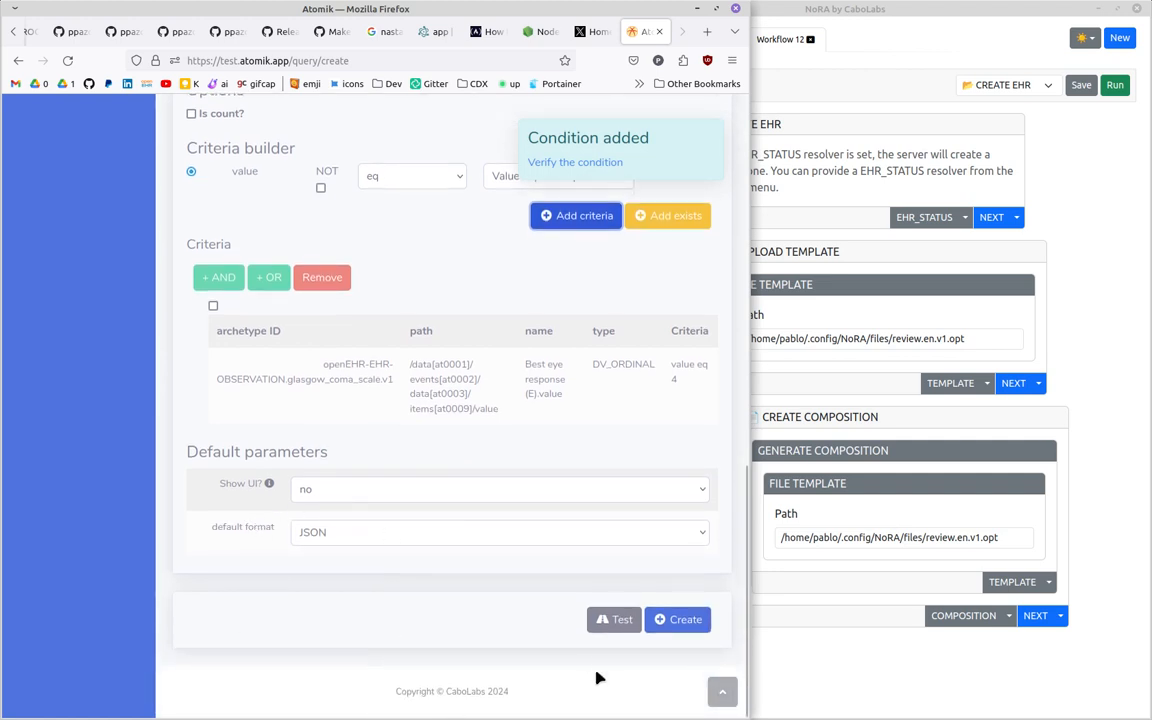
{"action": "left_click", "coordinate": [612, 622]}
{"action": "scroll", "coordinate": [538, 627], "scroll_direction": "down", "scroll_amount": 7}
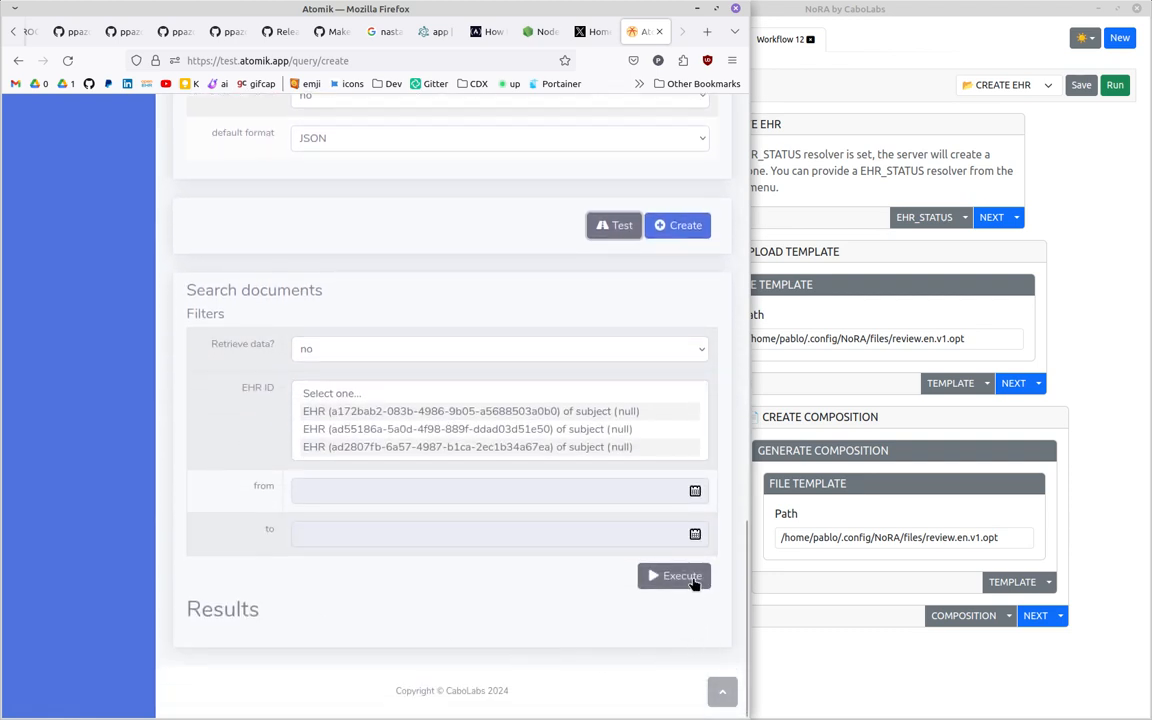
{"action": "left_click", "coordinate": [690, 579]}
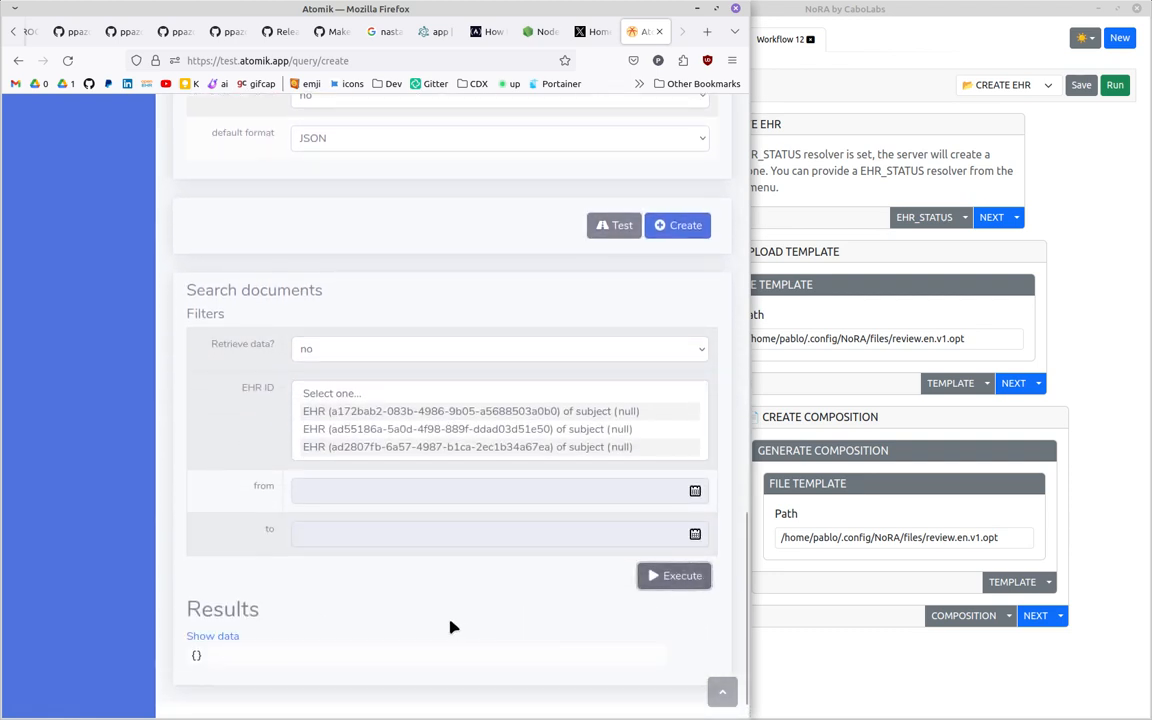
{"action": "scroll", "coordinate": [142, 619], "scroll_direction": "down", "scroll_amount": 1}
Step: Add a second criterion requiring Best eye response (E).value to equal value 1, None
{"action": "scroll", "coordinate": [398, 625], "scroll_direction": "up", "scroll_amount": 10}
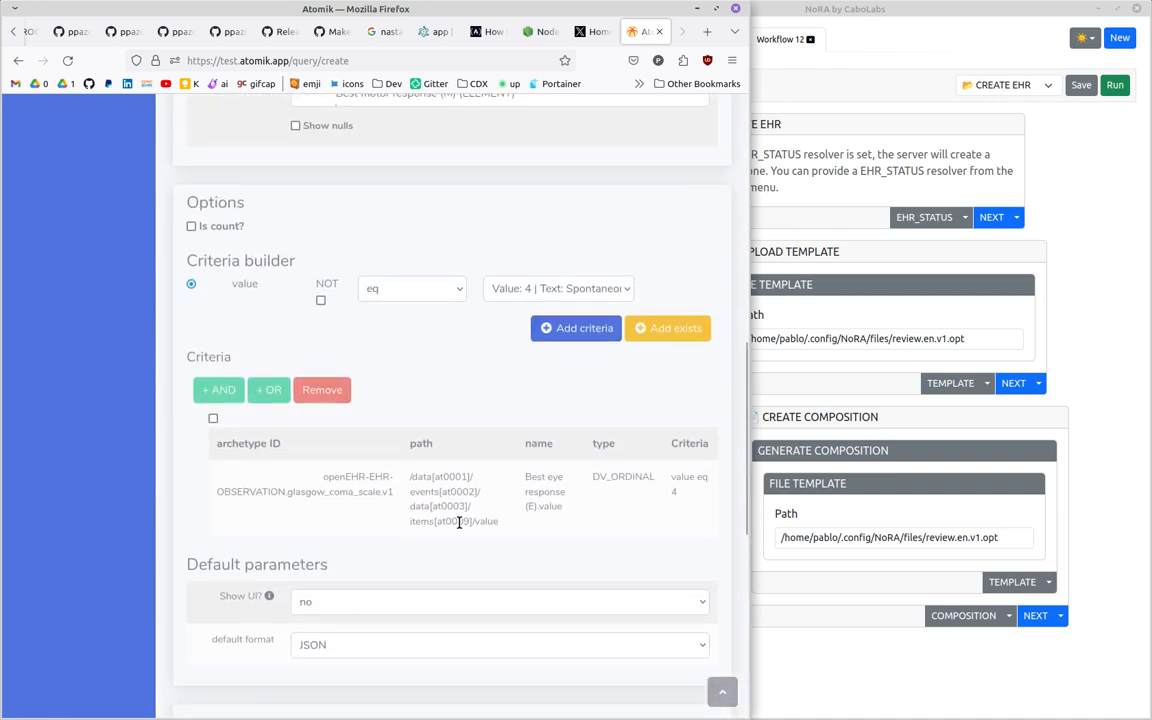
{"action": "left_click", "coordinate": [524, 292]}
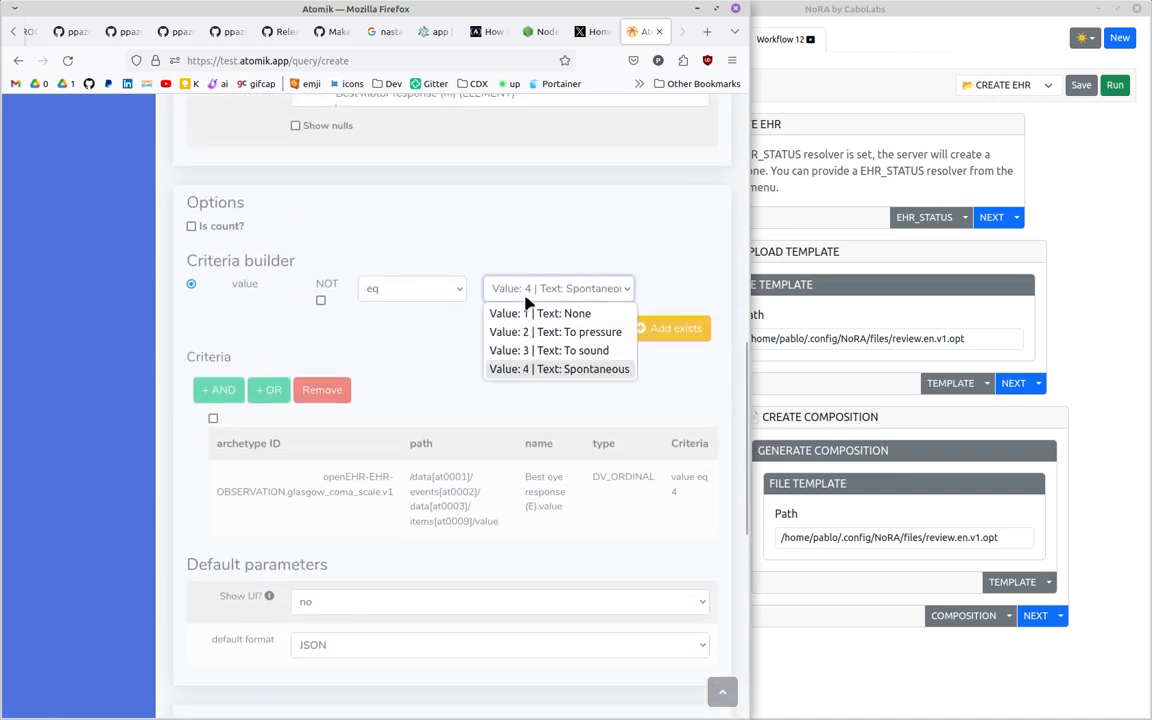
{"action": "left_click", "coordinate": [548, 315]}
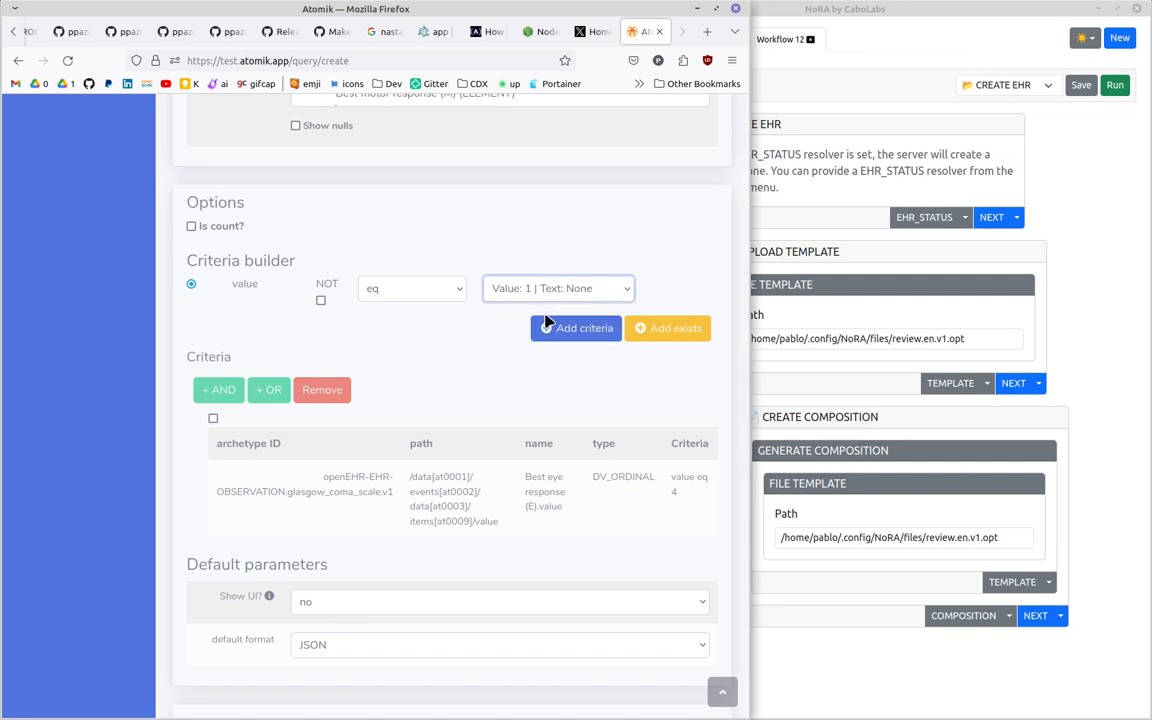
{"action": "left_click", "coordinate": [587, 330]}
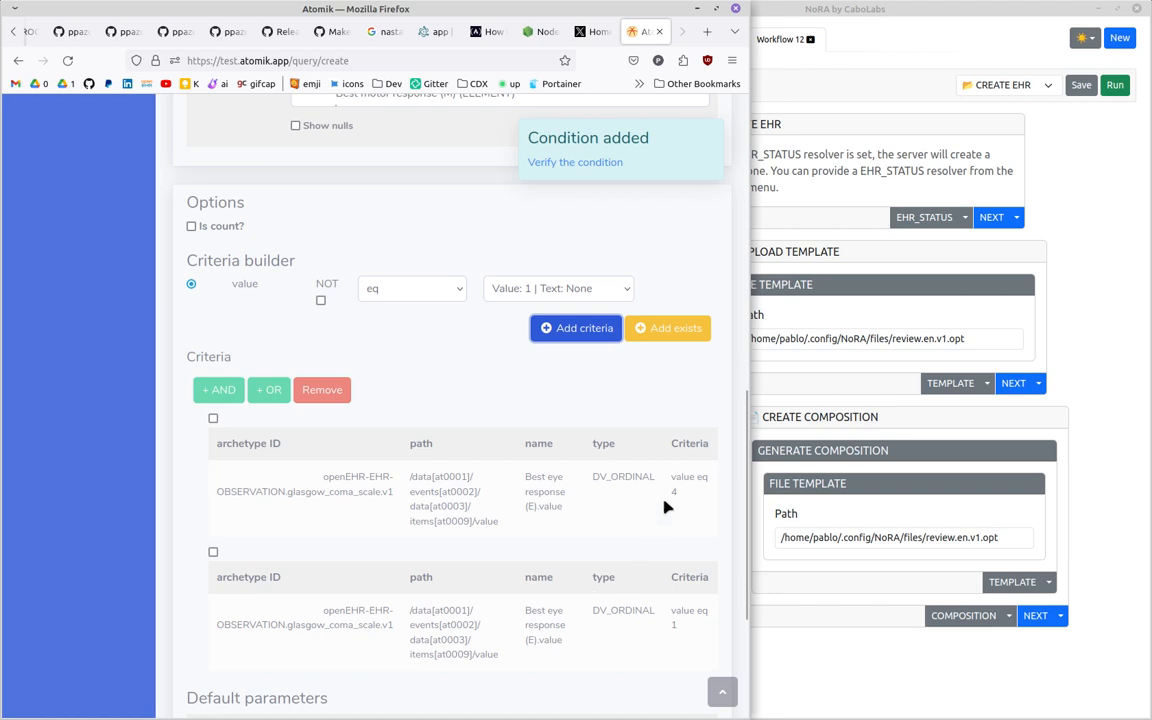
{"action": "left_click", "coordinate": [524, 287]}
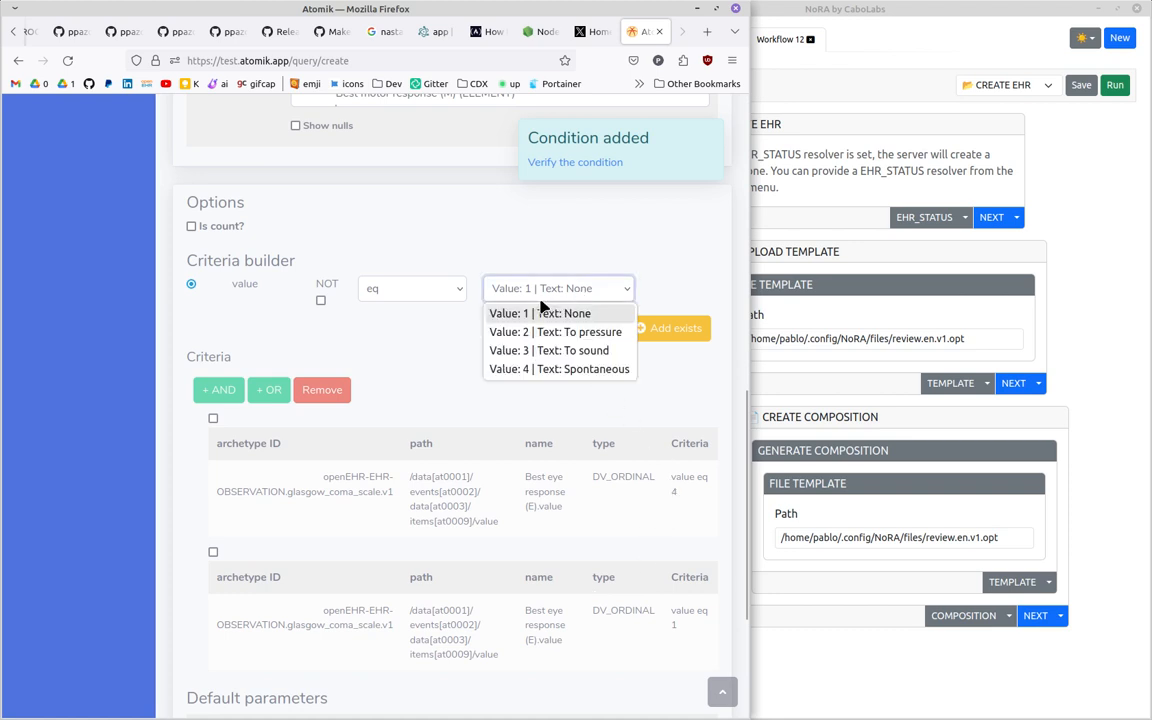
{"action": "left_click", "coordinate": [582, 548]}
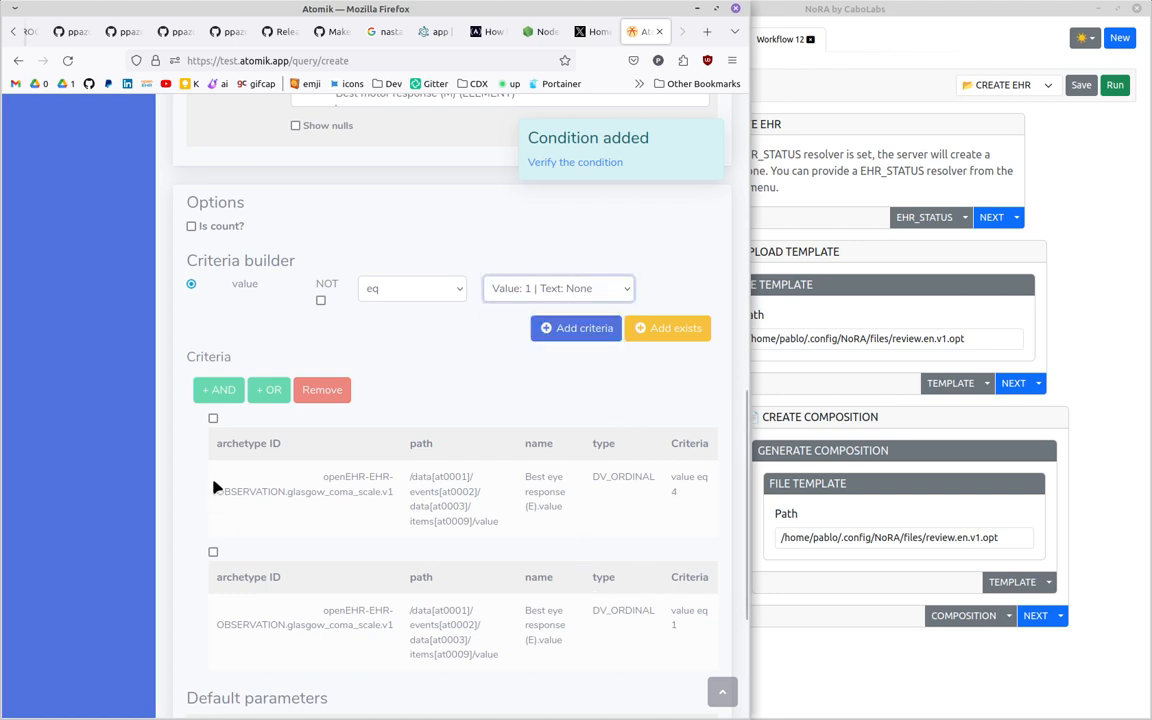
Step: Combine the two Best eye response (E).value criteria with OR and widen the browser window
{"action": "left_click", "coordinate": [213, 419]}
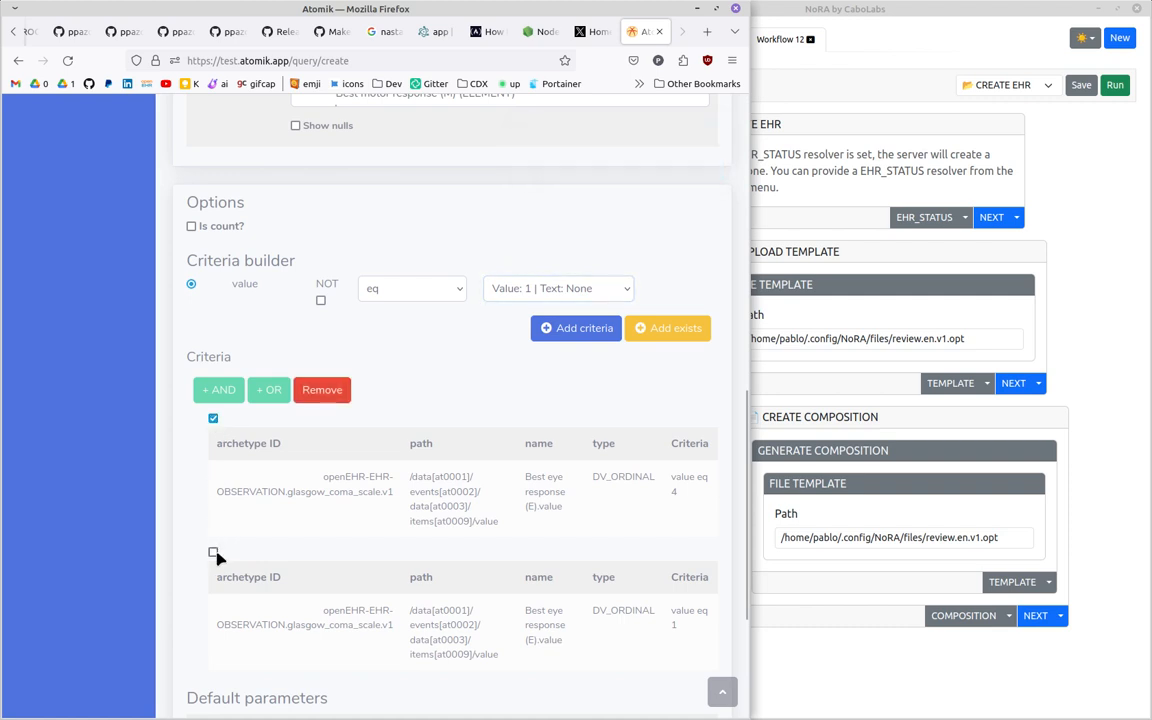
{"action": "left_click", "coordinate": [213, 552]}
{"action": "left_click", "coordinate": [268, 388]}
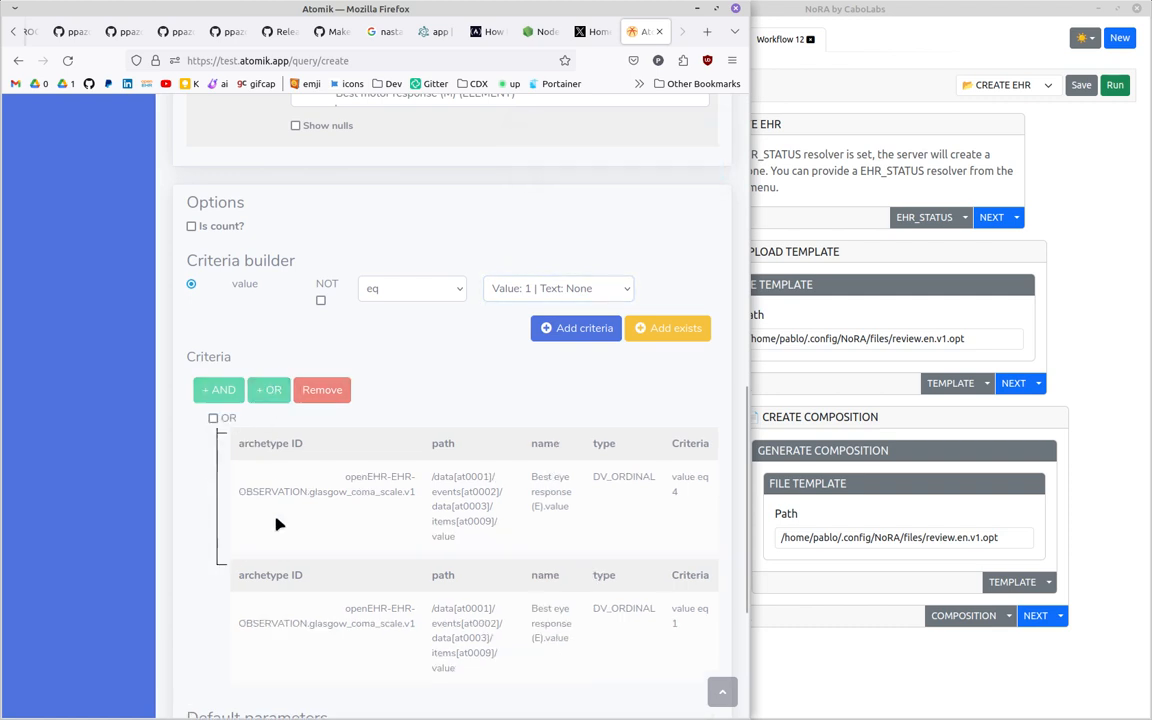
{"action": "scroll", "coordinate": [426, 580], "scroll_direction": "down", "scroll_amount": 3}
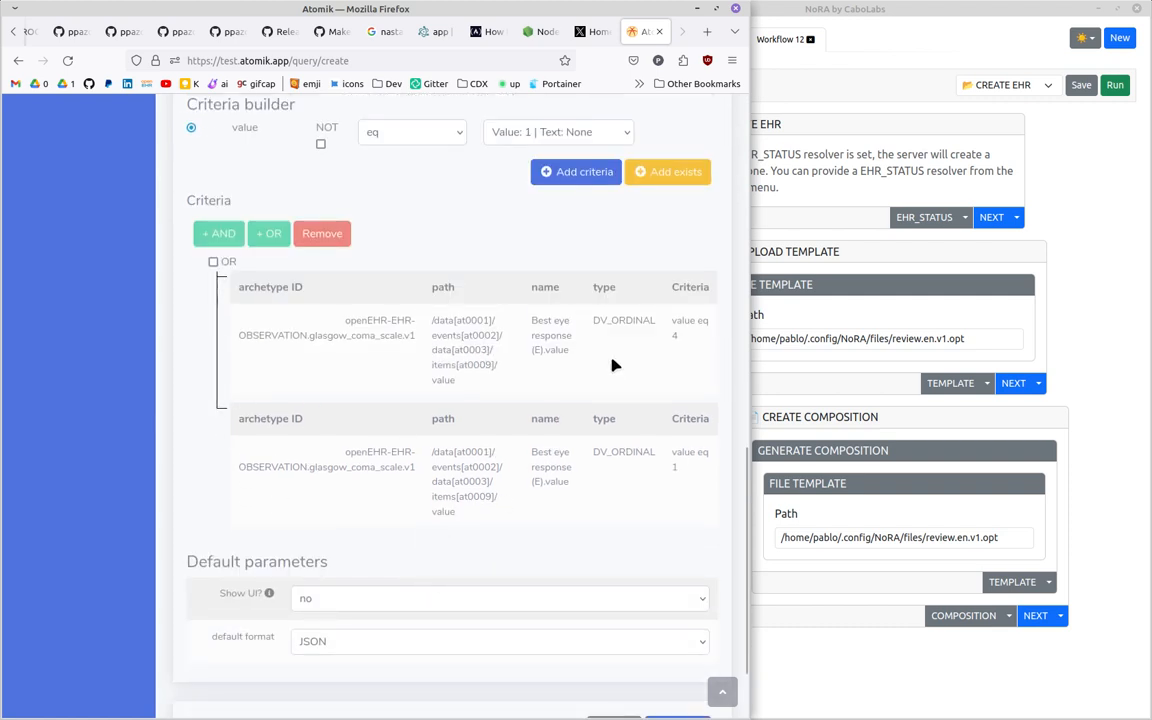
{"action": "left_click_drag", "start_coordinate": [660, 367], "coordinate": [726, 358]}
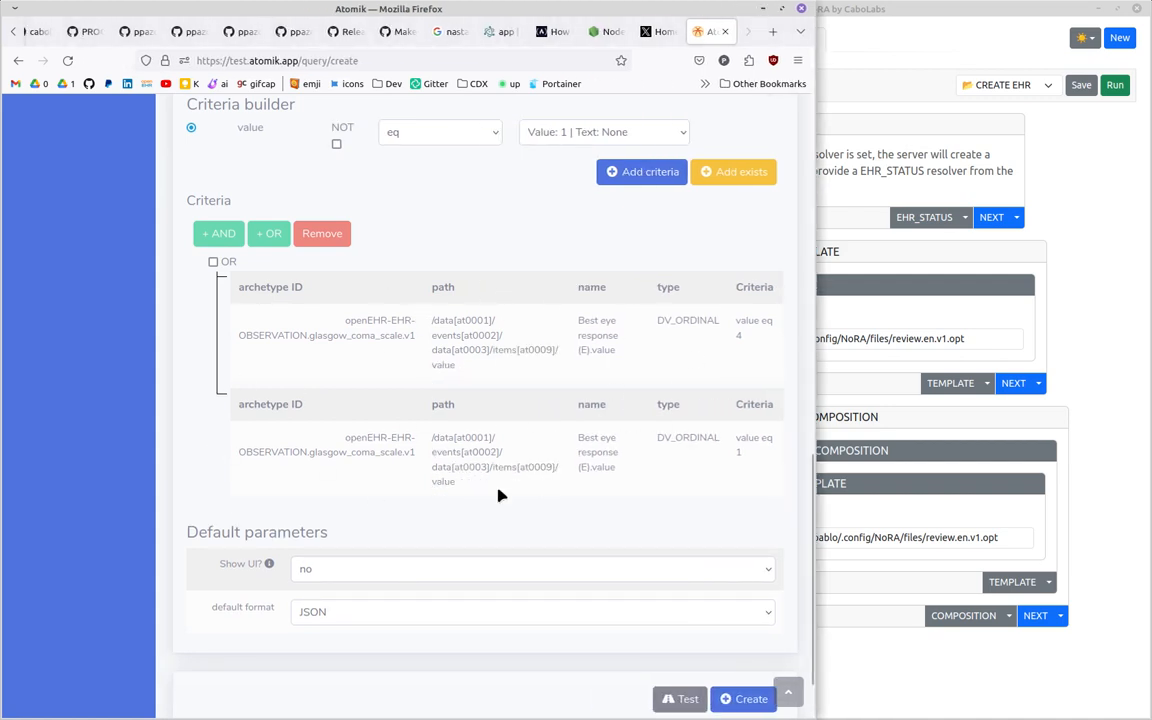
Step: Test the OR query by executing it with data retrieval off and no EHR or date filters
{"action": "scroll", "coordinate": [496, 494], "scroll_direction": "down", "scroll_amount": 2}
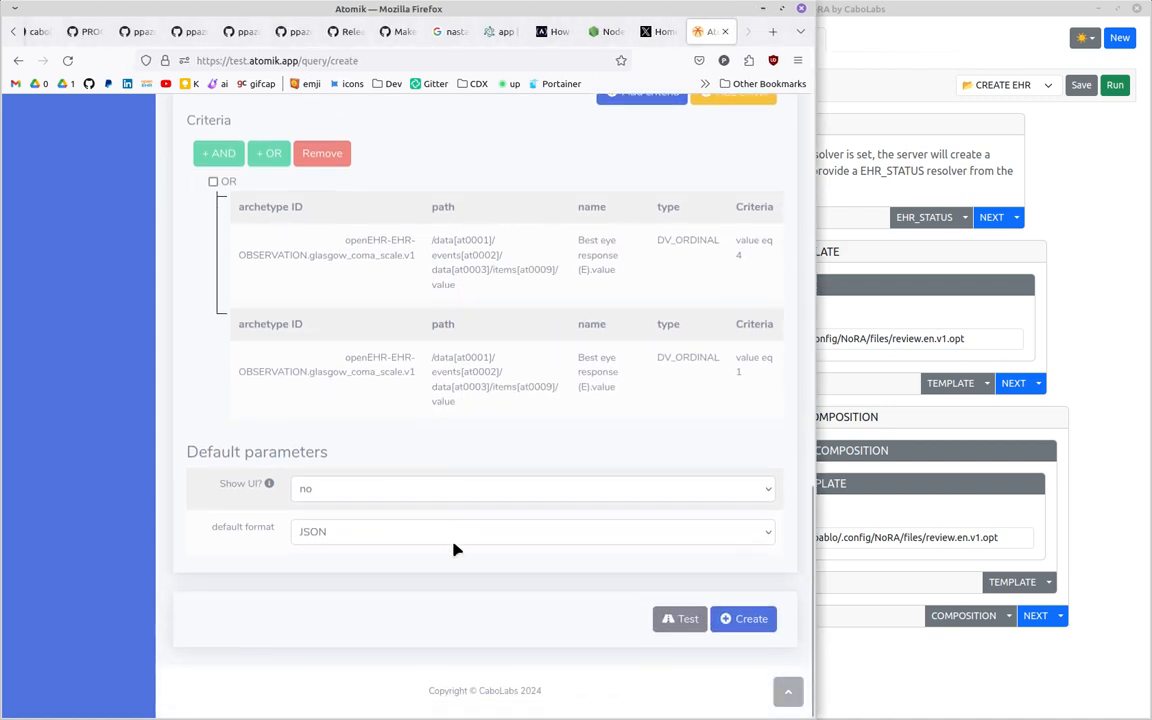
{"action": "left_click", "coordinate": [670, 620]}
{"action": "scroll", "coordinate": [540, 640], "scroll_direction": "down", "scroll_amount": 5}
{"action": "scroll", "coordinate": [518, 661], "scroll_direction": "down", "scroll_amount": 2}
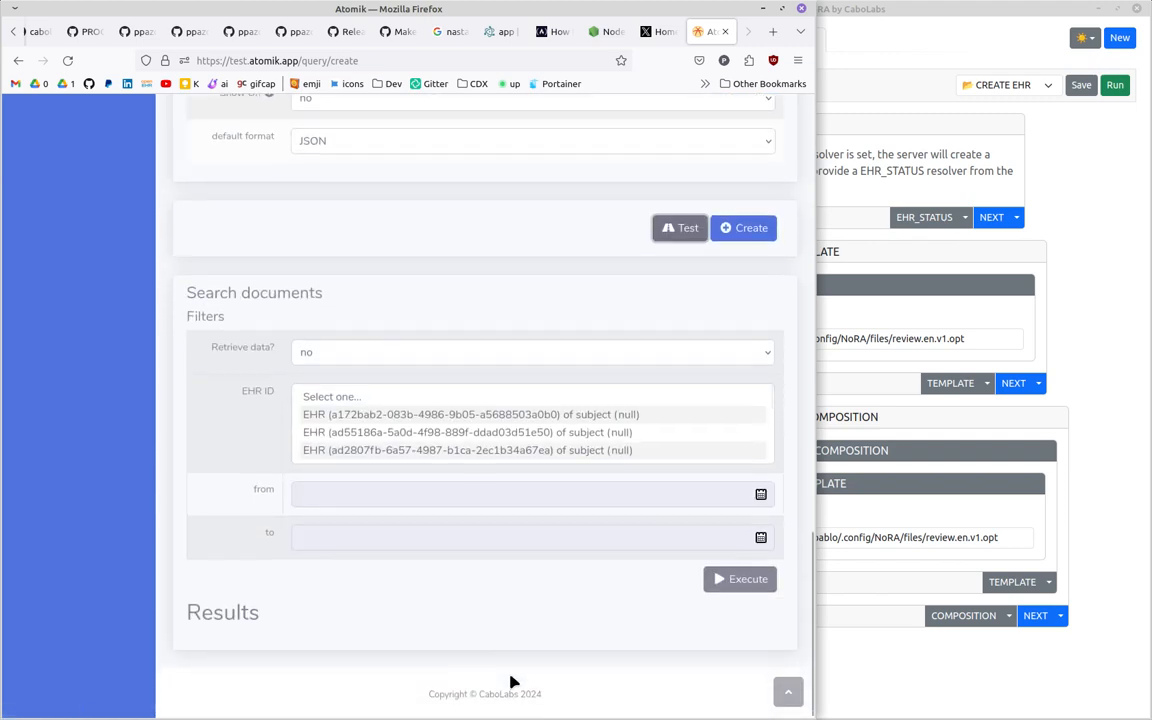
{"action": "left_click", "coordinate": [760, 580]}
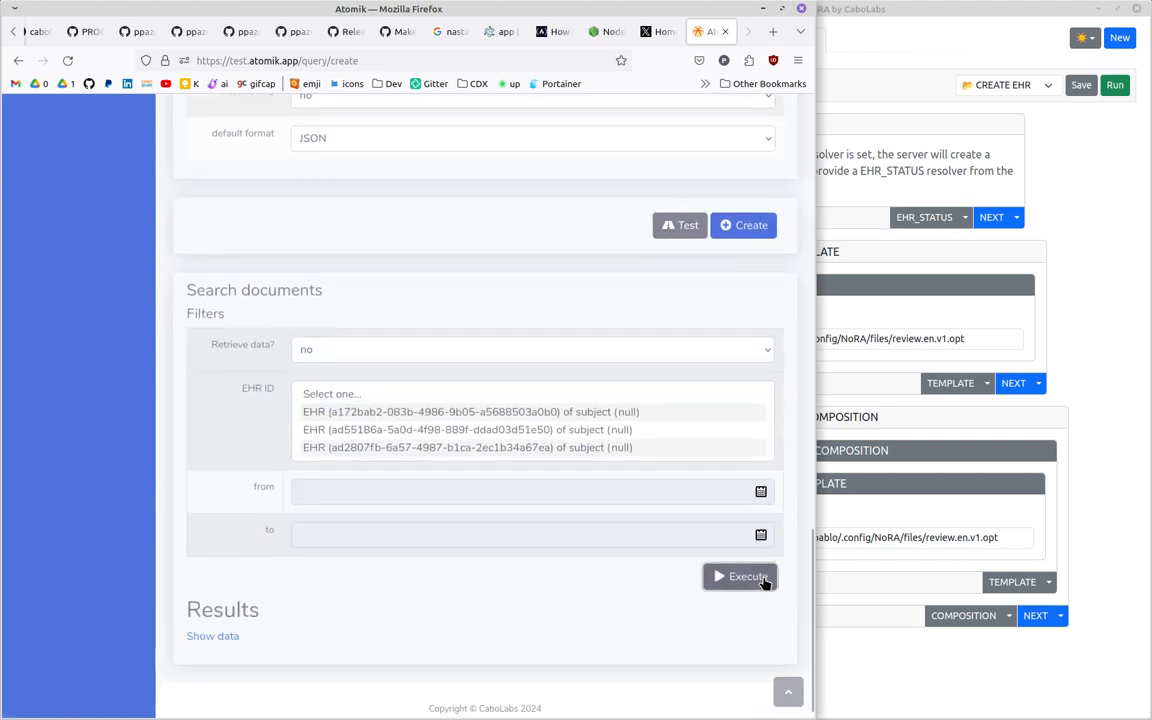
{"action": "scroll", "coordinate": [624, 604], "scroll_direction": "down", "scroll_amount": 5}
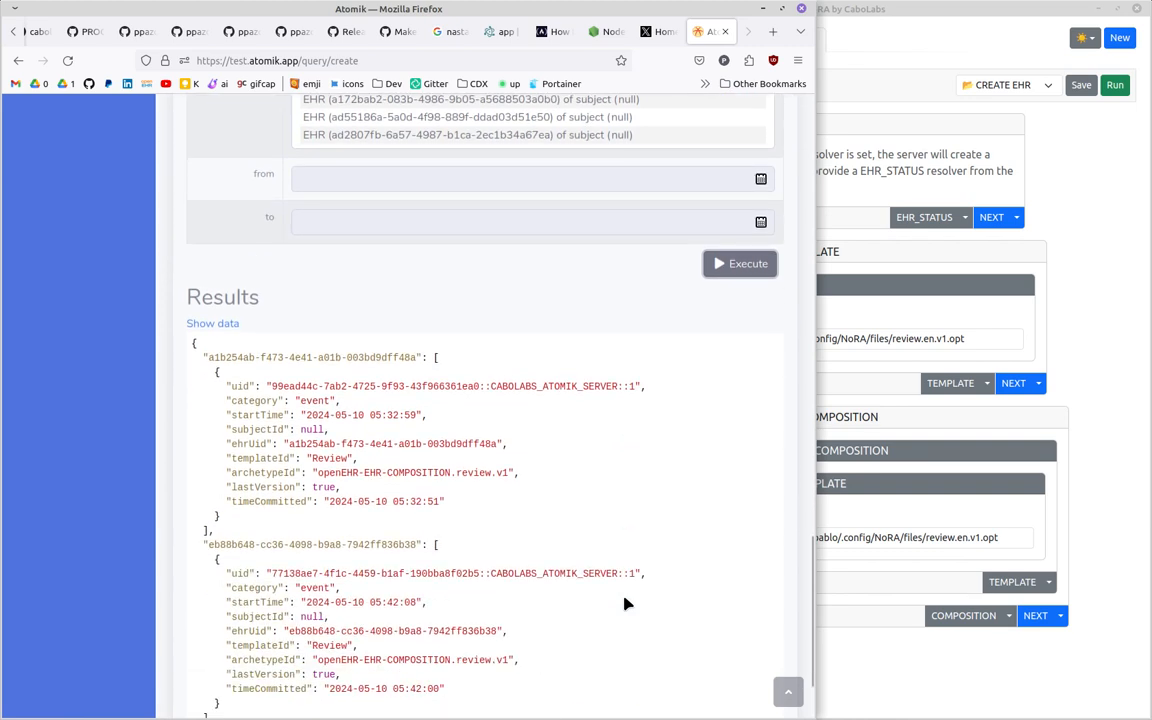
{"action": "scroll", "coordinate": [624, 604], "scroll_direction": "up", "scroll_amount": 1}
{"action": "scroll", "coordinate": [624, 604], "scroll_direction": "down", "scroll_amount": 3}
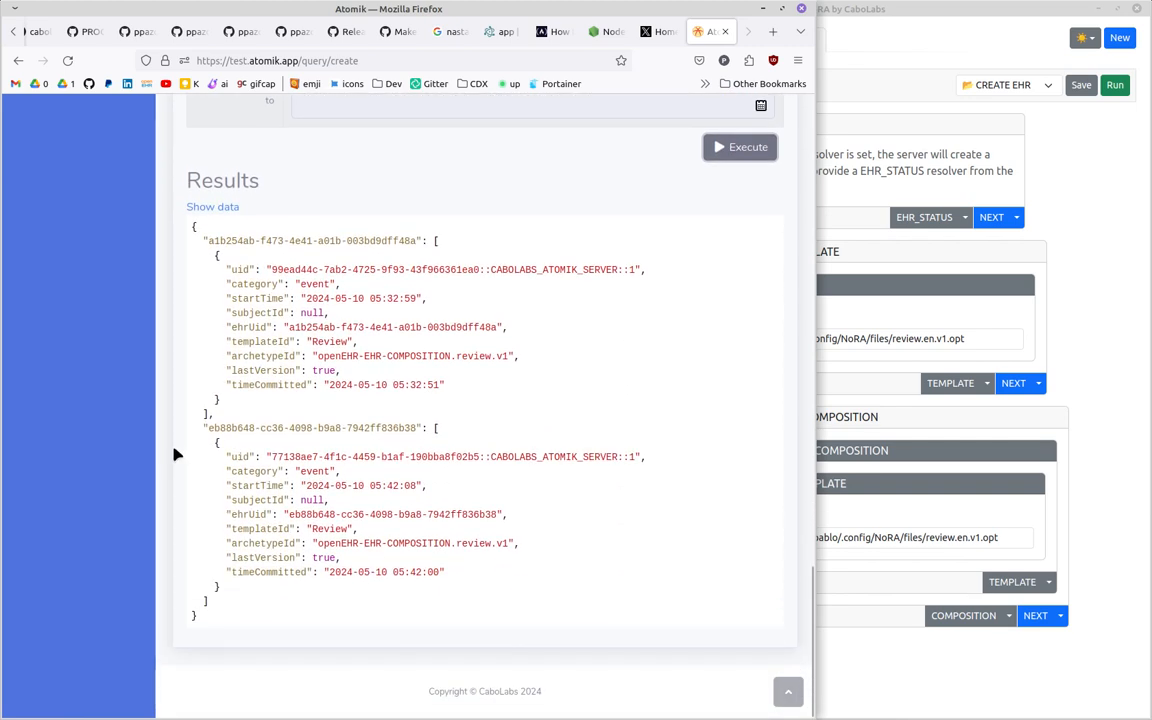
Step: Examine the returned documents, comparing their EHR identifiers, composition uids, metadata and commit times
{"action": "left_click_drag", "start_coordinate": [256, 458], "coordinate": [278, 558]}
{"action": "left_click_drag", "start_coordinate": [254, 262], "coordinate": [260, 361]}
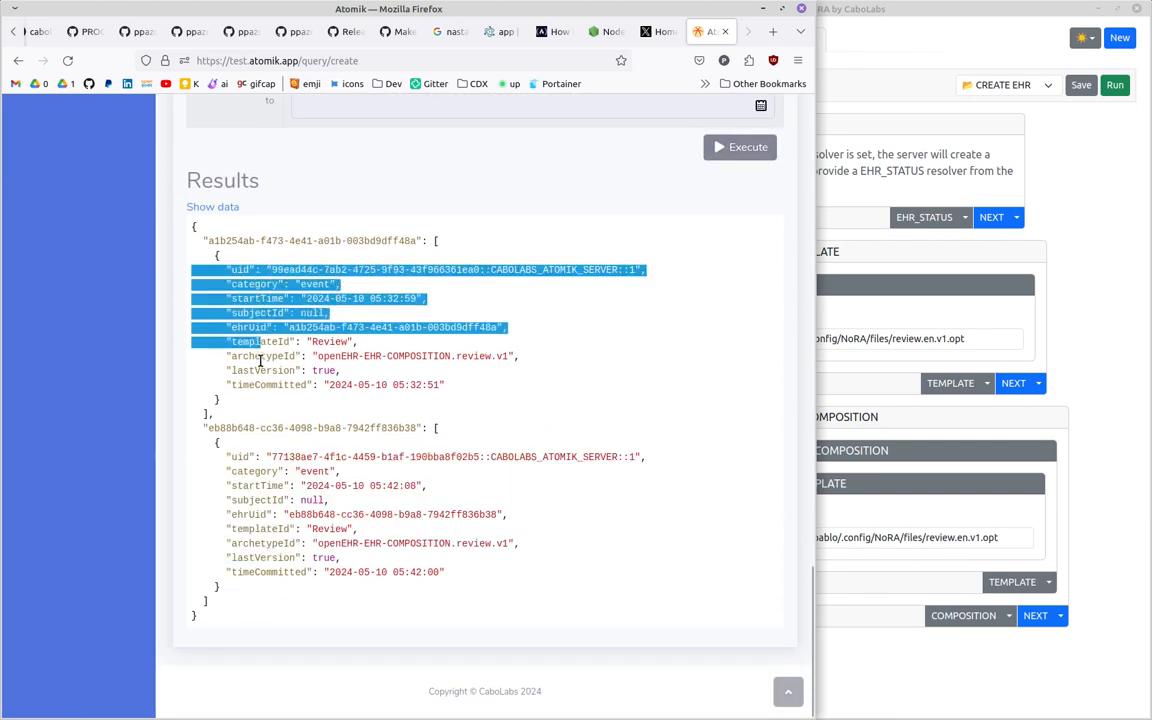
{"action": "left_click", "coordinate": [267, 370]}
{"action": "left_click_drag", "start_coordinate": [208, 428], "coordinate": [424, 432]}
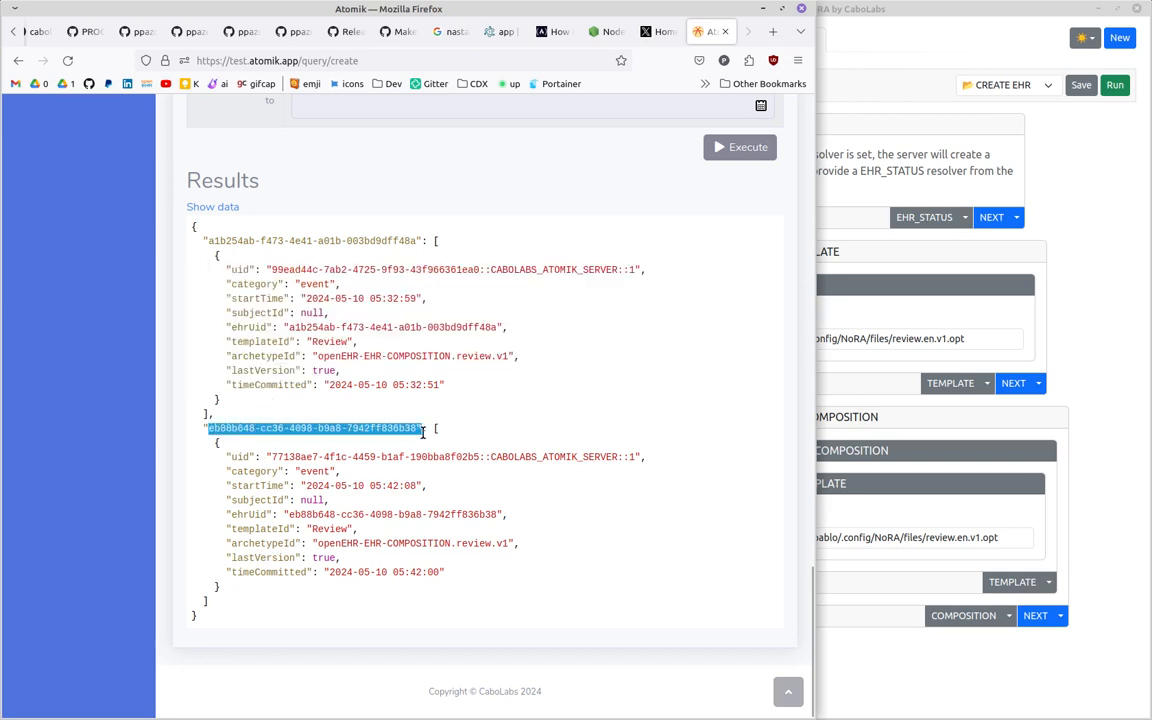
{"action": "left_click_drag", "start_coordinate": [203, 241], "coordinate": [417, 240]}
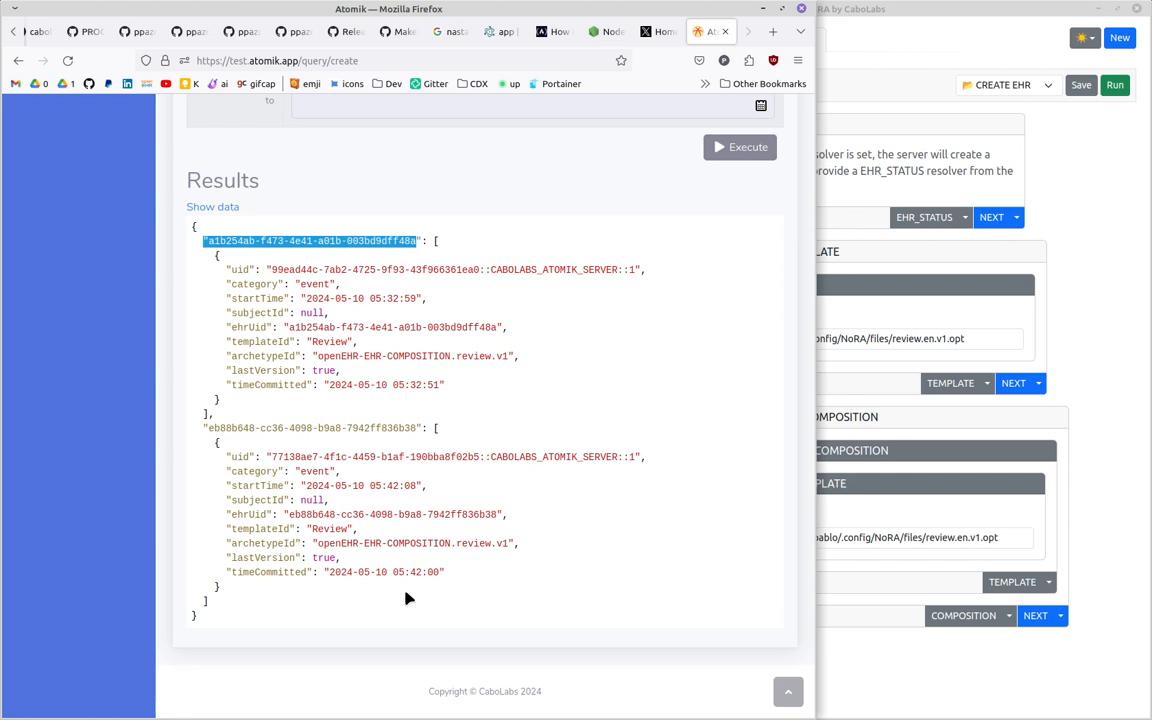
{"action": "left_click_drag", "start_coordinate": [326, 572], "coordinate": [347, 572]}
{"action": "left_click_drag", "start_coordinate": [222, 446], "coordinate": [253, 594]}
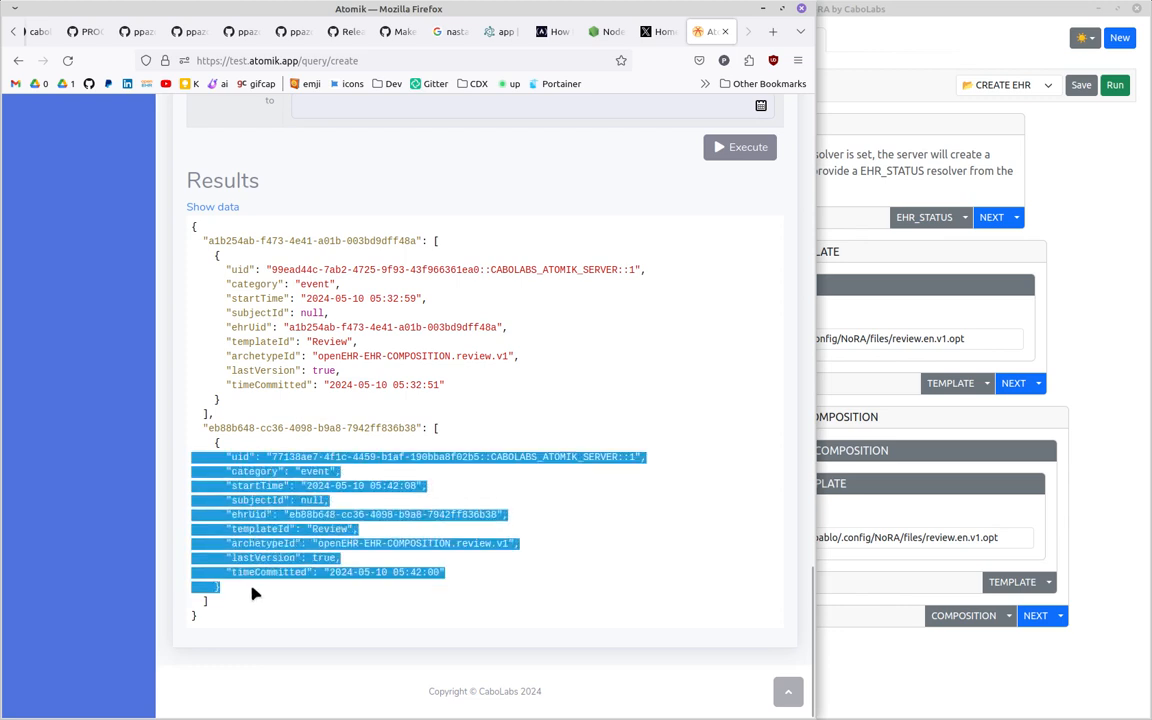
{"action": "left_click", "coordinate": [510, 578]}
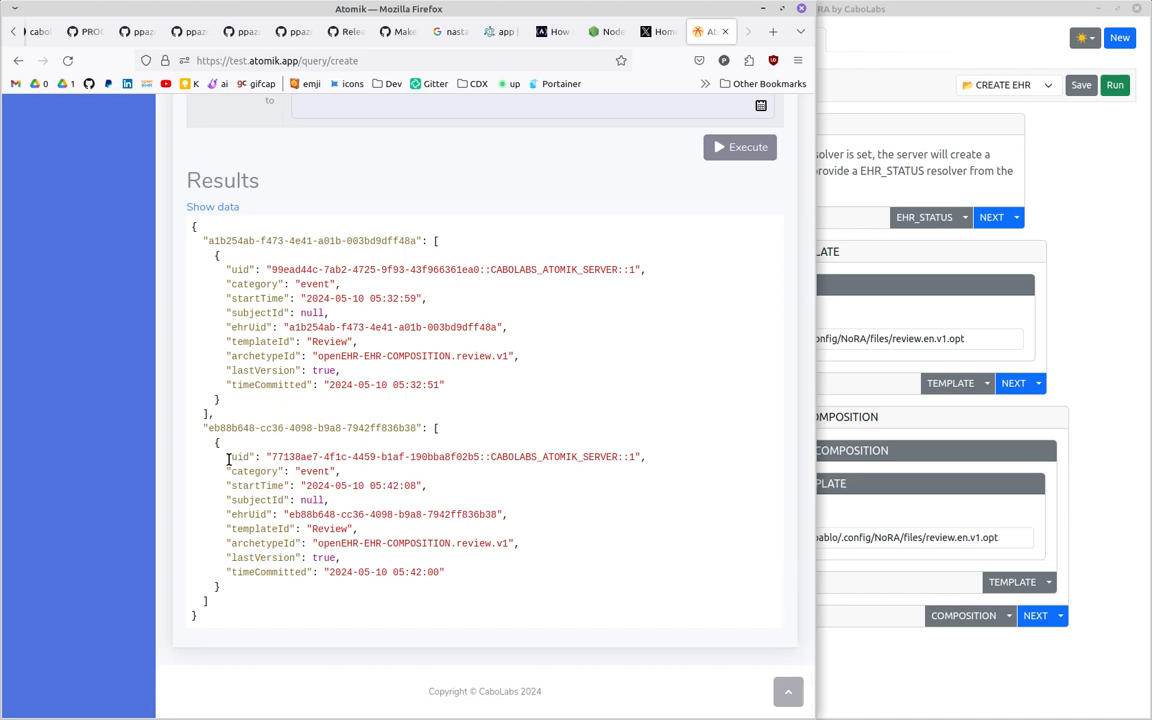
{"action": "left_click_drag", "start_coordinate": [271, 457], "coordinate": [633, 457]}
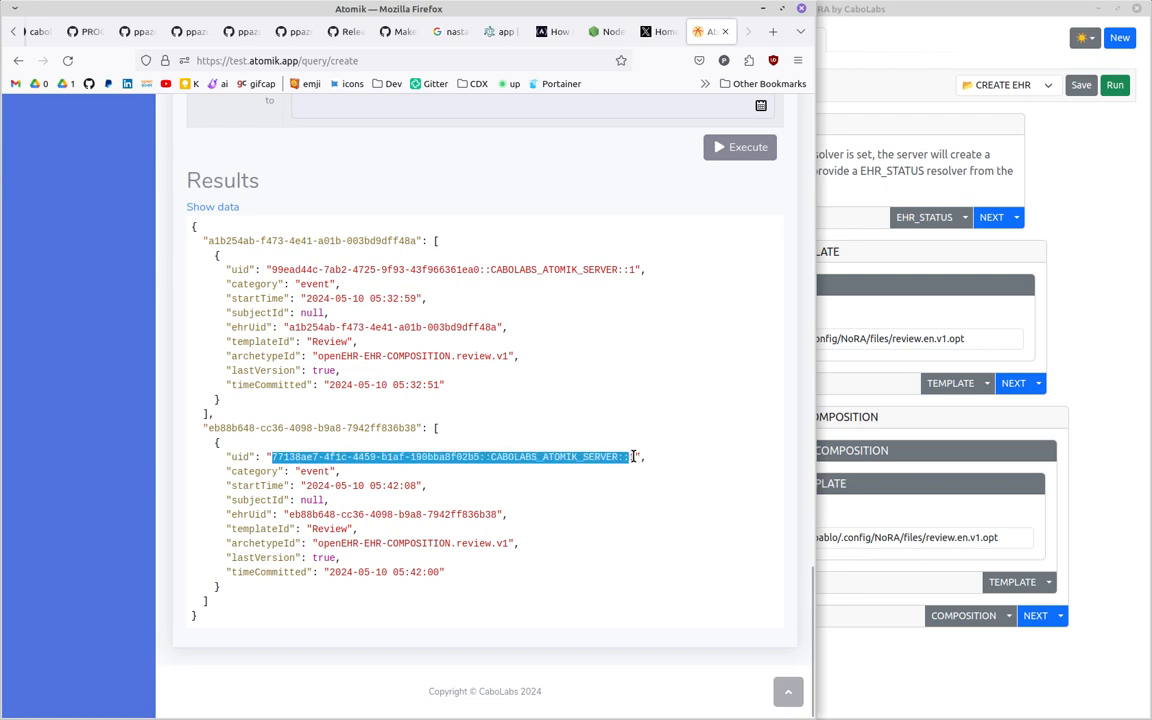
{"action": "left_click", "coordinate": [250, 457]}
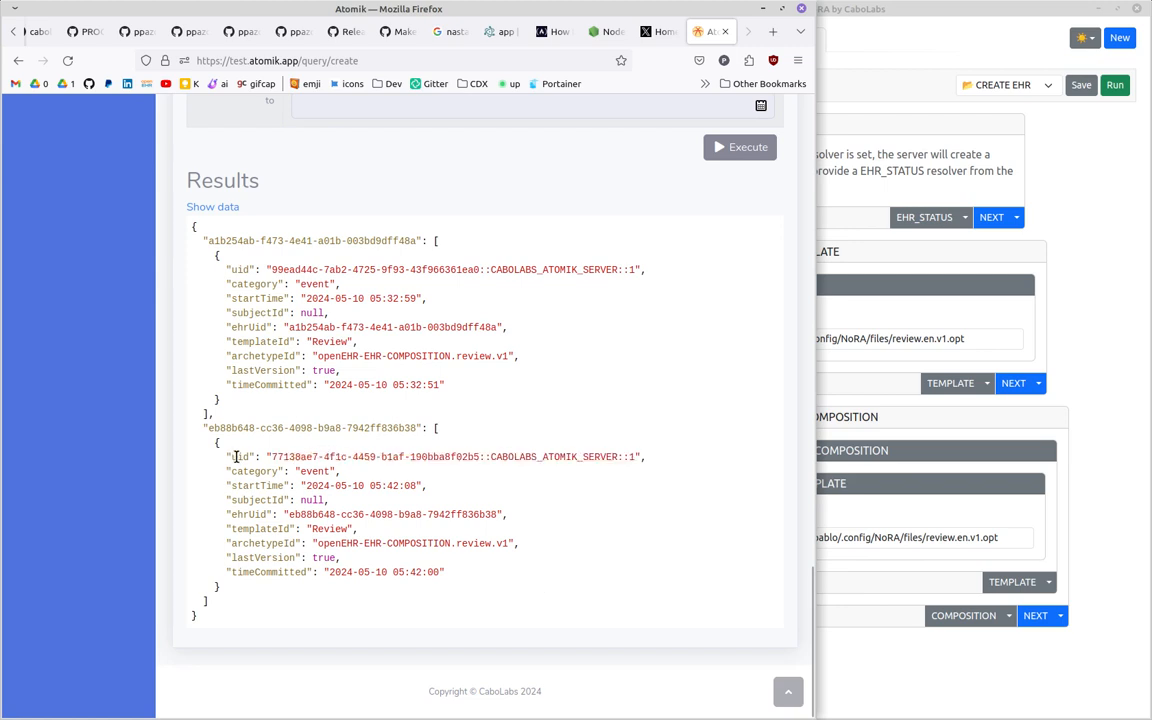
{"action": "left_click_drag", "start_coordinate": [192, 457], "coordinate": [437, 572]}
{"action": "left_click", "coordinate": [300, 608]}
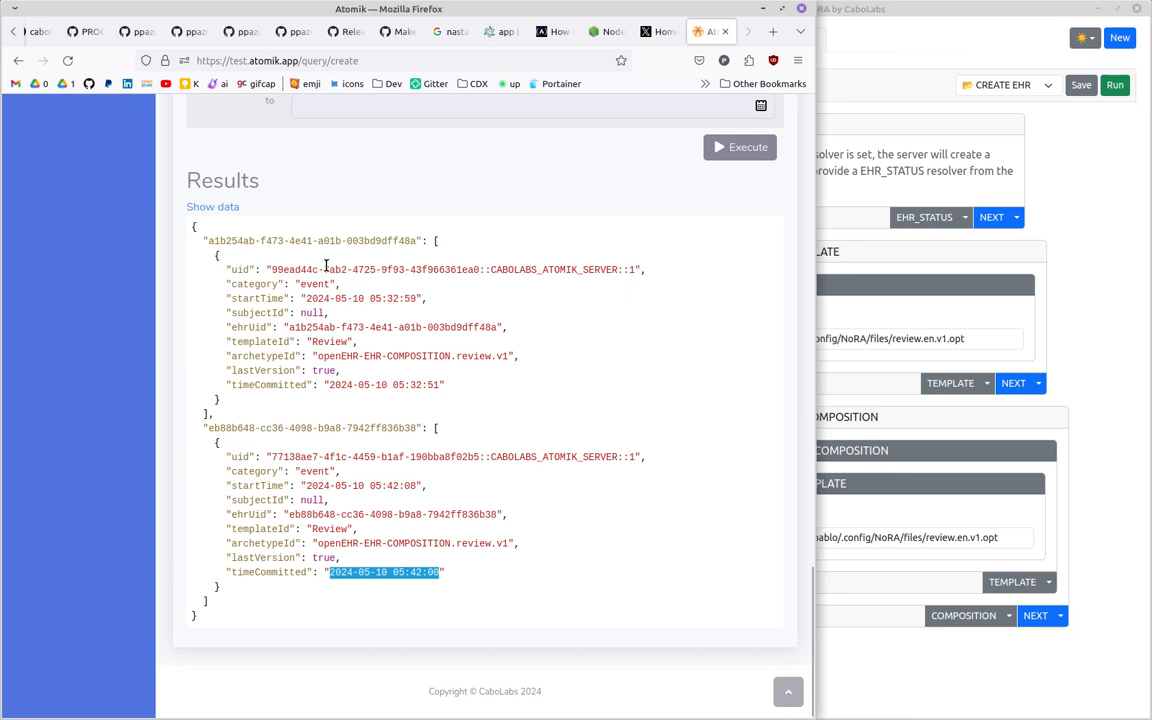
{"action": "left_click_drag", "start_coordinate": [324, 269], "coordinate": [436, 385]}
{"action": "left_click", "coordinate": [488, 322]}
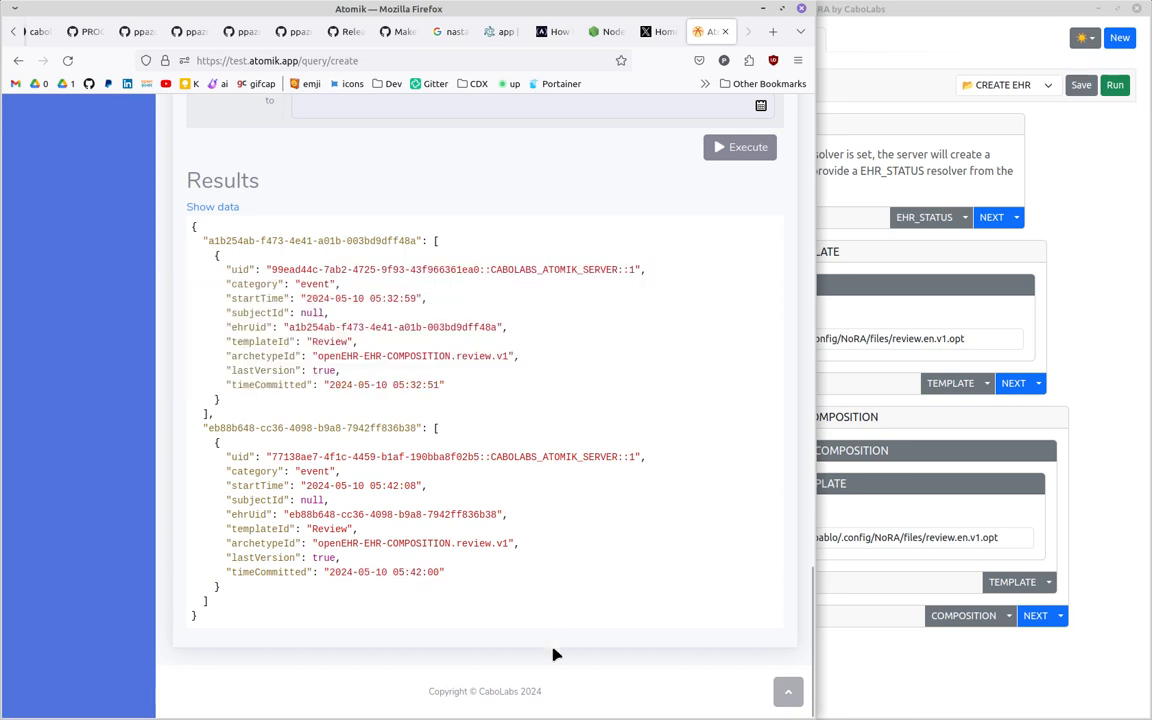
Step: Set the document search to retrieve the full data of matching compositions
{"action": "scroll", "coordinate": [546, 624], "scroll_direction": "up", "scroll_amount": 5}
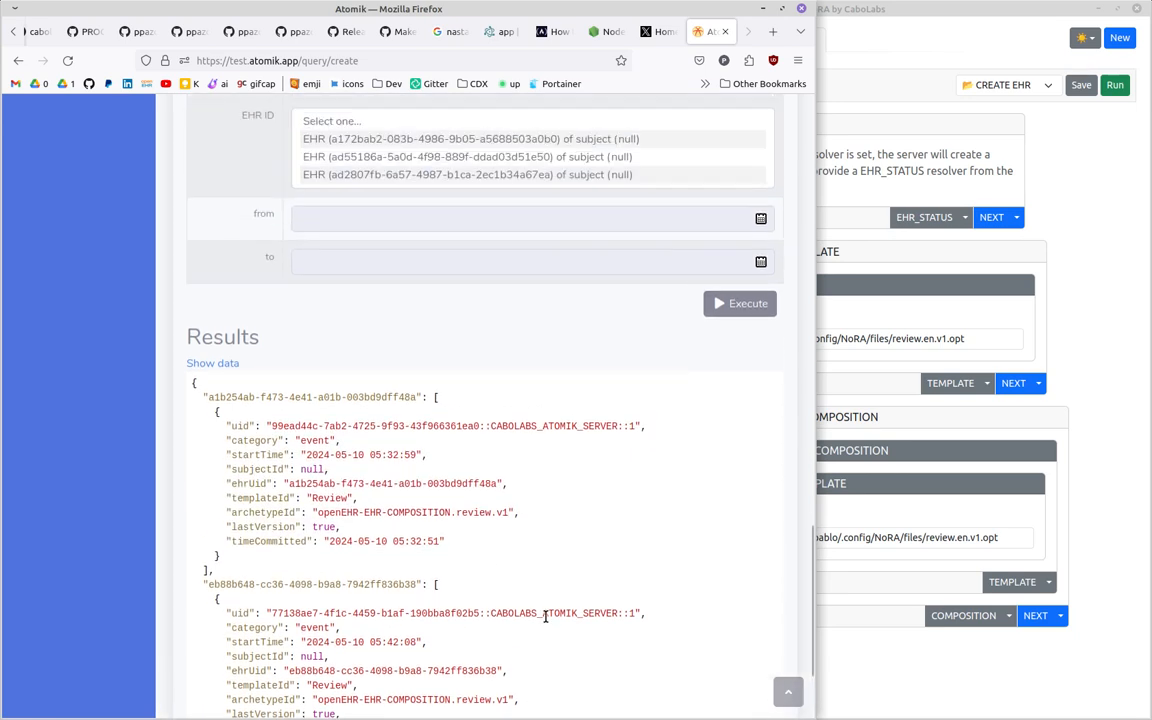
{"action": "scroll", "coordinate": [546, 624], "scroll_direction": "up", "scroll_amount": 1}
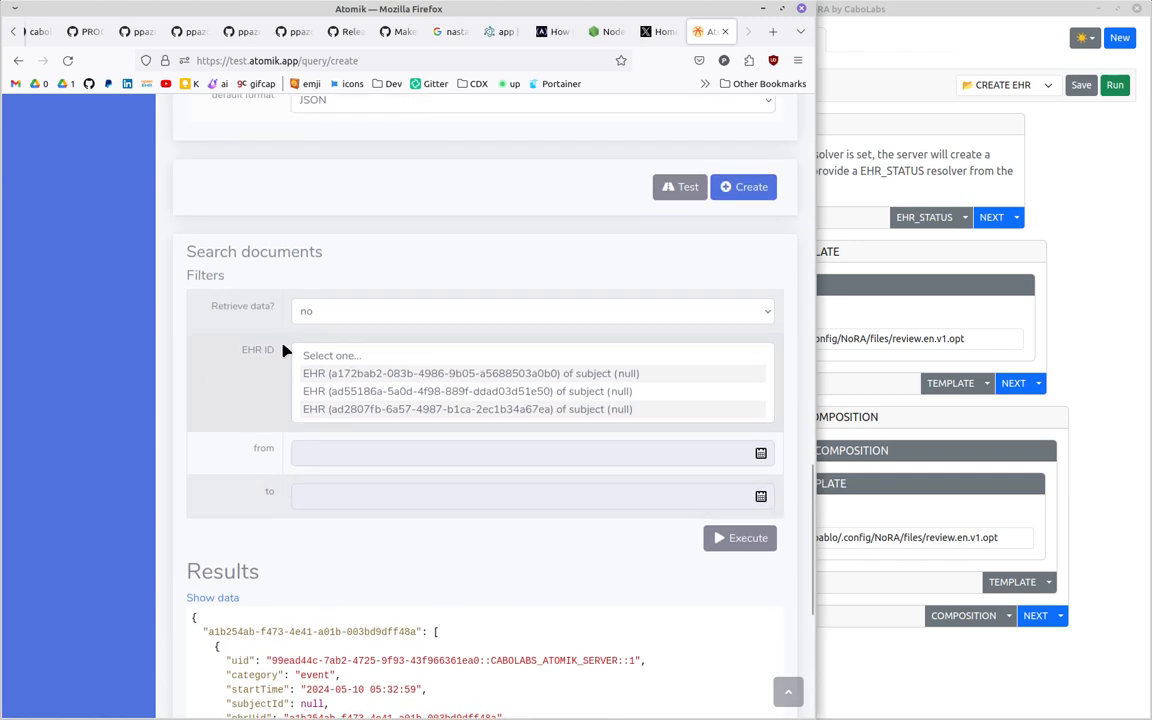
{"action": "left_click", "coordinate": [331, 314]}
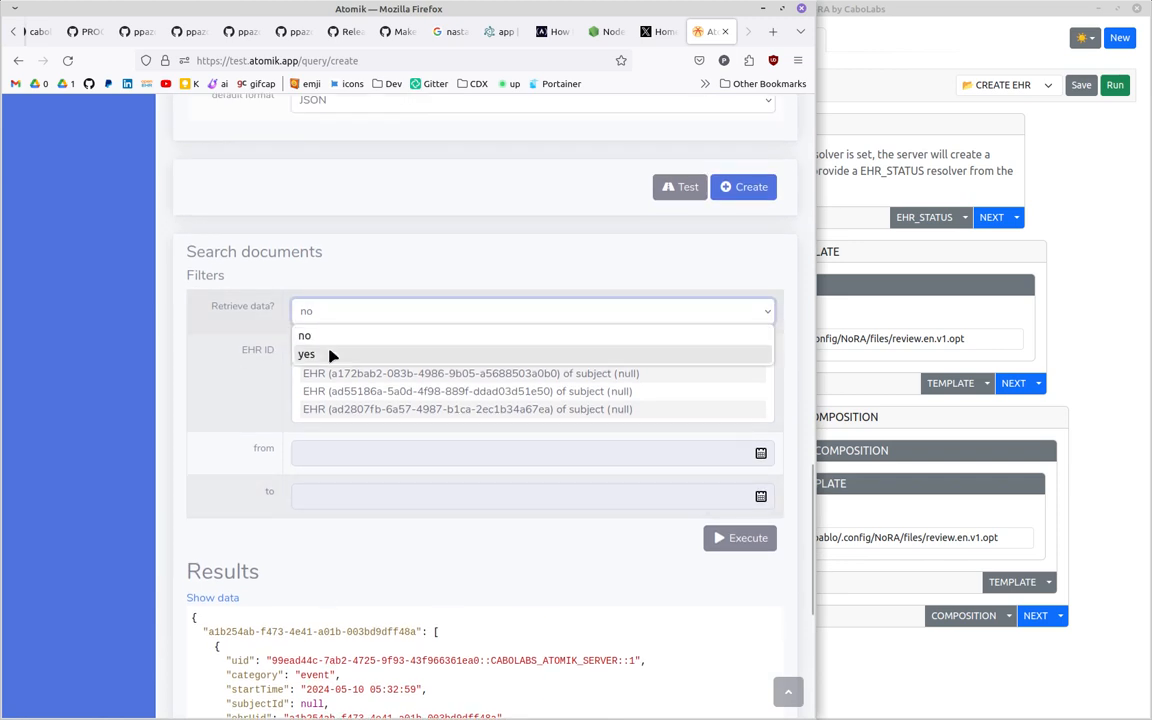
{"action": "left_click", "coordinate": [331, 354]}
{"action": "scroll", "coordinate": [263, 678], "scroll_direction": "down", "scroll_amount": 2}
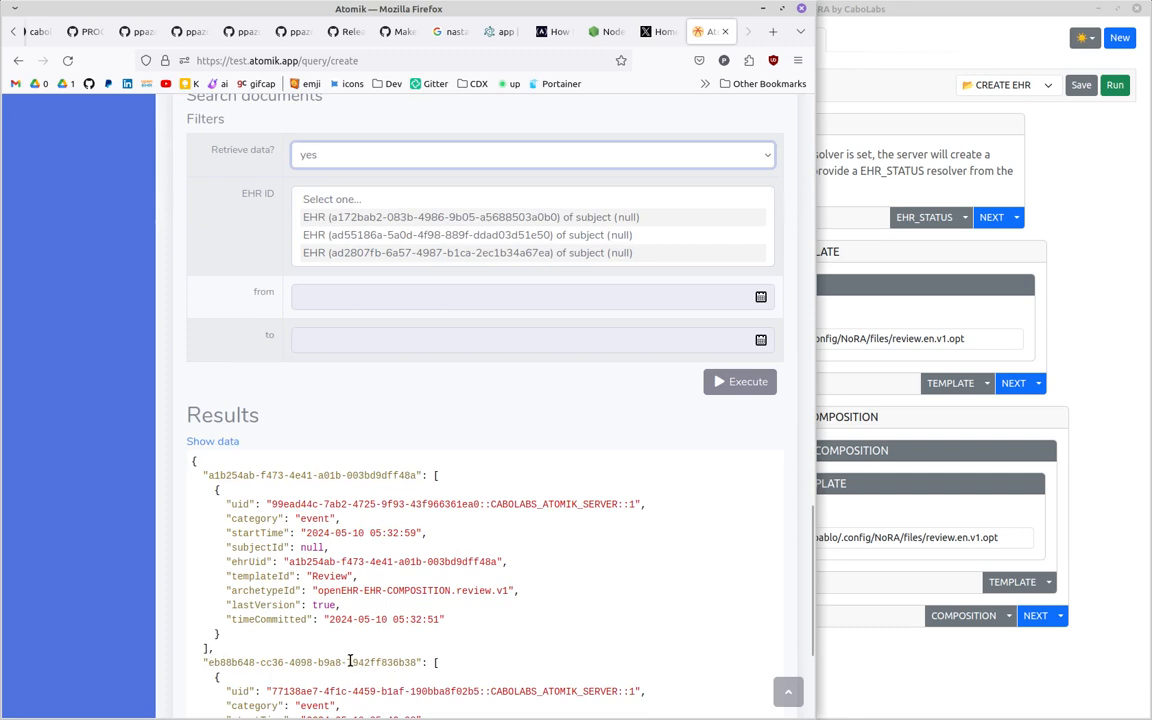
Step: Filter the search by the EHR ID of the second returned document and execute the query again
{"action": "left_click_drag", "start_coordinate": [347, 662], "coordinate": [420, 664]}
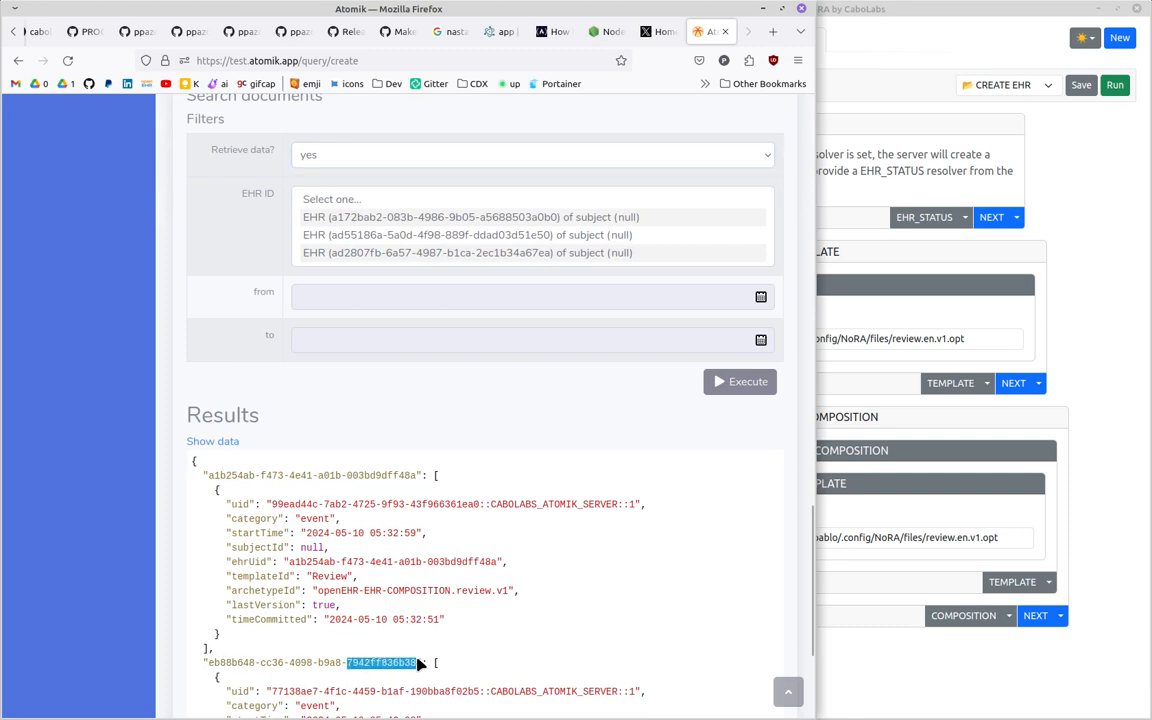
{"action": "scroll", "coordinate": [557, 220], "scroll_direction": "down", "scroll_amount": 3}
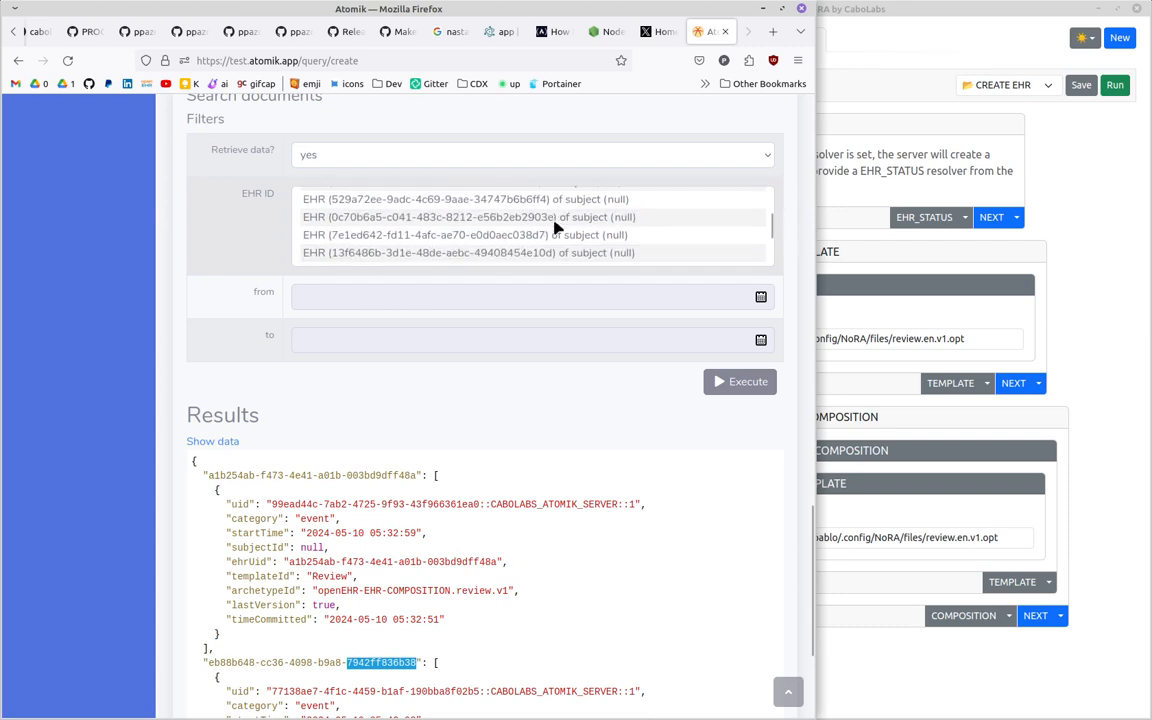
{"action": "scroll", "coordinate": [557, 228], "scroll_direction": "down", "scroll_amount": 5}
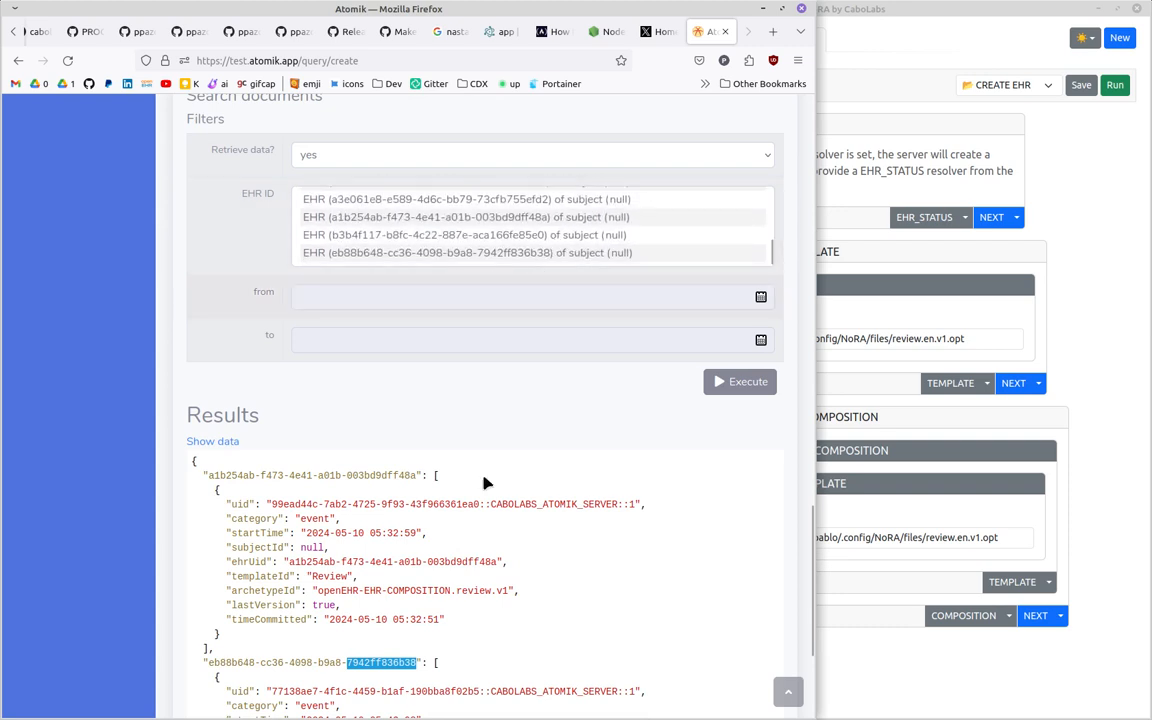
{"action": "left_click", "coordinate": [533, 254]}
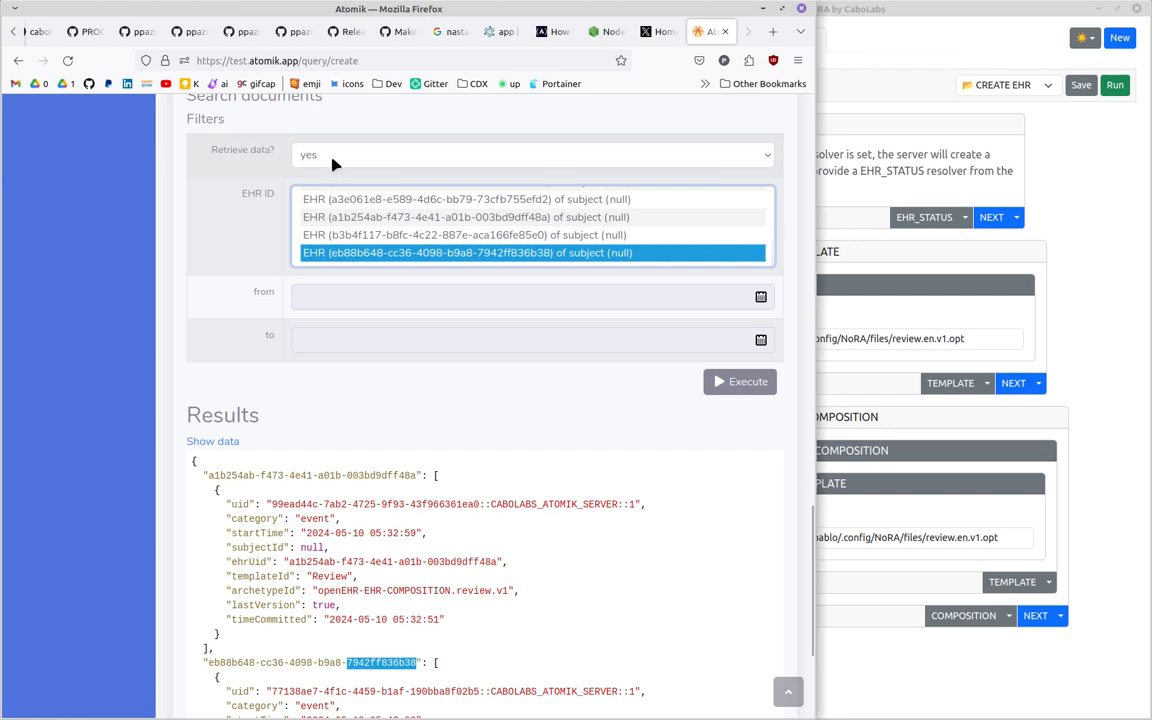
{"action": "left_click_drag", "start_coordinate": [222, 492], "coordinate": [270, 620]}
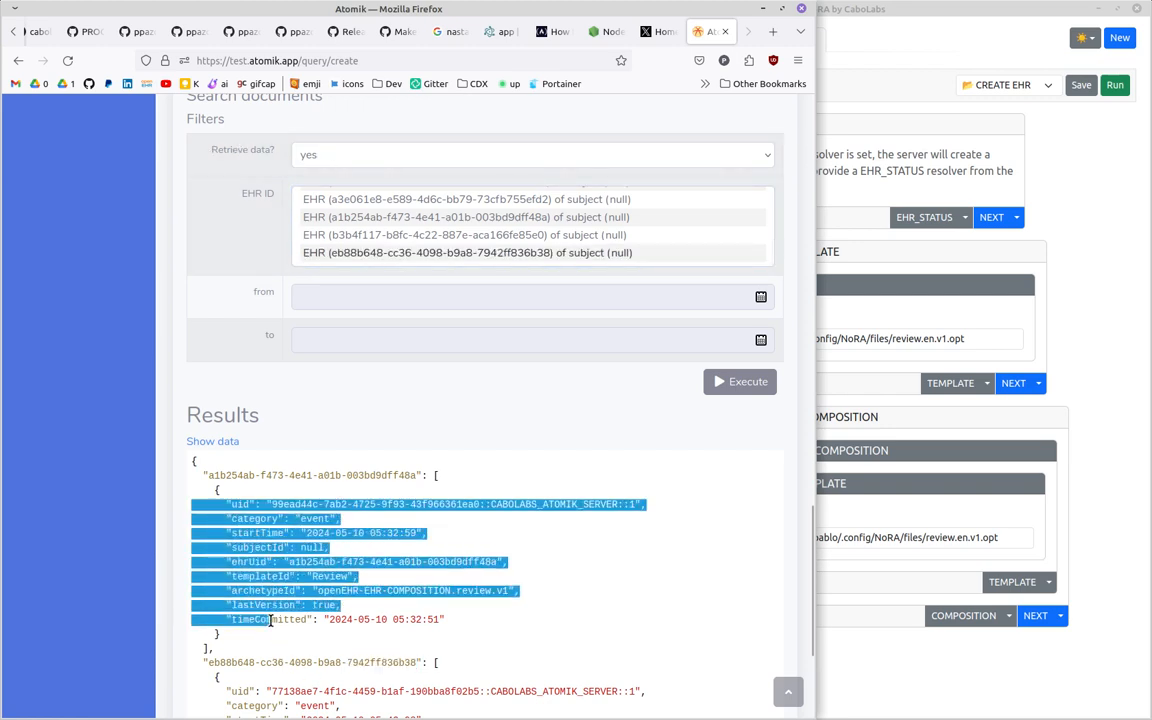
{"action": "left_click", "coordinate": [731, 384]}
Step: Examine the retrieved composition's JSON, from composer, context and participations to the Glasgow coma scale's Best eye response (E) value
{"action": "scroll", "coordinate": [595, 520], "scroll_direction": "down", "scroll_amount": 6}
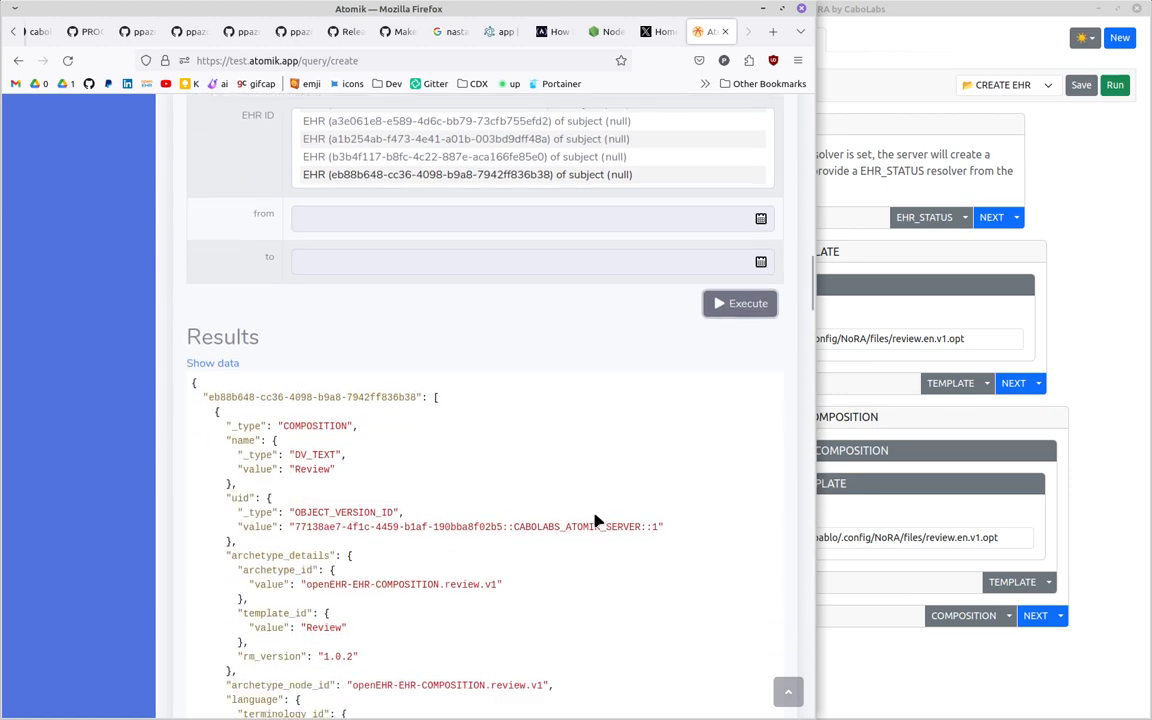
{"action": "scroll", "coordinate": [595, 520], "scroll_direction": "down", "scroll_amount": 8}
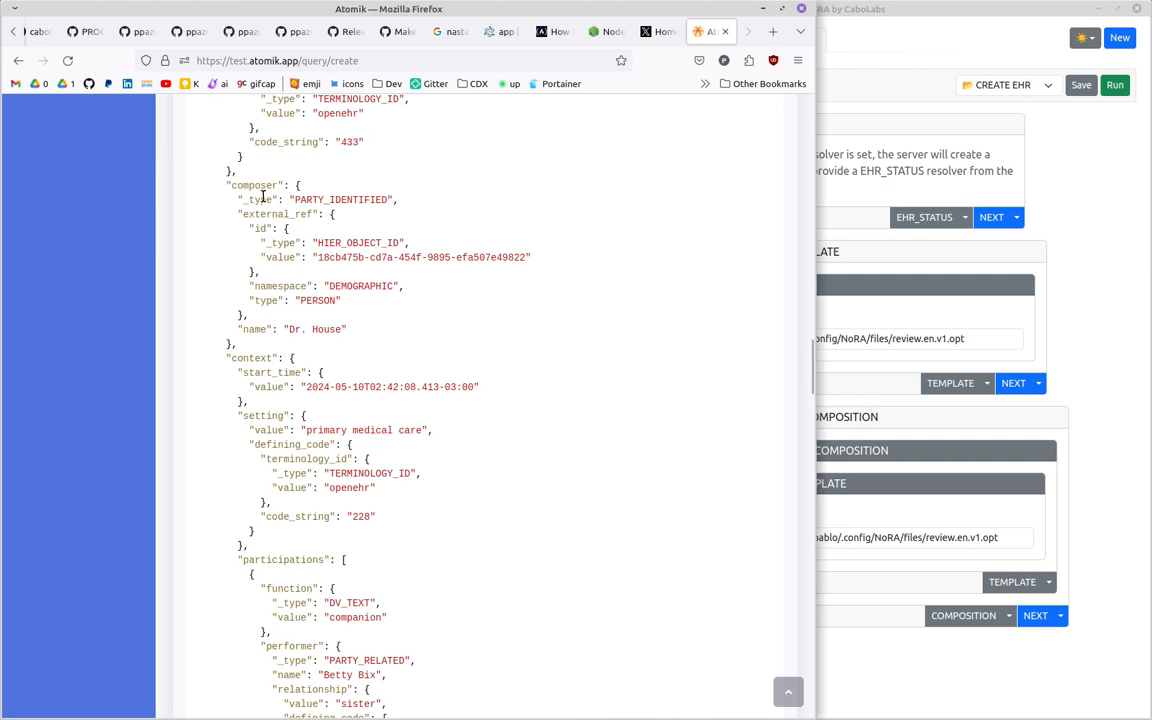
{"action": "left_click_drag", "start_coordinate": [266, 187], "coordinate": [400, 589]}
{"action": "scroll", "coordinate": [466, 528], "scroll_direction": "down", "scroll_amount": 4}
{"action": "left_click", "coordinate": [472, 506]}
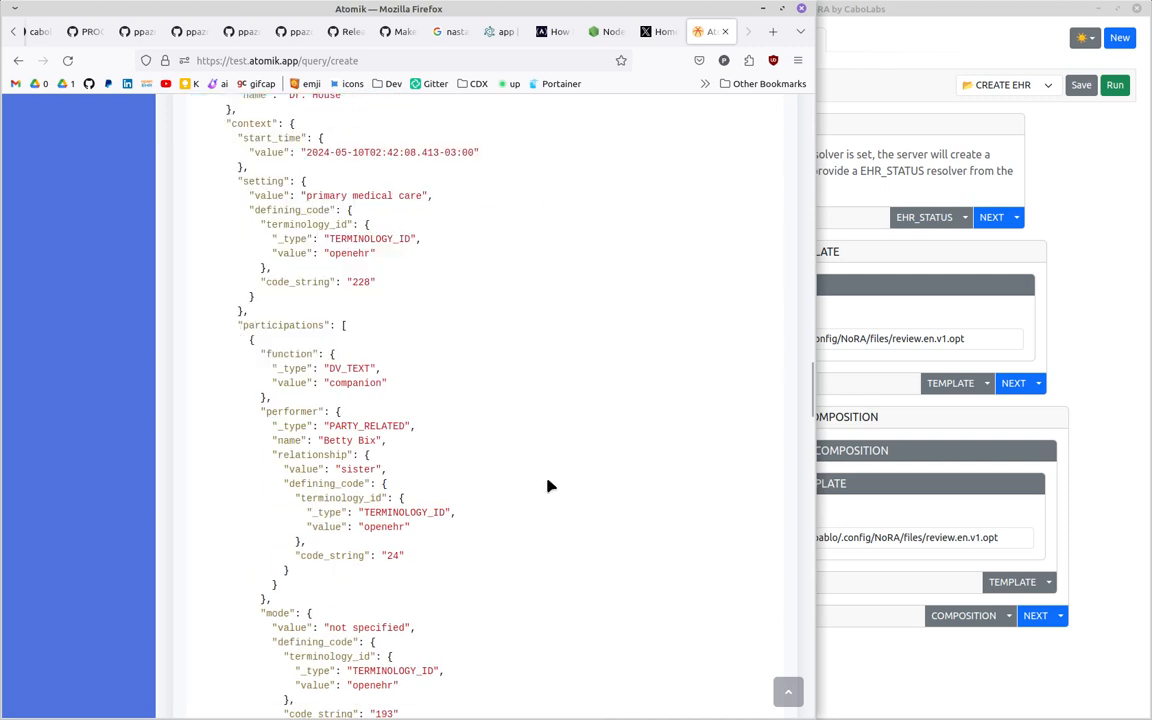
{"action": "scroll", "coordinate": [548, 498], "scroll_direction": "down", "scroll_amount": 8}
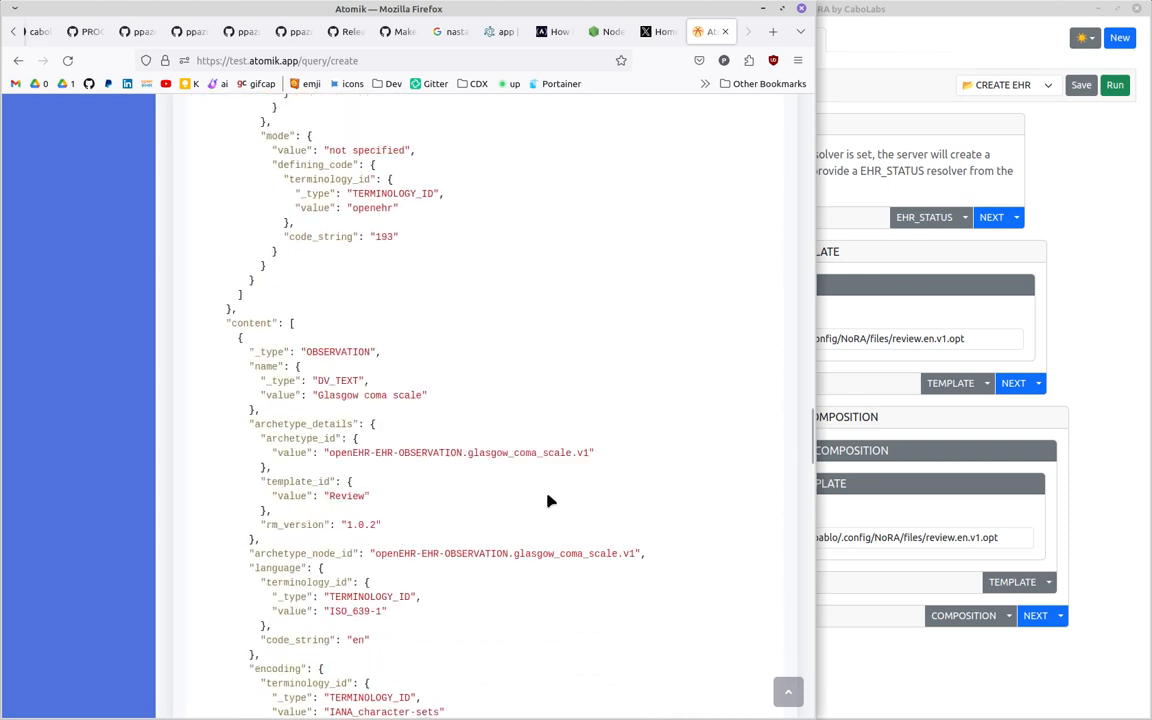
{"action": "scroll", "coordinate": [428, 275], "scroll_direction": "down", "scroll_amount": 1}
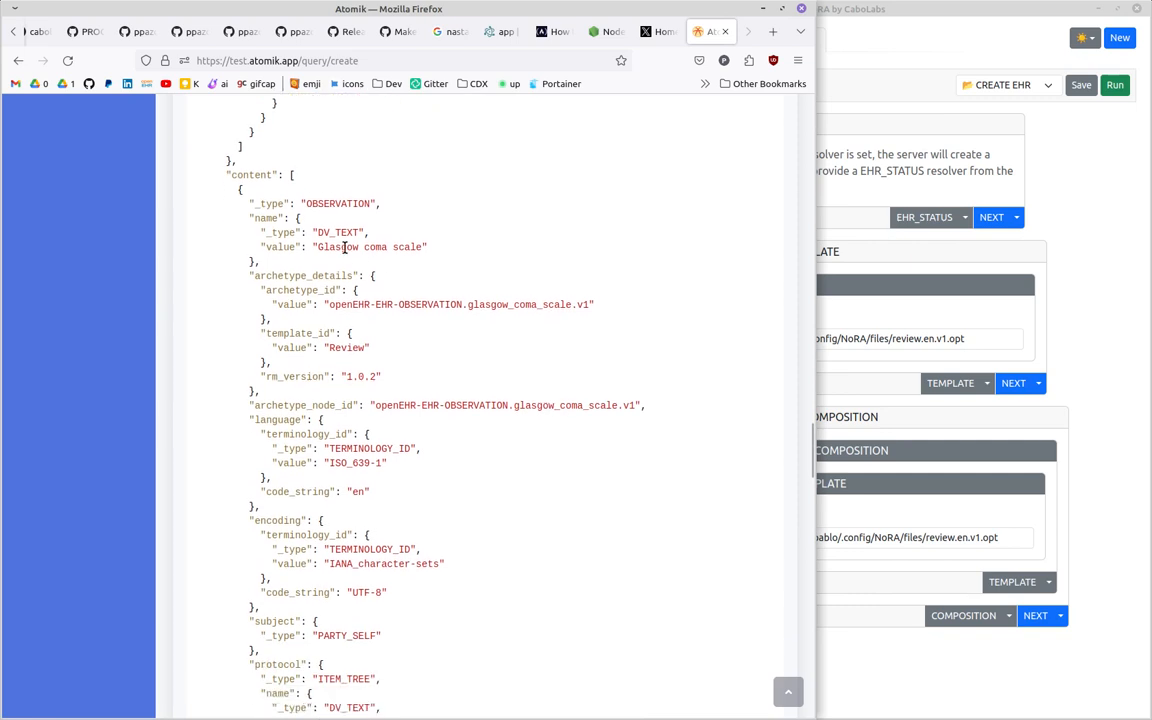
{"action": "left_click_drag", "start_coordinate": [344, 247], "coordinate": [432, 255]}
{"action": "scroll", "coordinate": [514, 316], "scroll_direction": "down", "scroll_amount": 4}
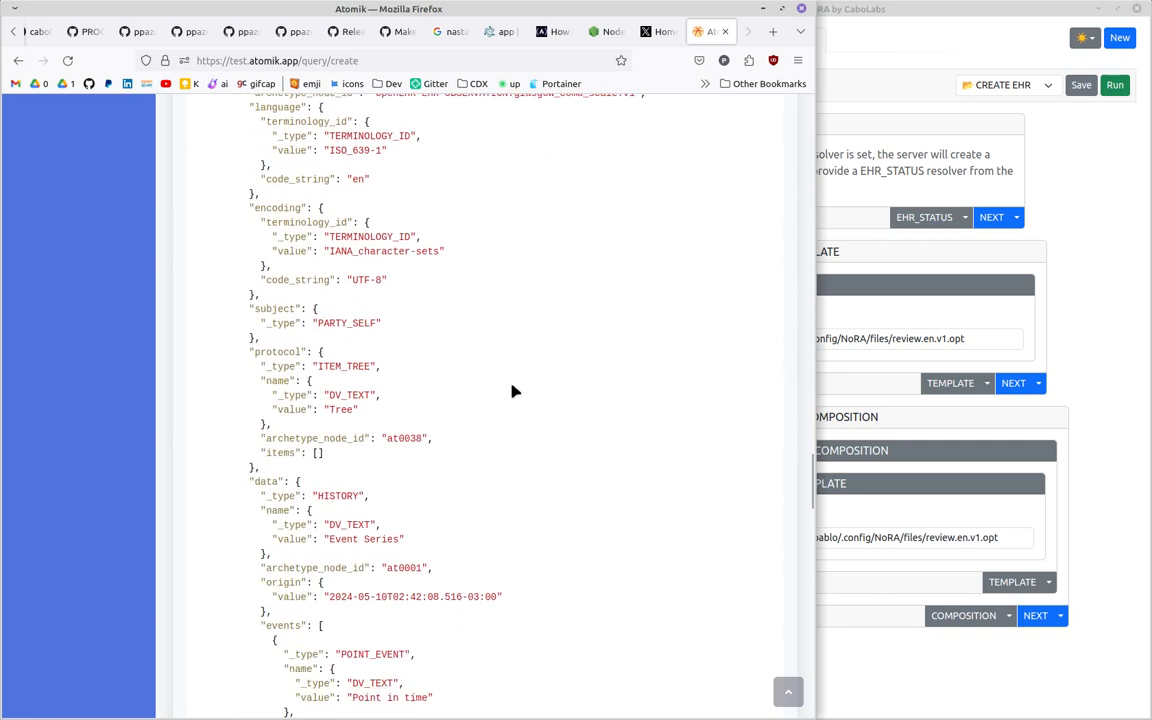
{"action": "scroll", "coordinate": [514, 391], "scroll_direction": "down", "scroll_amount": 4}
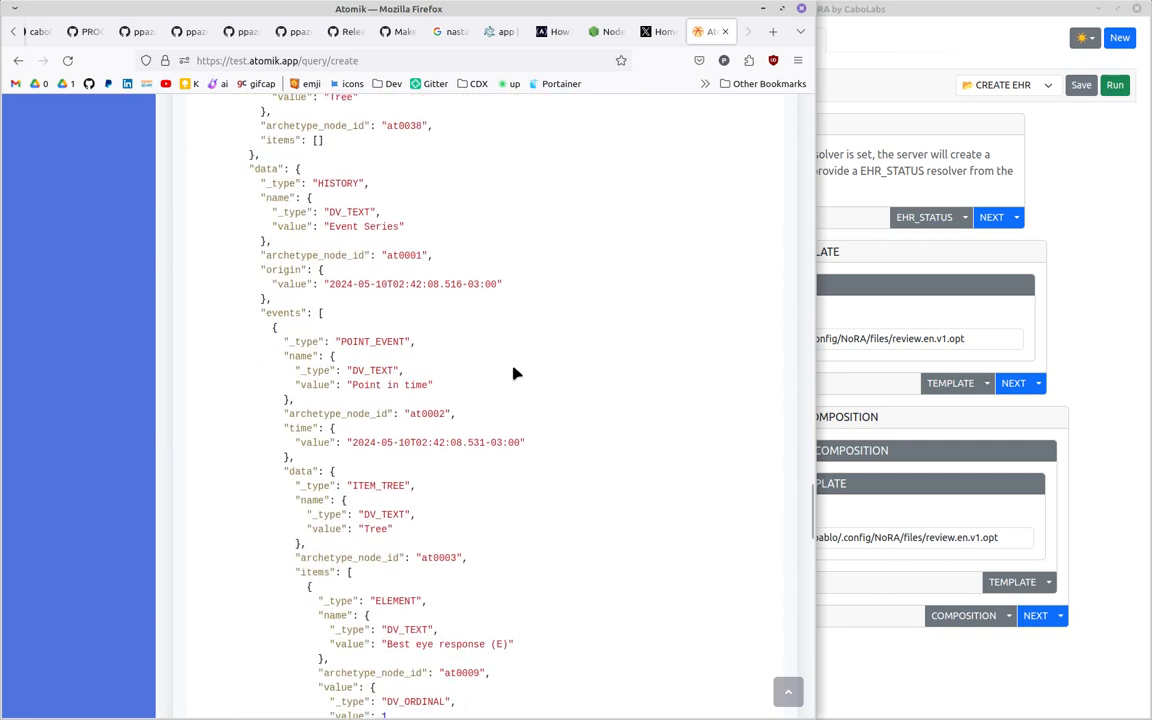
{"action": "scroll", "coordinate": [343, 335], "scroll_direction": "down", "scroll_amount": 4}
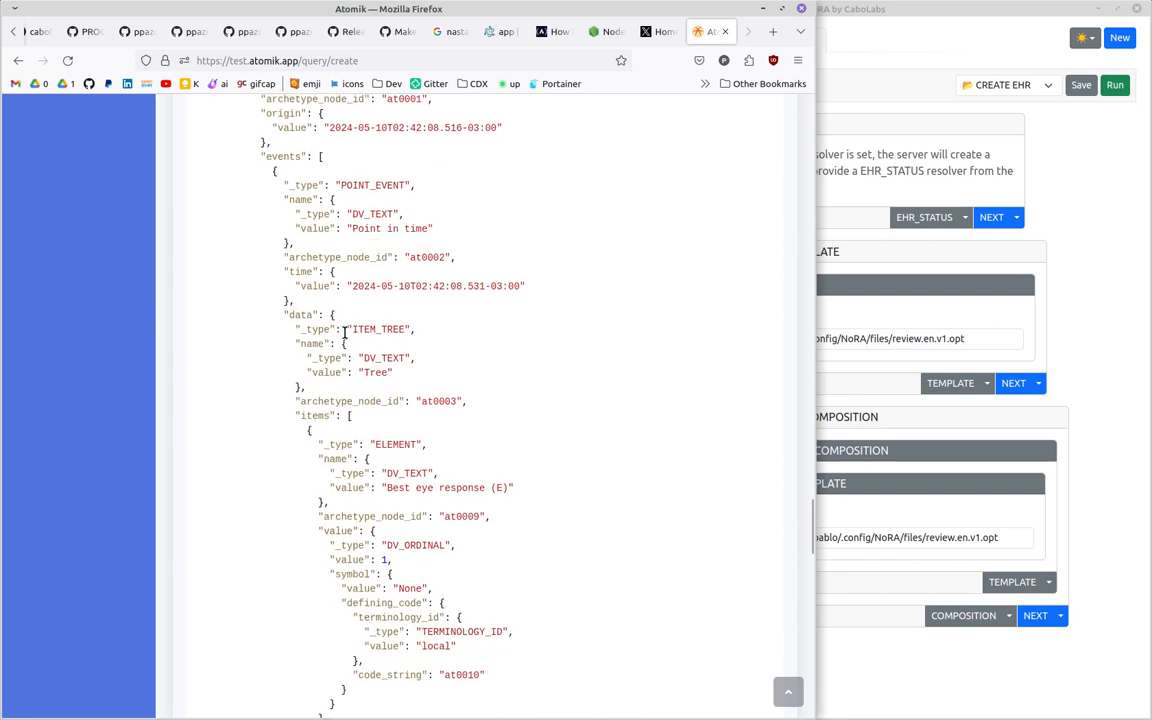
Step: Examine the Best eye response (E) element's ordinal value and symbol in the JSON and compare them with the query's OR criteria
{"action": "left_click_drag", "start_coordinate": [396, 337], "coordinate": [506, 333]}
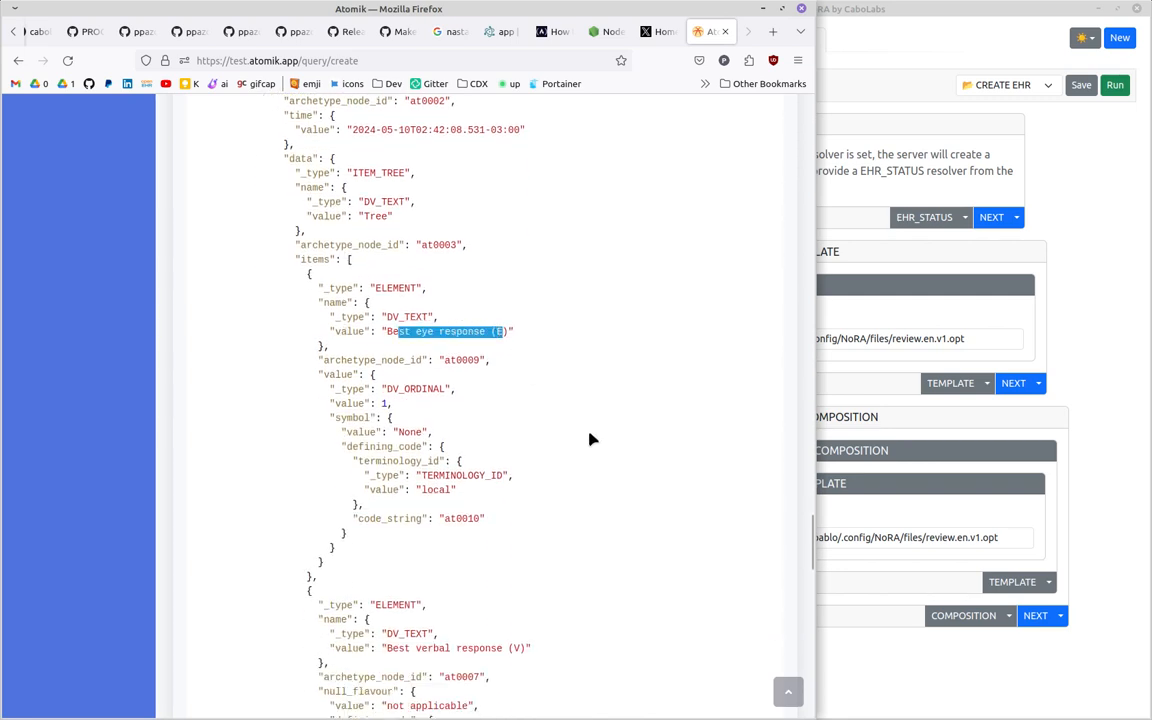
{"action": "scroll", "coordinate": [493, 421], "scroll_direction": "down", "scroll_amount": 1}
{"action": "left_click_drag", "start_coordinate": [340, 298], "coordinate": [350, 414]}
{"action": "left_click", "coordinate": [350, 414]}
{"action": "double_click", "coordinate": [411, 354]}
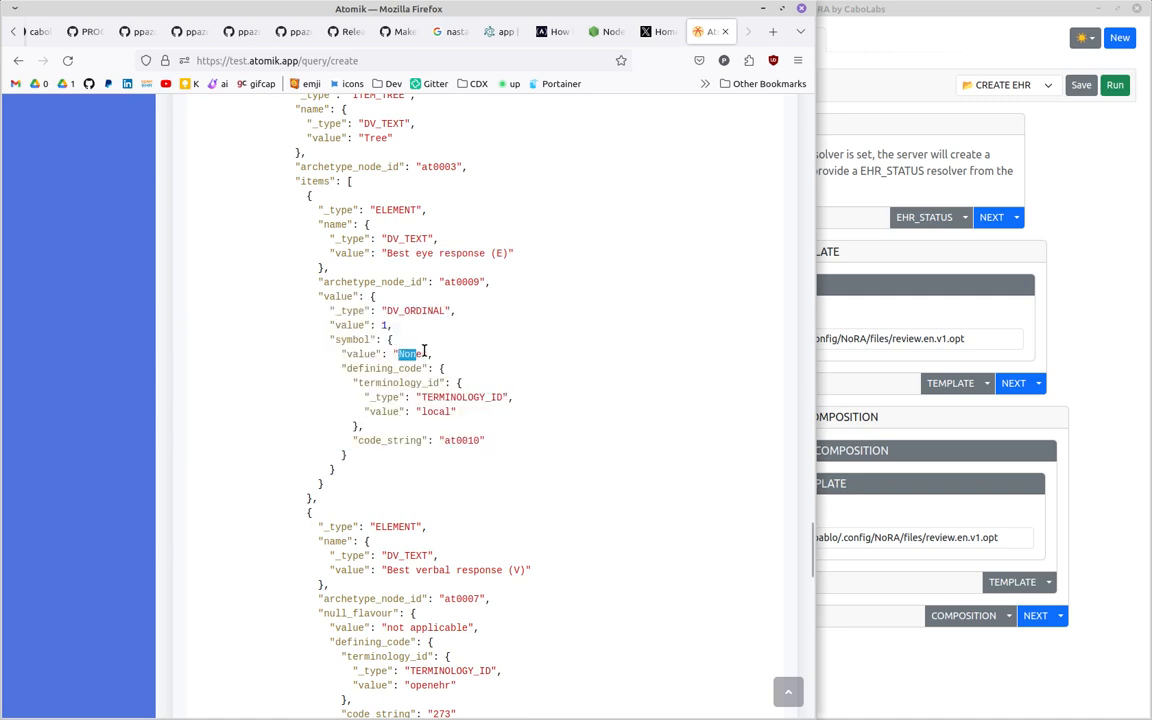
{"action": "left_click_drag", "start_coordinate": [411, 354], "coordinate": [378, 328]}
{"action": "left_click_drag", "start_coordinate": [374, 325], "coordinate": [393, 326]}
{"action": "scroll", "coordinate": [529, 573], "scroll_direction": "up", "scroll_amount": 3}
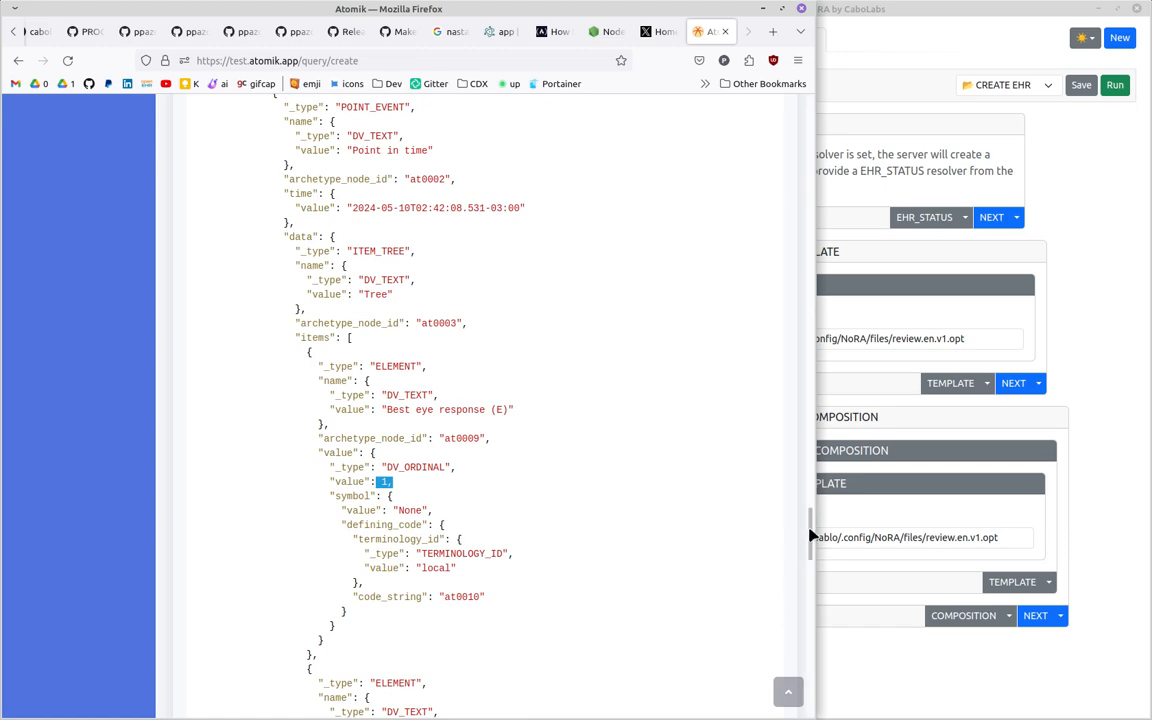
{"action": "left_click_drag", "start_coordinate": [810, 532], "coordinate": [787, 215]}
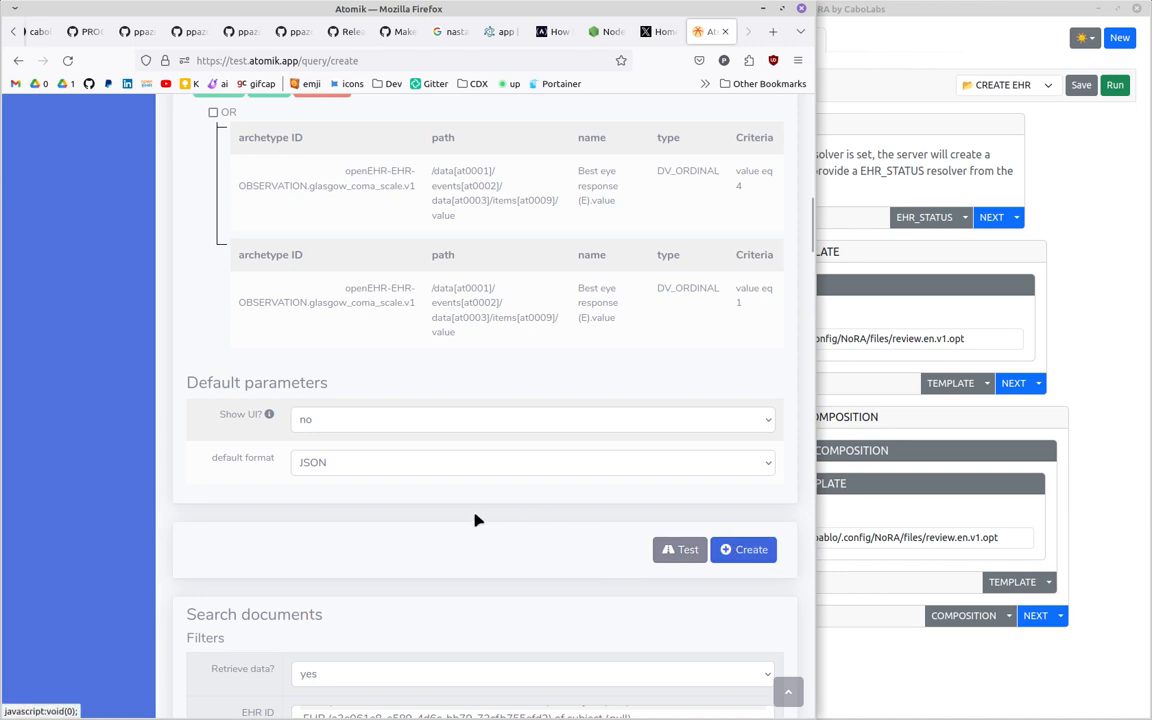
{"action": "scroll", "coordinate": [476, 519], "scroll_direction": "up", "scroll_amount": 5}
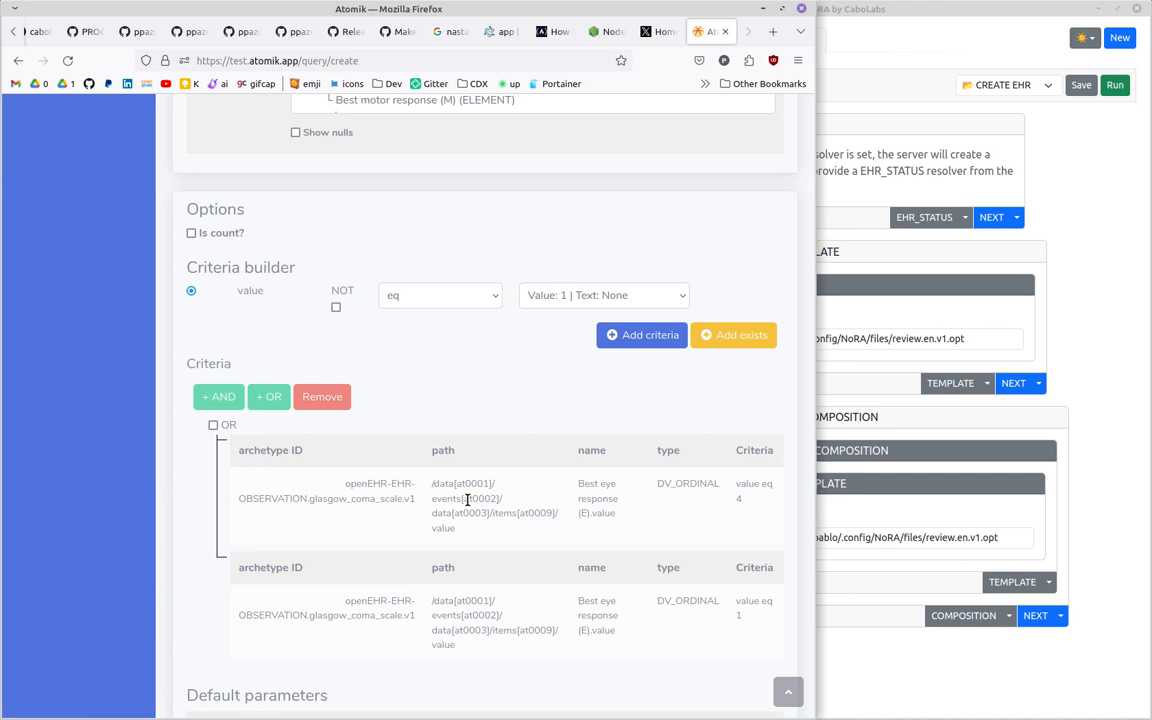
Step: Set the document search's EHR ID filter to the fourth EHR from the end of the list
{"action": "scroll", "coordinate": [469, 503], "scroll_direction": "down", "scroll_amount": 10}
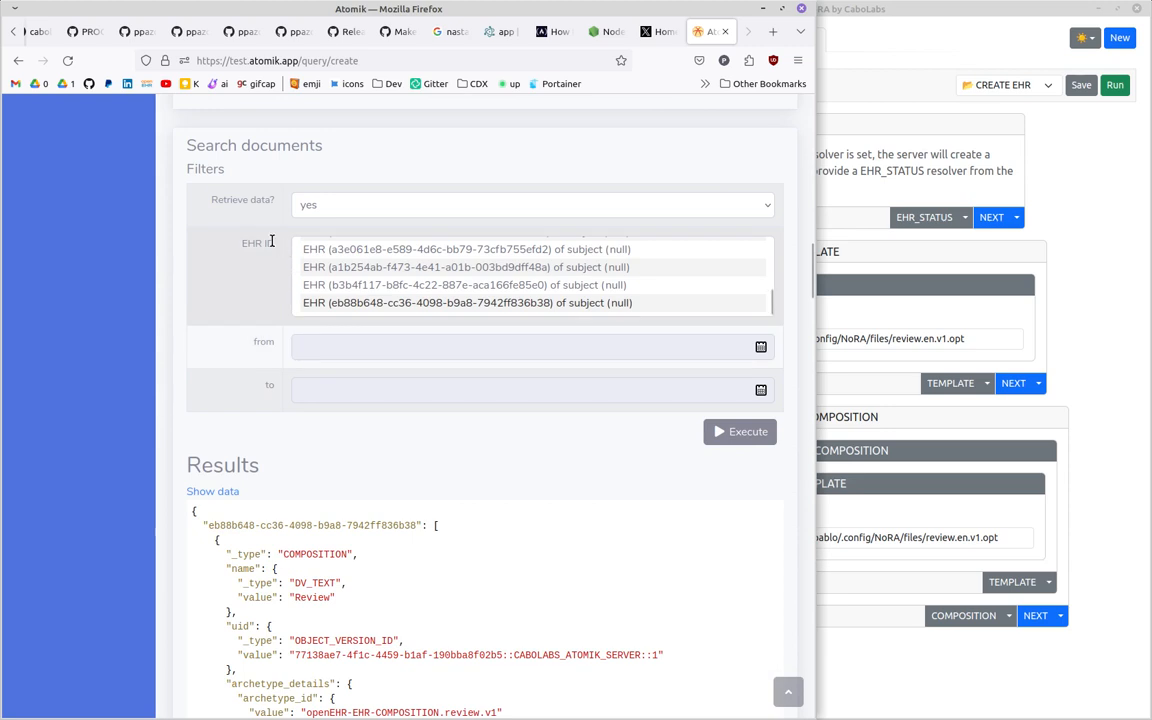
{"action": "left_click", "coordinate": [417, 282]}
{"action": "left_click", "coordinate": [418, 265]}
{"action": "left_click", "coordinate": [424, 249]}
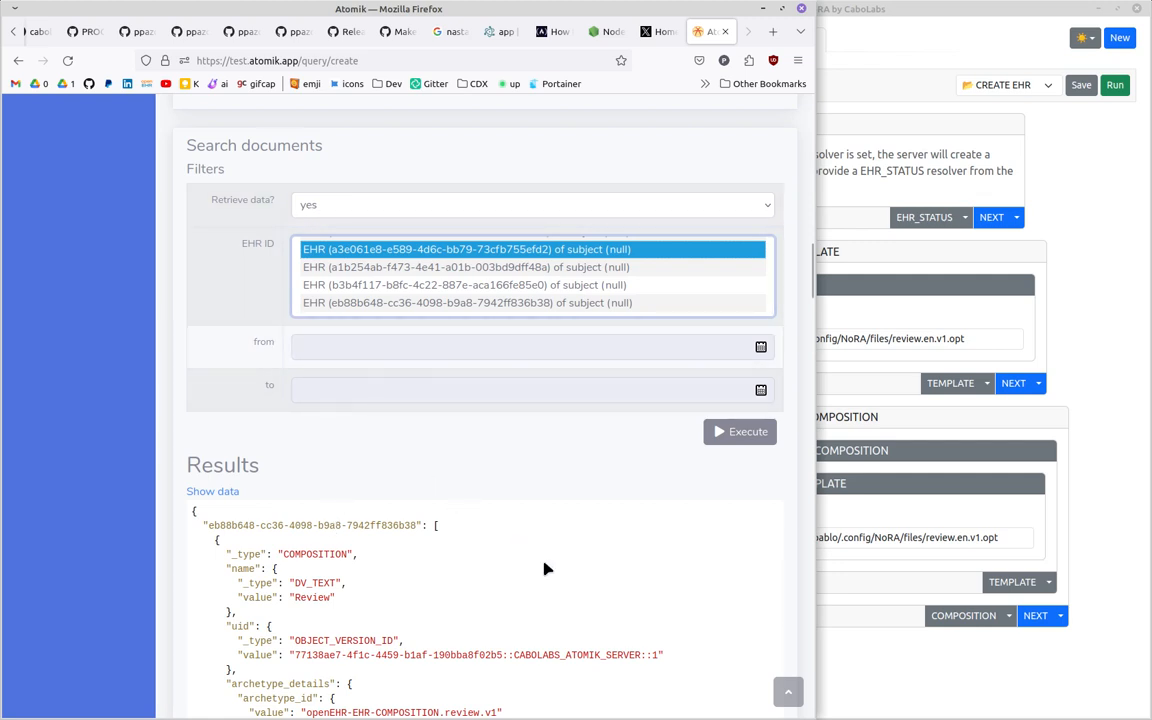
Step: Check which output formats are offered as the query's default format, keeping JSON
{"action": "scroll", "coordinate": [548, 570], "scroll_direction": "up", "scroll_amount": 8}
{"action": "scroll", "coordinate": [548, 577], "scroll_direction": "up", "scroll_amount": 2}
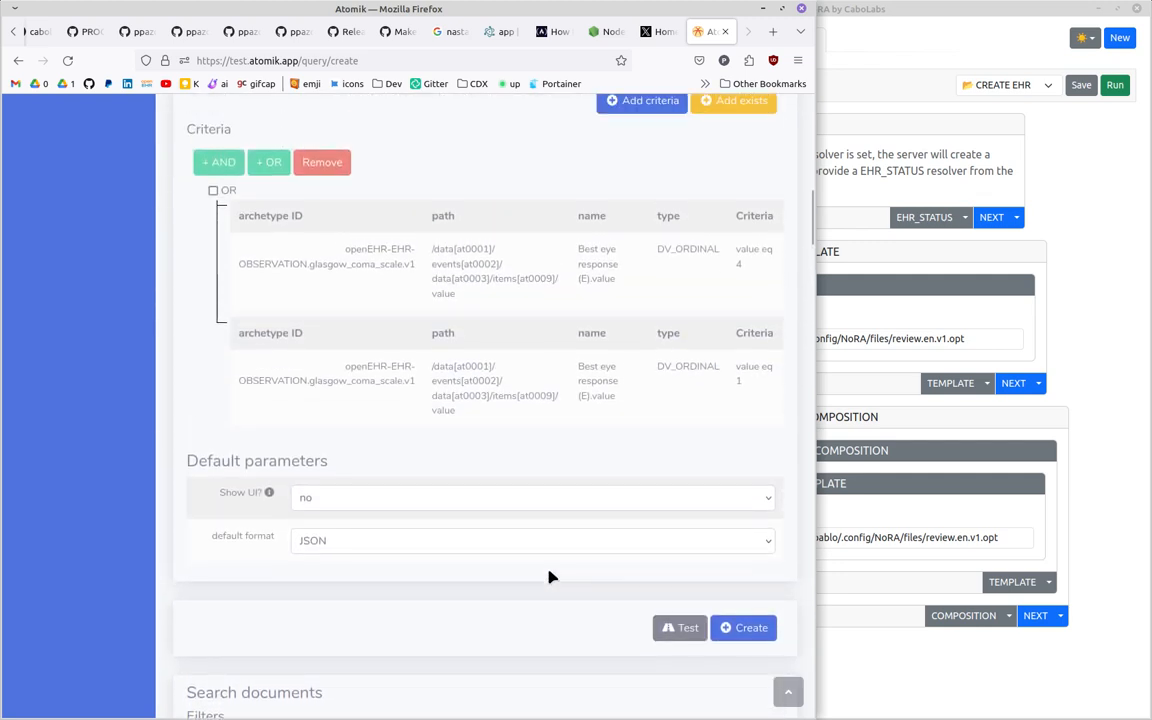
{"action": "left_click", "coordinate": [334, 542]}
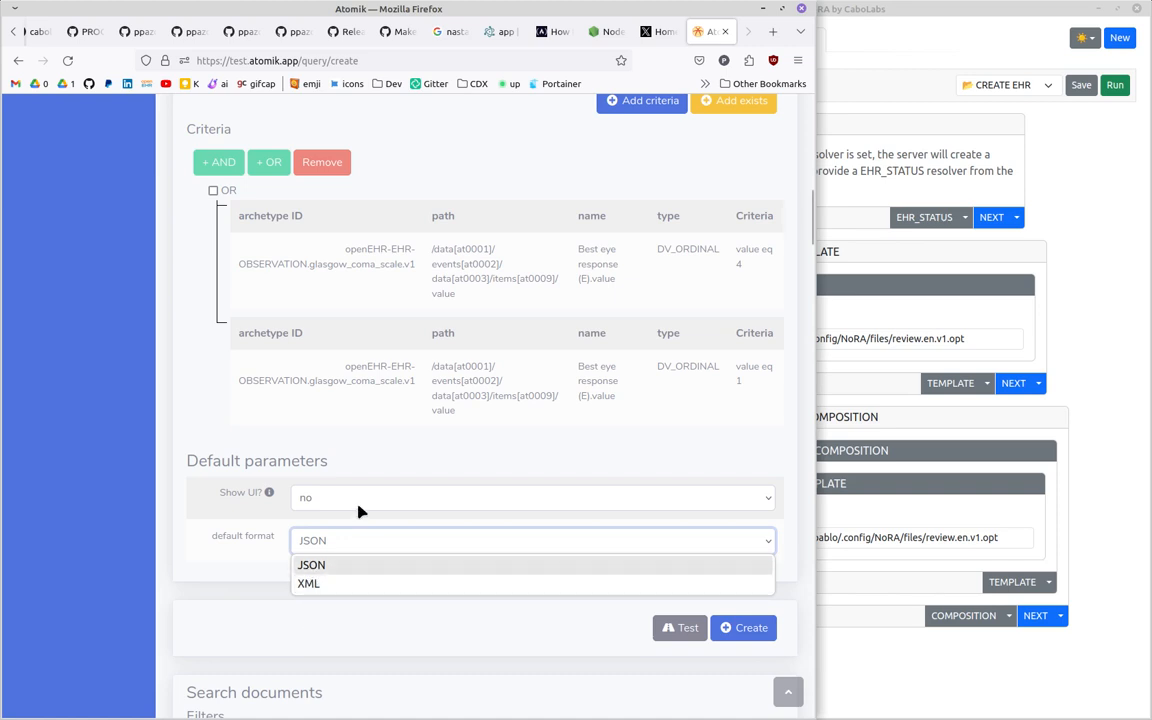
{"action": "left_click", "coordinate": [352, 390]}
Step: Review the query's criteria, data point, concept and template selections, and switch to the NoRA workflow window
{"action": "scroll", "coordinate": [352, 390], "scroll_direction": "up", "scroll_amount": 3}
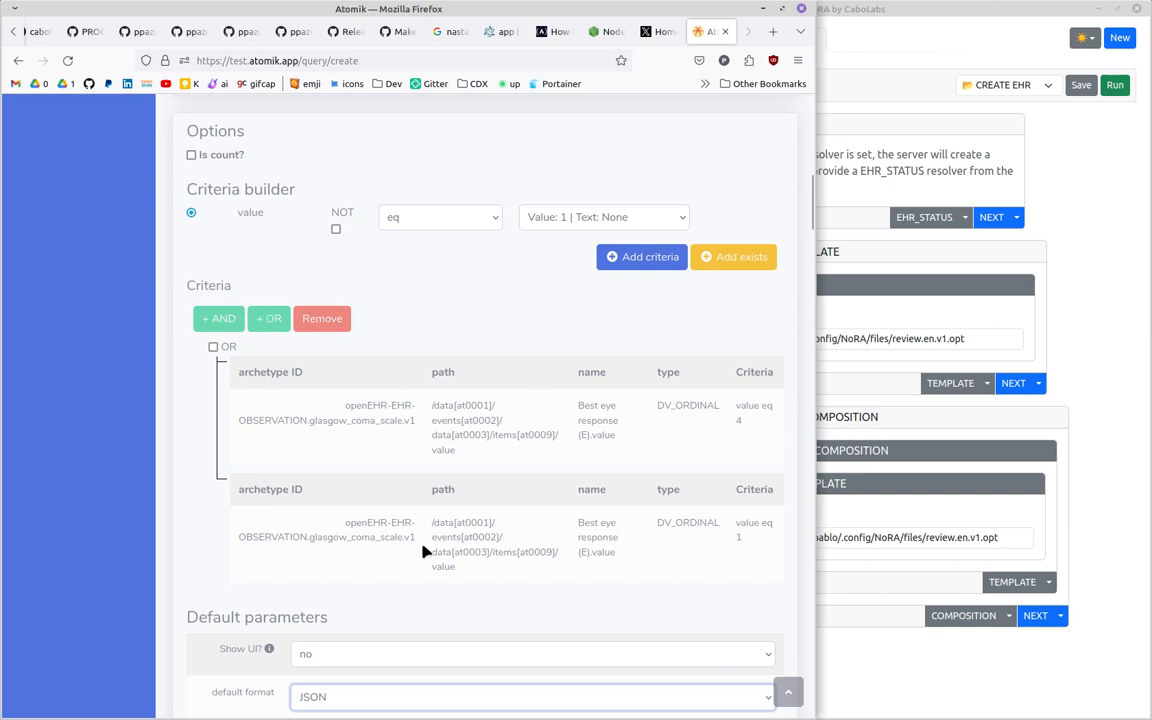
{"action": "scroll", "coordinate": [423, 551], "scroll_direction": "up", "scroll_amount": 3}
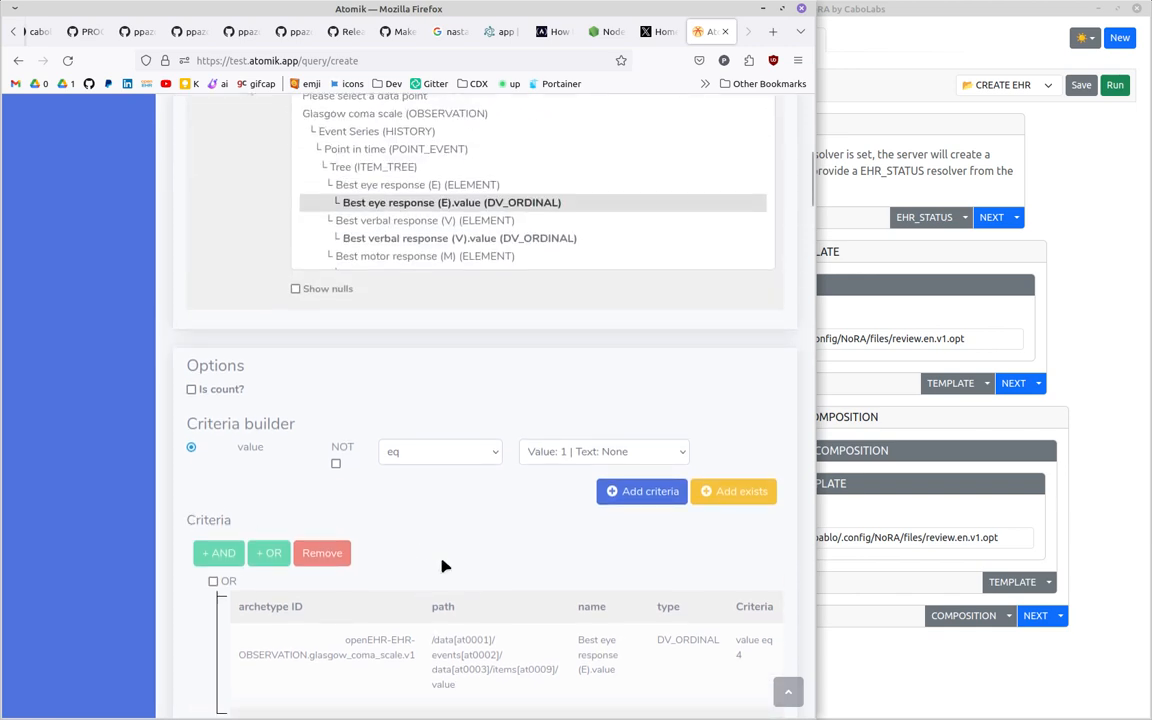
{"action": "scroll", "coordinate": [445, 530], "scroll_direction": "up", "scroll_amount": 5}
{"action": "scroll", "coordinate": [437, 562], "scroll_direction": "up", "scroll_amount": 2}
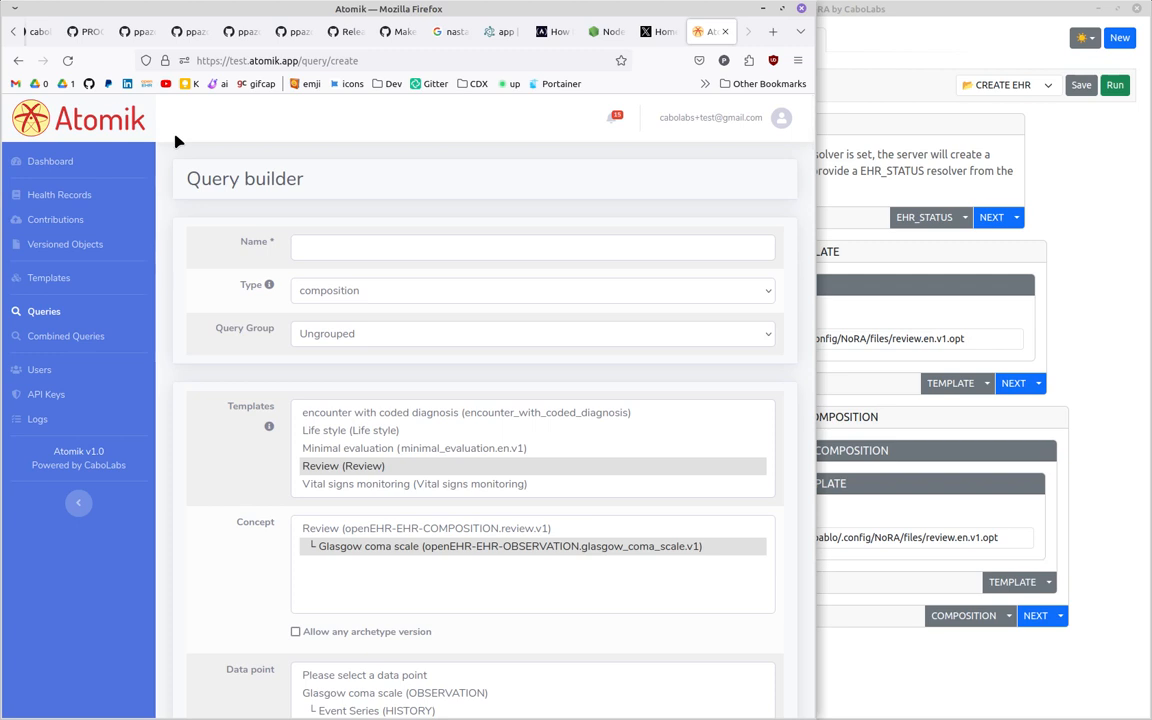
{"action": "left_click", "coordinate": [1084, 250]}
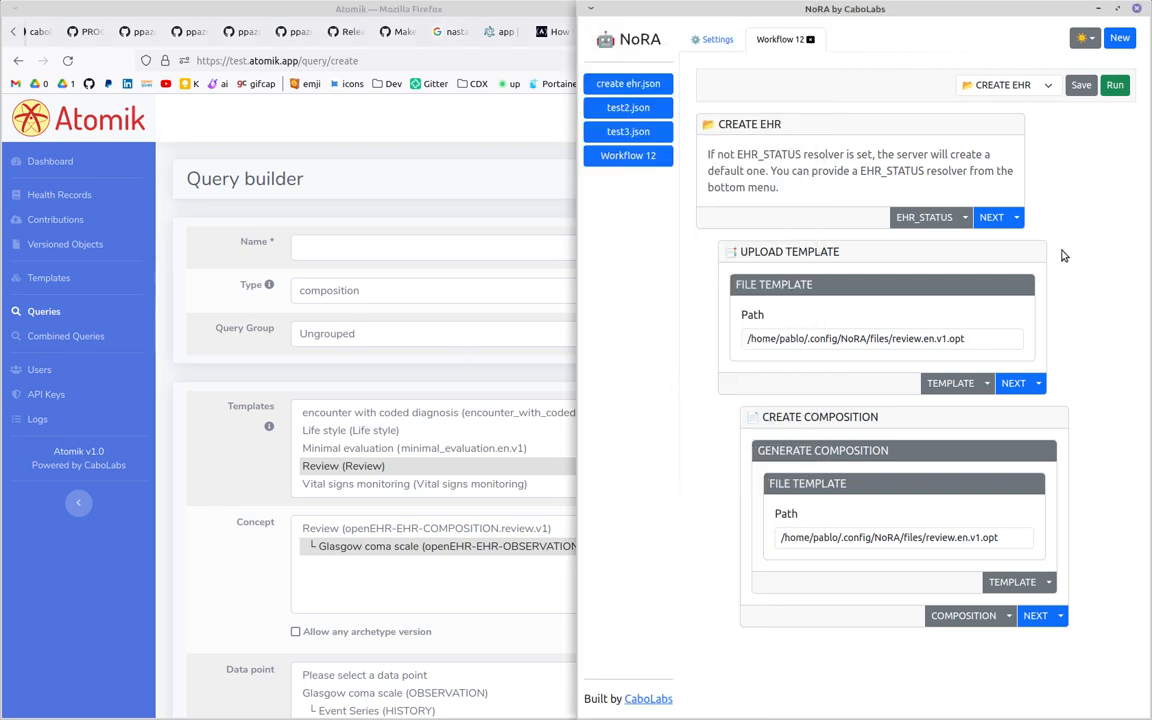